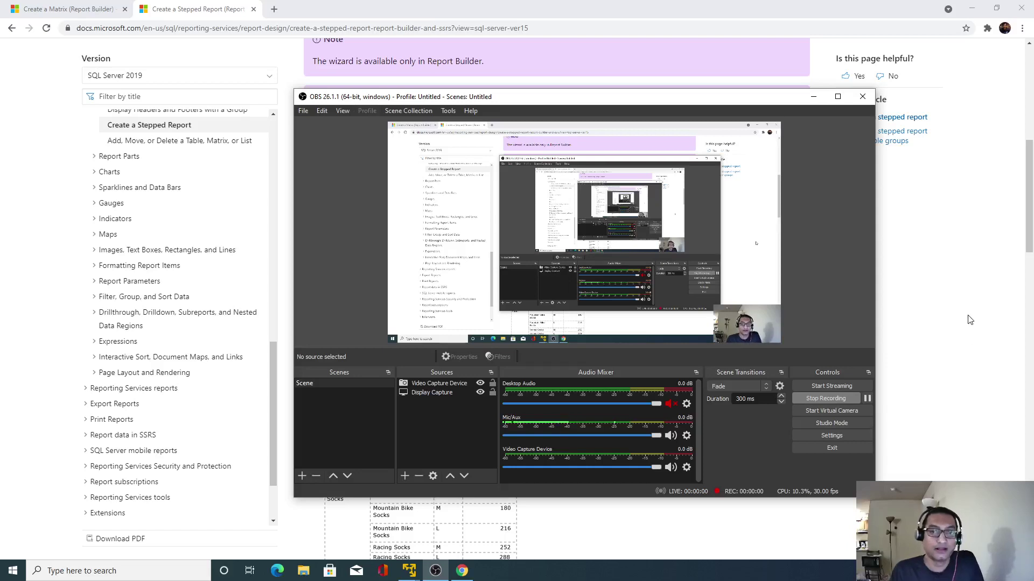
# Review the documentation on creating a stepped report and adding group headers, and view the stepped report design in the gogate-node-1 virtual machine
pyautogui.click(838, 402)
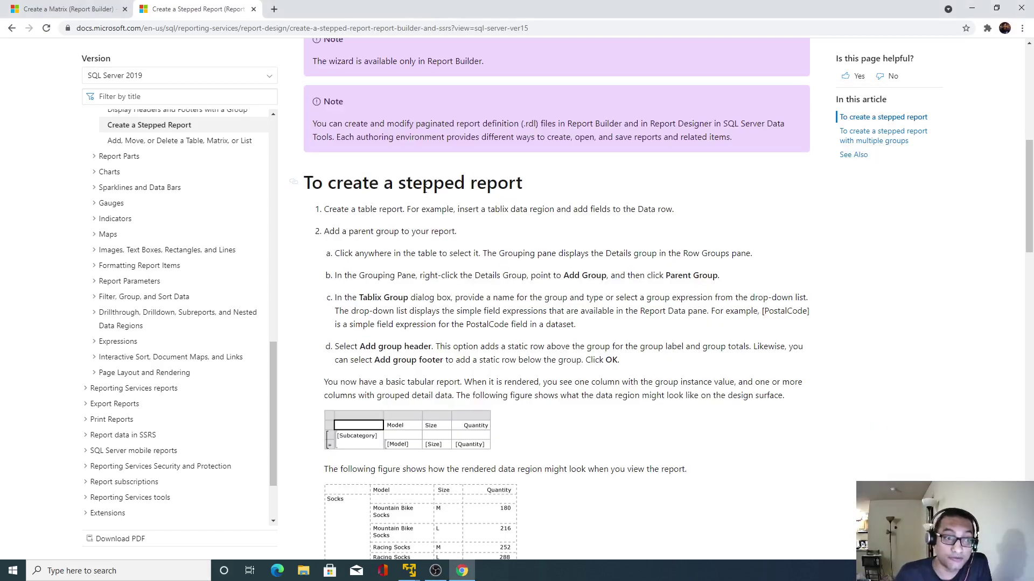
pyautogui.moveTo(399, 182); pyautogui.dragTo(543, 194)
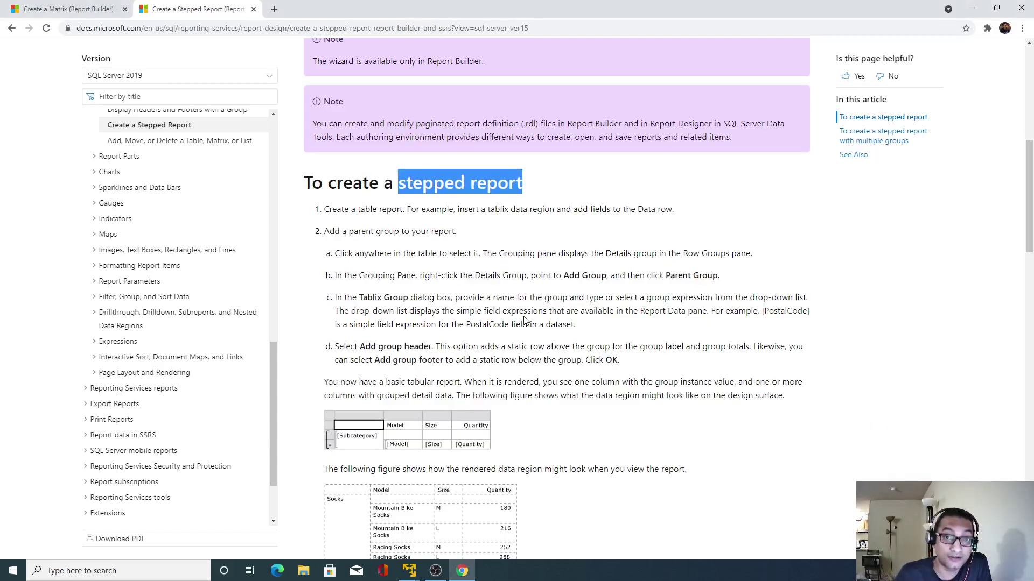
pyautogui.click(450, 360)
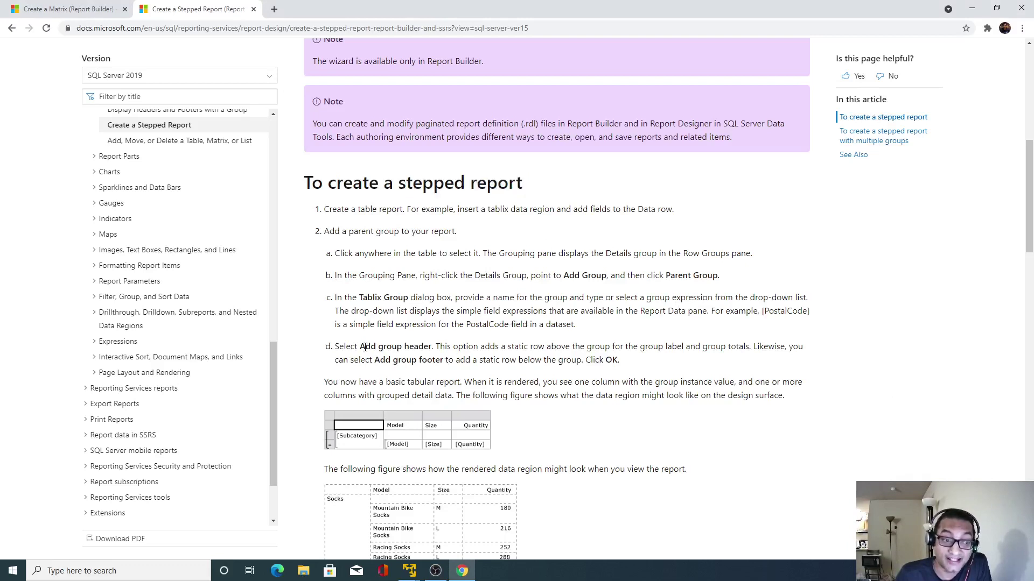
pyautogui.moveTo(365, 347); pyautogui.dragTo(431, 348)
pyautogui.click(552, 307)
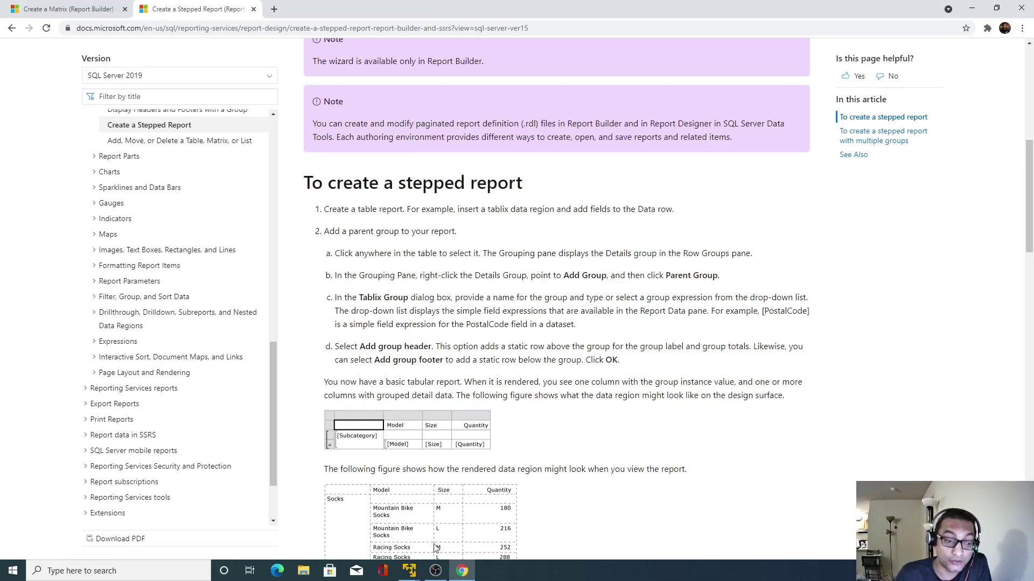
pyautogui.click(409, 571)
pyautogui.click(452, 512)
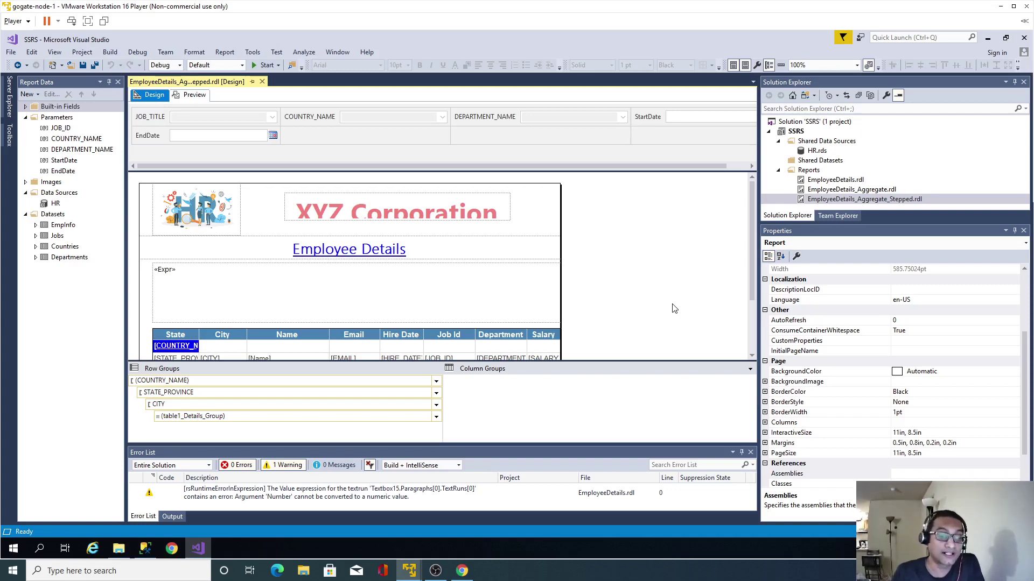
# Switch to Chrome and read the Create a Matrix documentation article, including its row group, column group and preview figures
pyautogui.click(462, 571)
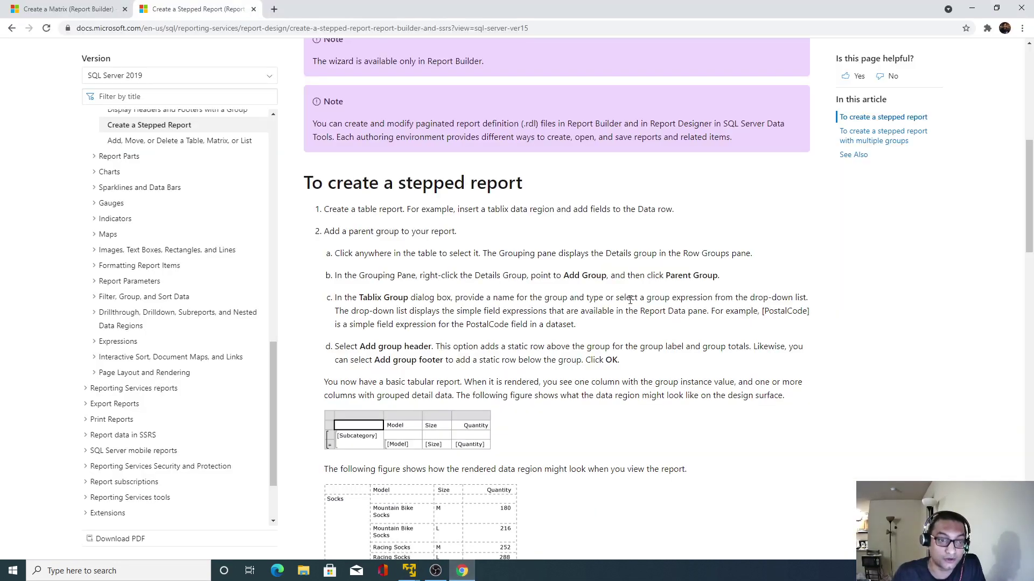
pyautogui.click(76, 11)
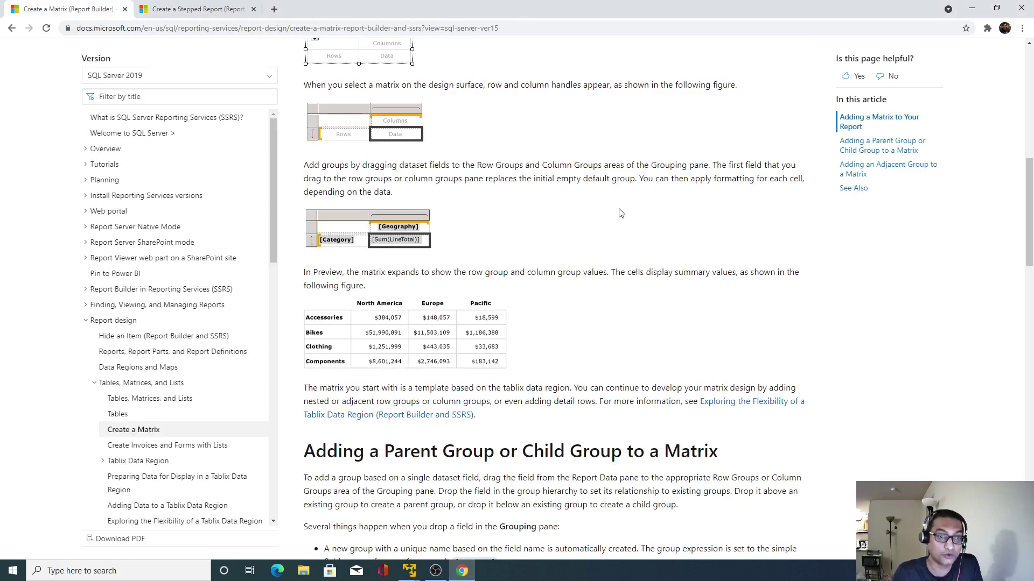
pyautogui.scroll(10, 614, 209)
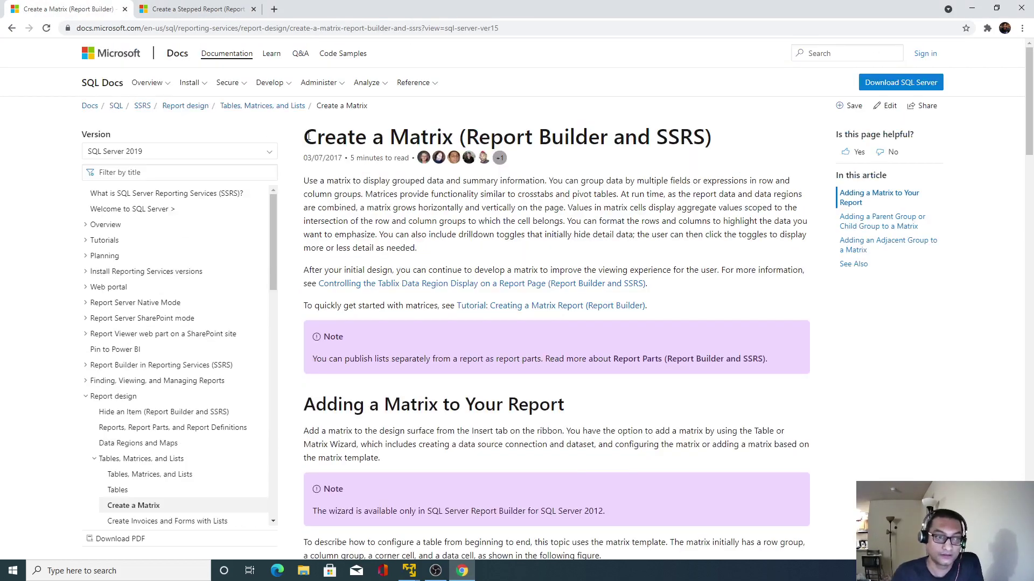
pyautogui.moveTo(303, 136); pyautogui.dragTo(713, 138)
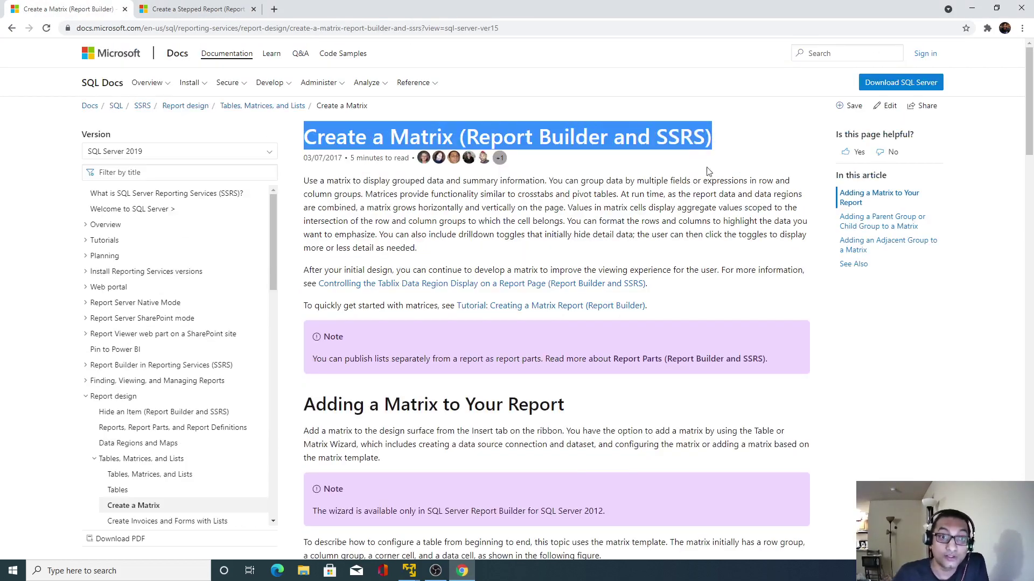
pyautogui.click(650, 215)
pyautogui.scroll(-6, 667, 249)
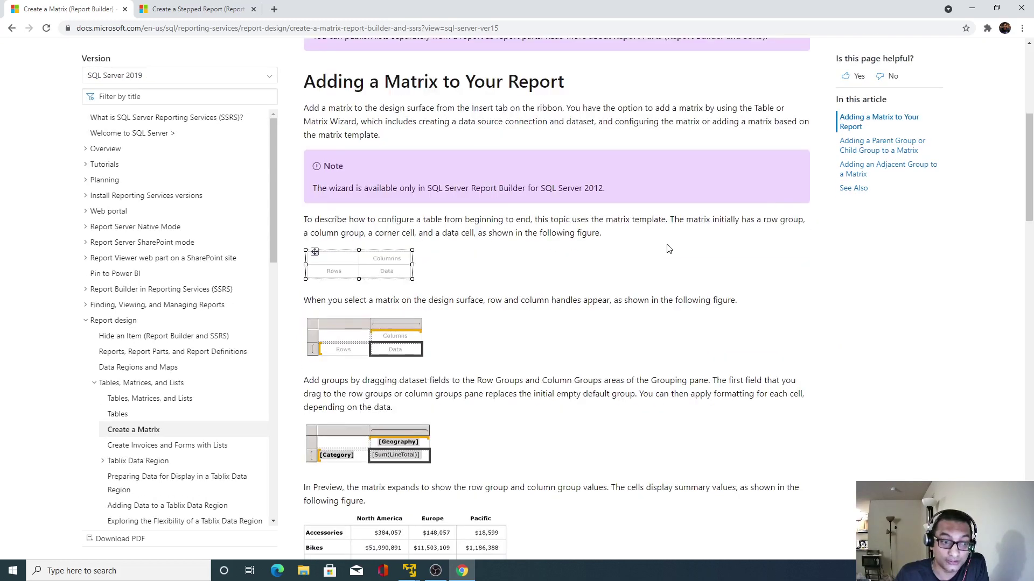
pyautogui.scroll(-3, 667, 249)
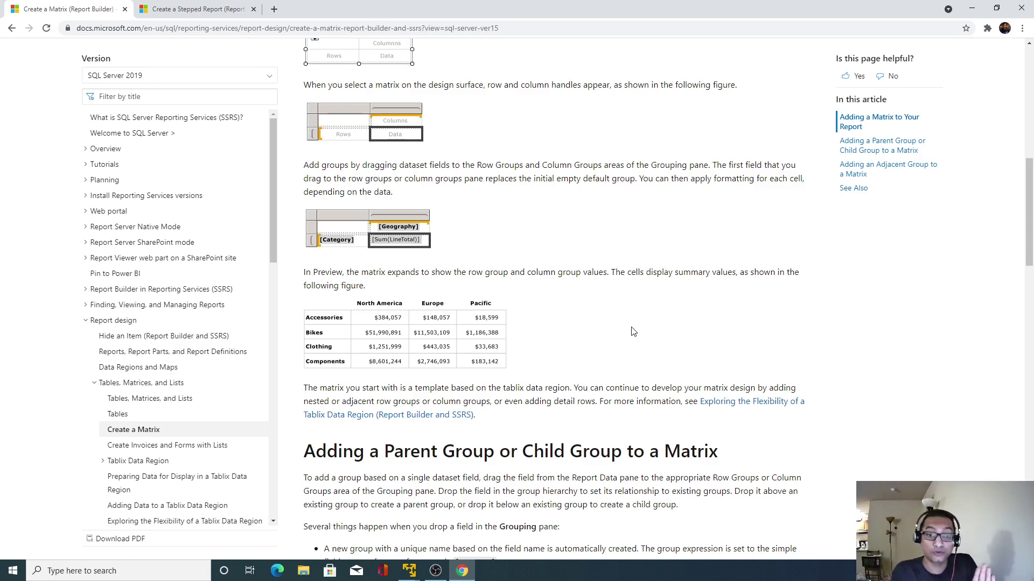
# Switch to SQL Server Management Studio in the gogate-node-1 virtual machine and run the employee details query
pyautogui.click(409, 571)
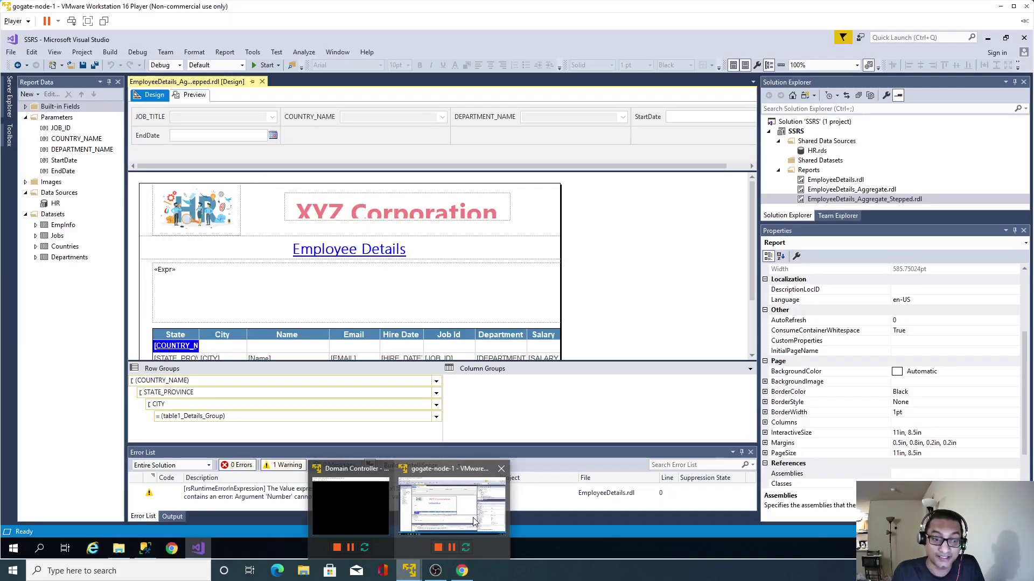
pyautogui.click(472, 518)
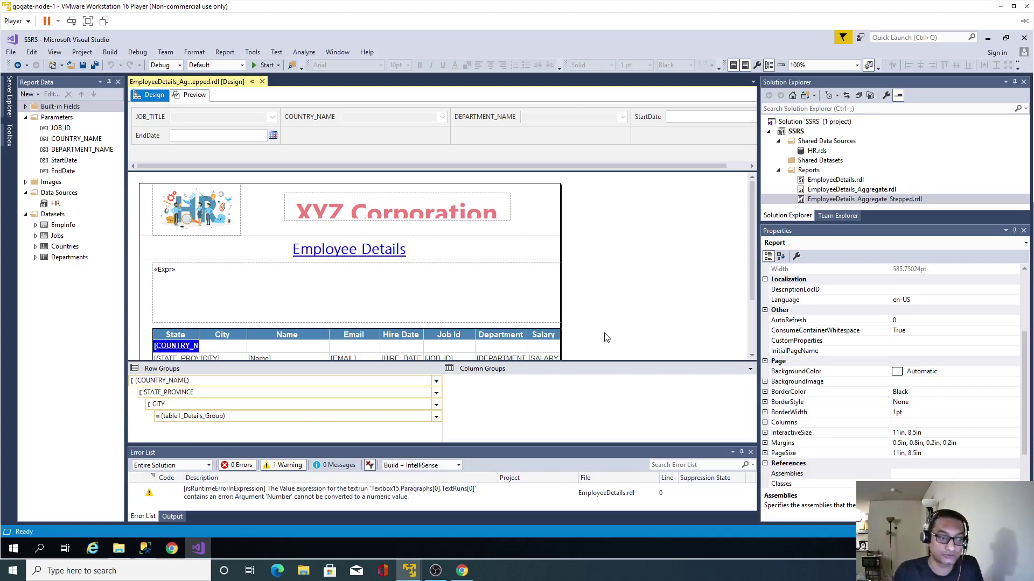
pyautogui.click(145, 549)
pyautogui.click(266, 229)
pyautogui.press('F5')
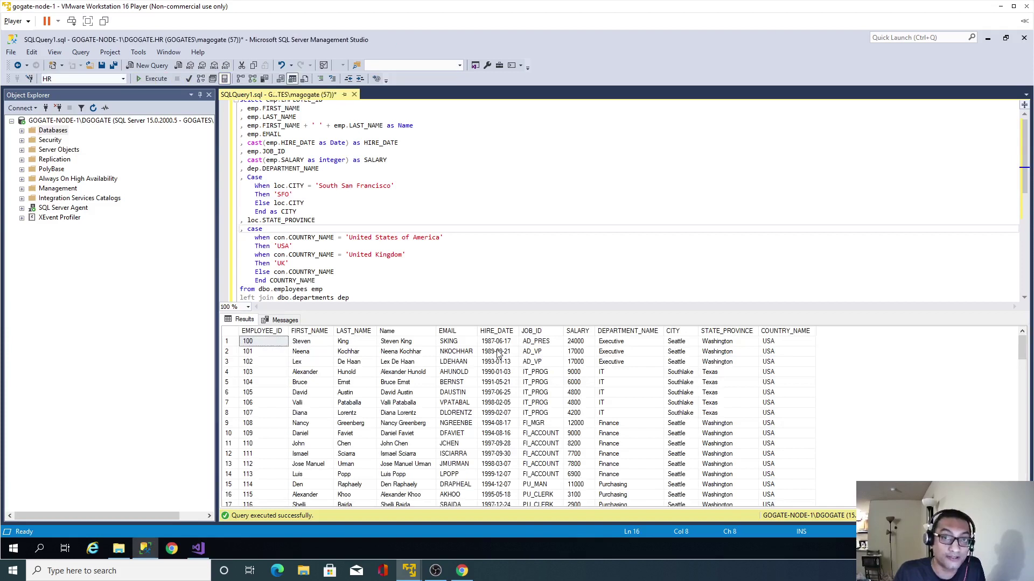
# Add two copies of the cast HIRE_DATE column below the original in the query, aliased HIRE_DATE_YEAR and HIRE_DATE_MONTH
pyautogui.click(398, 142)
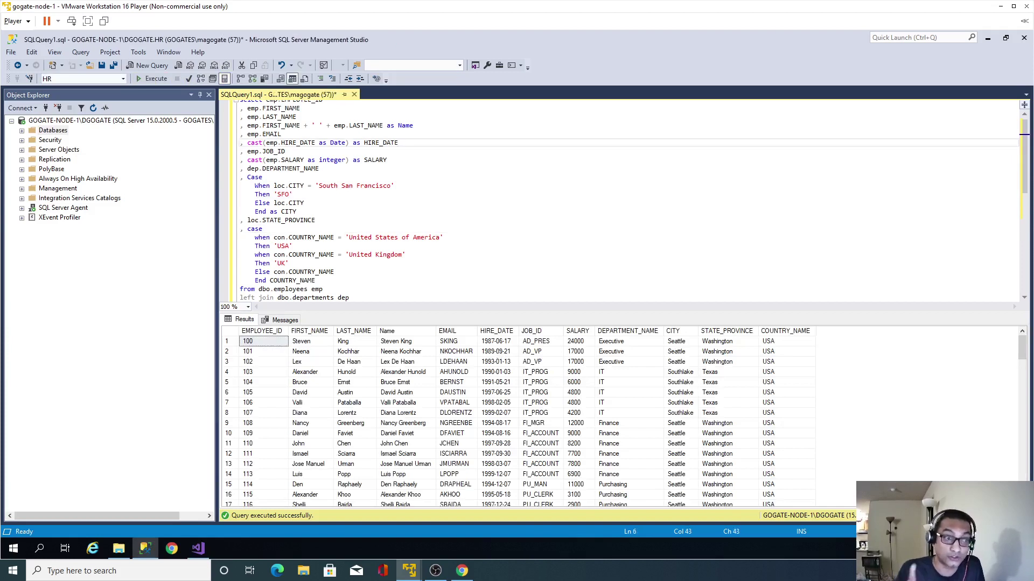
pyautogui.hotkey('shift', 'Home')
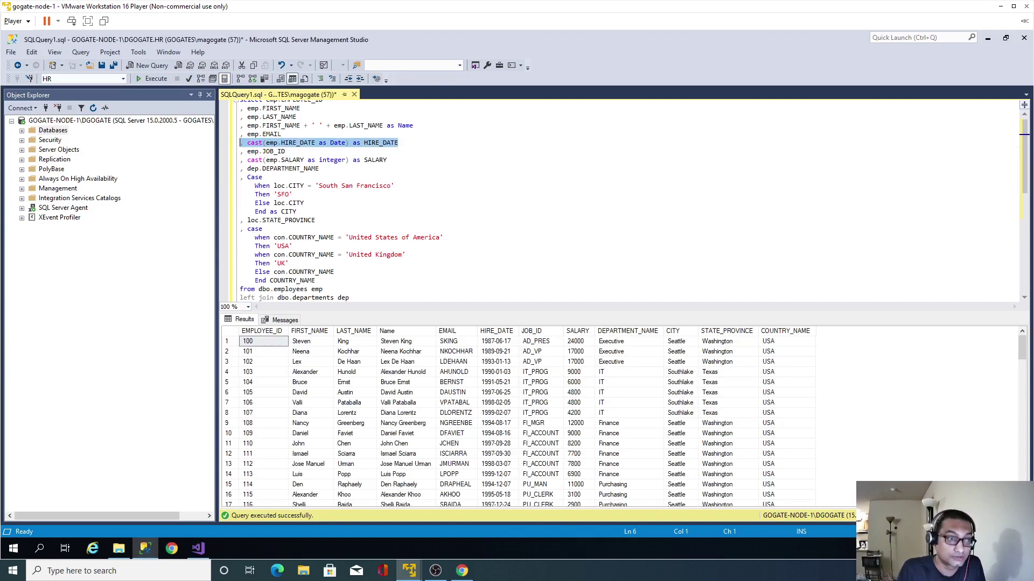
pyautogui.hotkey('ctrl', 'c')
pyautogui.press('End')
pyautogui.press('Return')
pyautogui.hotkey('ctrl', 'v')
pyautogui.press('Return')
pyautogui.hotkey('ctrl', 'v')
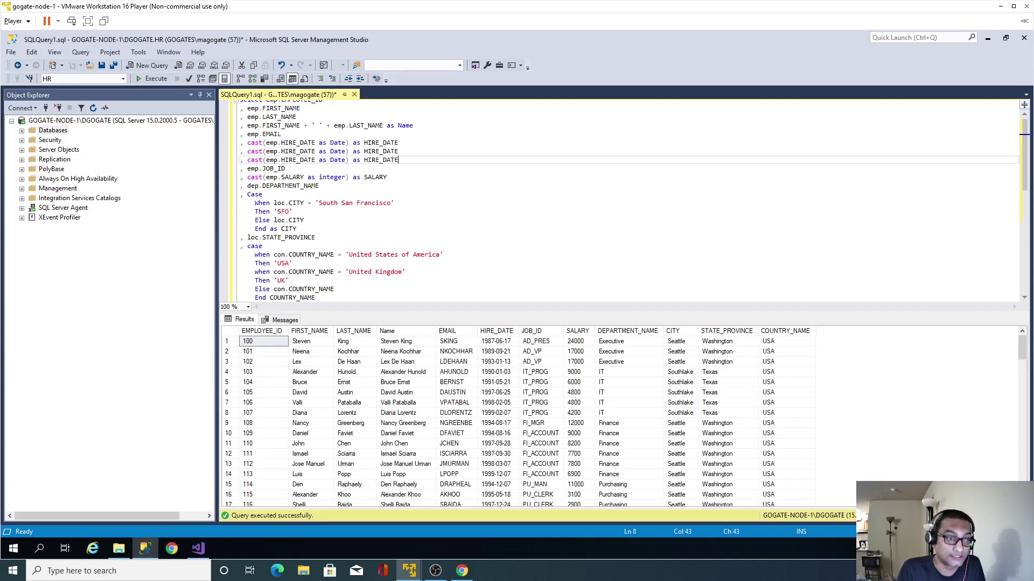
pyautogui.press('Up')
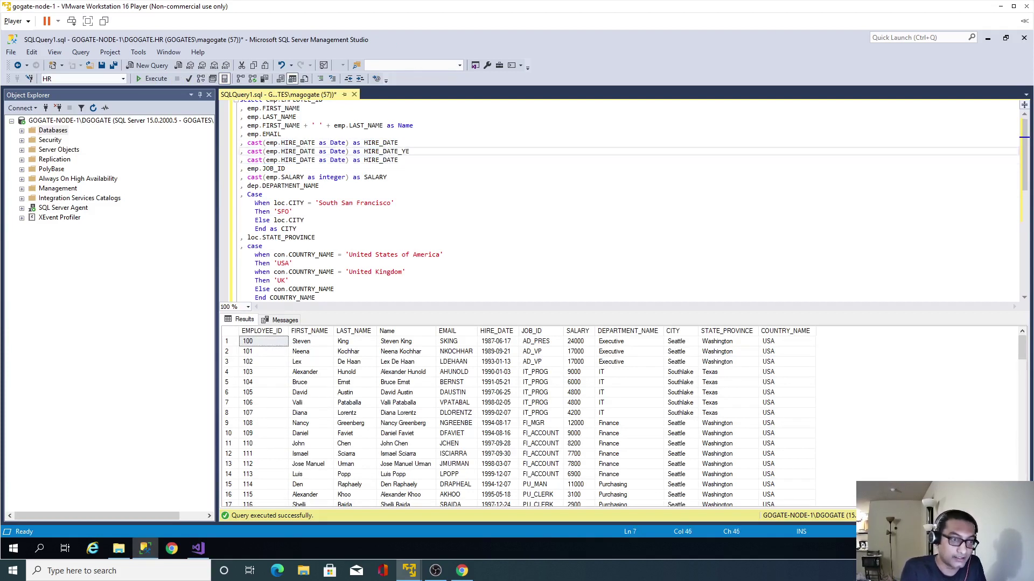
pyautogui.click(398, 160)
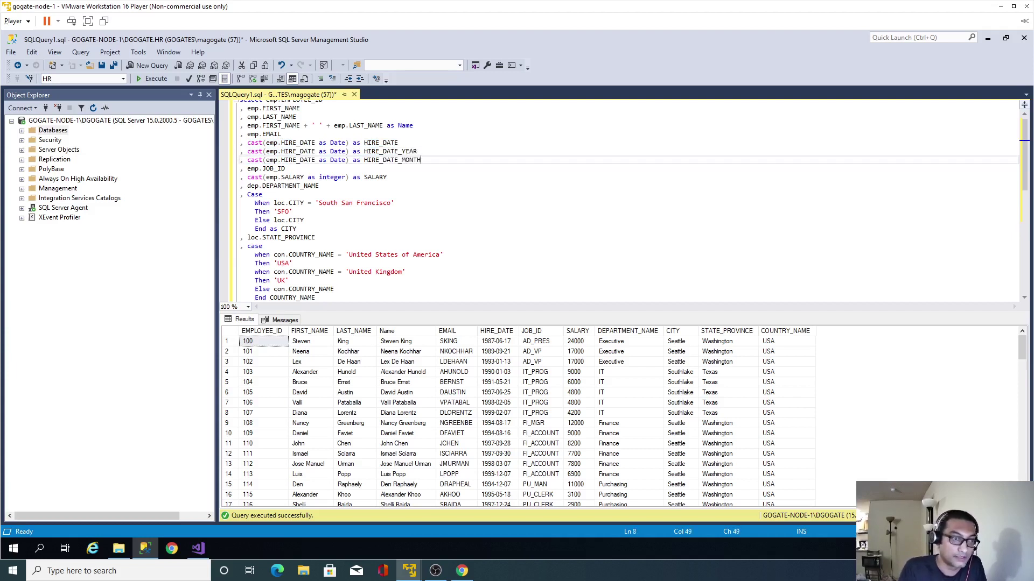
# Wrap the cast expression in Year() for HIRE_DATE_YEAR and in Month() for HIRE_DATE_MONTH
pyautogui.click(417, 151)
pyautogui.write('Year(')
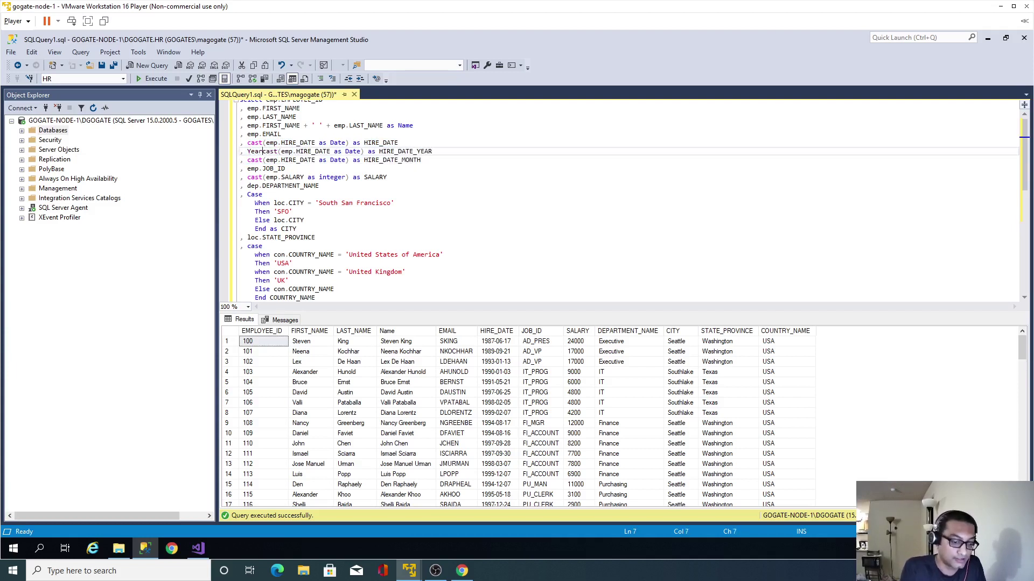
pyautogui.click(297, 151)
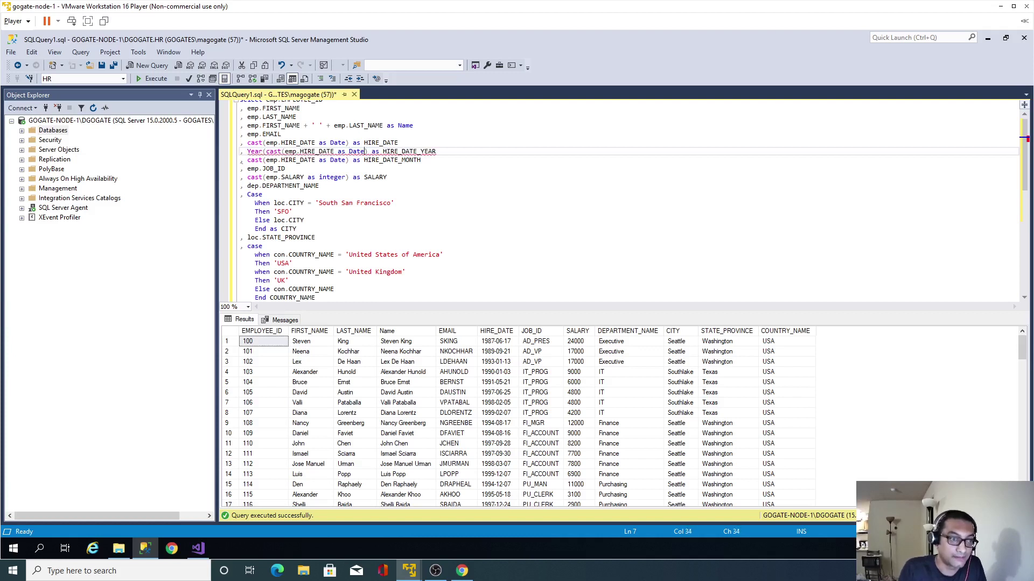
pyautogui.write(')')
pyautogui.click(247, 159)
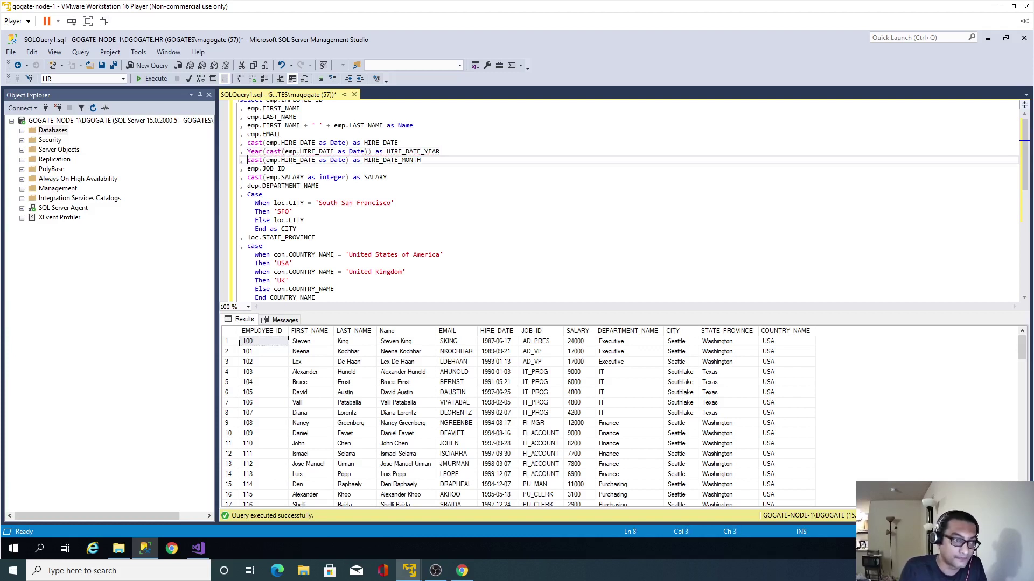
pyautogui.write('Month(')
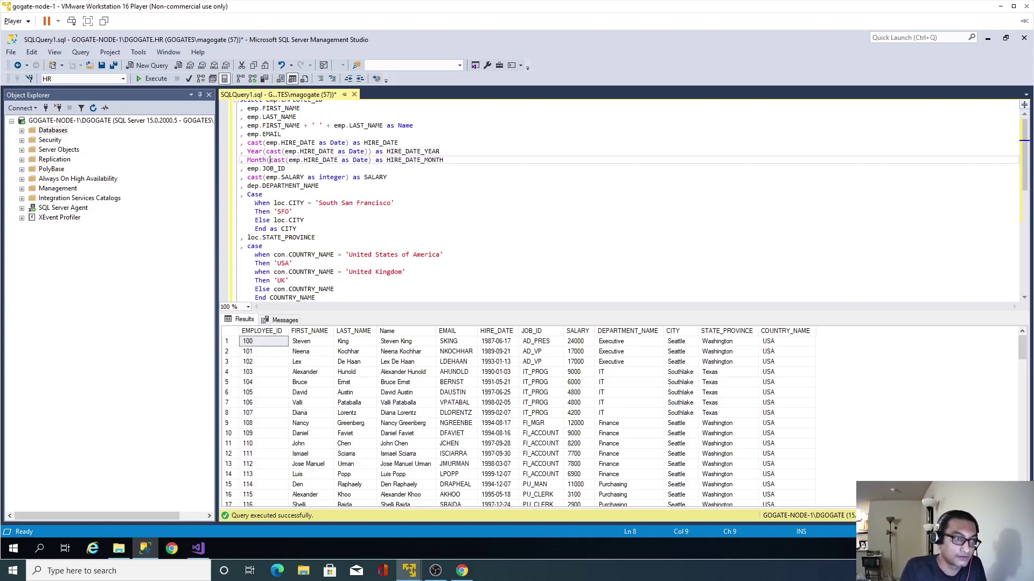
pyautogui.click(341, 160)
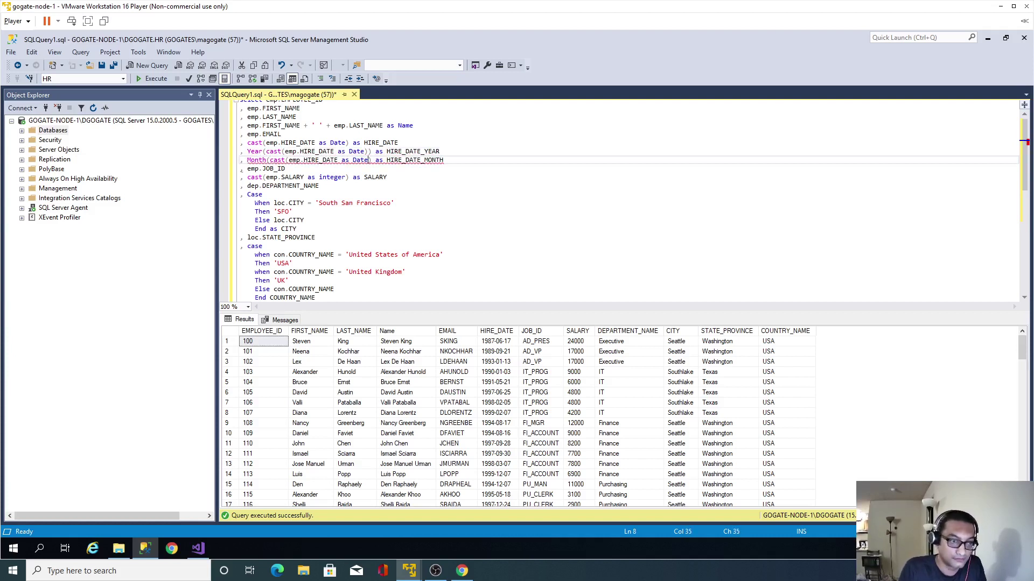
pyautogui.write(')')
# Execute the updated query and check the hire year and hire month columns in the results
pyautogui.press('Down')
pyautogui.press('Down')
pyautogui.press('End')
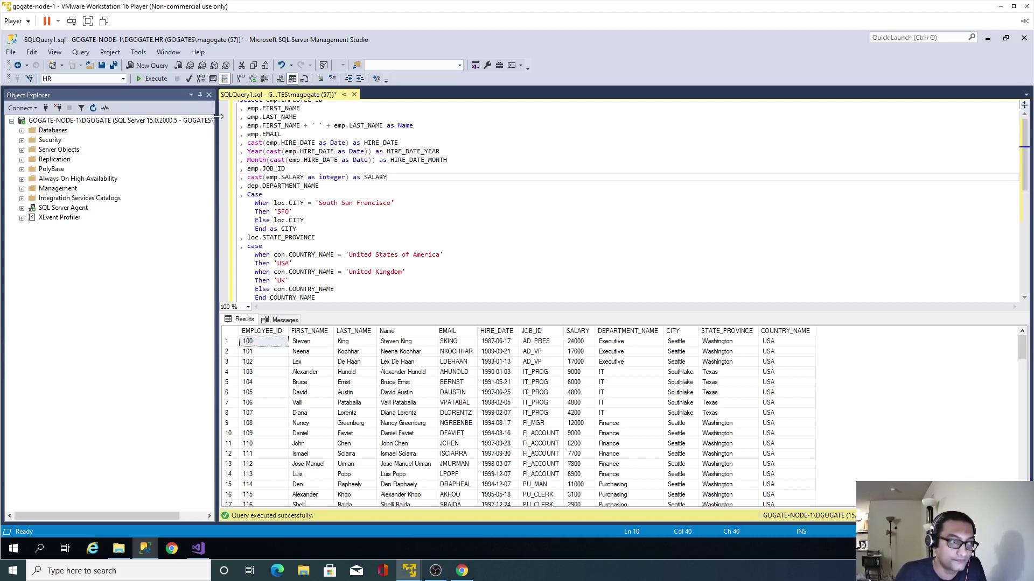
pyautogui.click(152, 81)
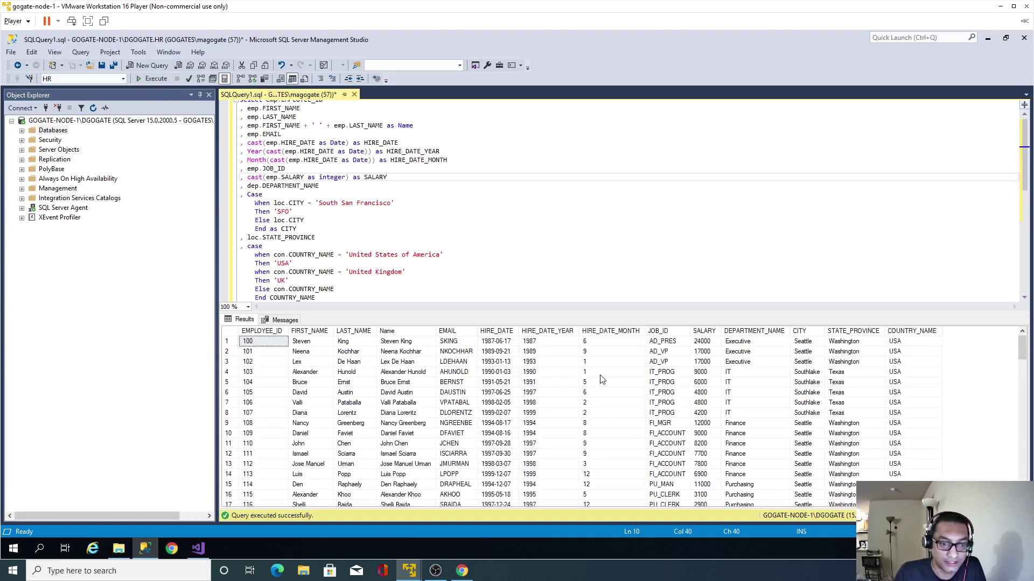
pyautogui.click(599, 375)
pyautogui.click(543, 426)
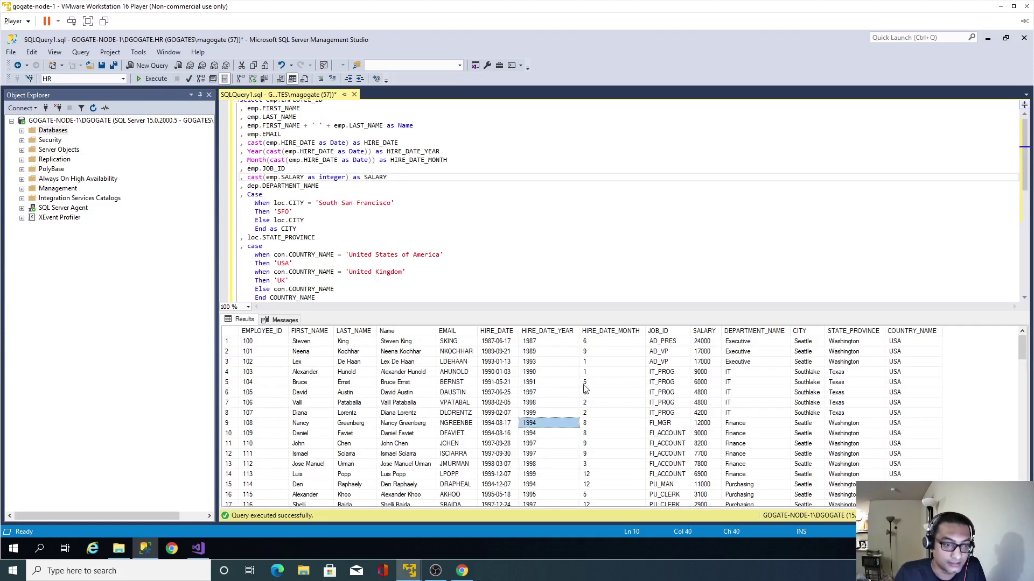
pyautogui.click(584, 385)
pyautogui.click(298, 228)
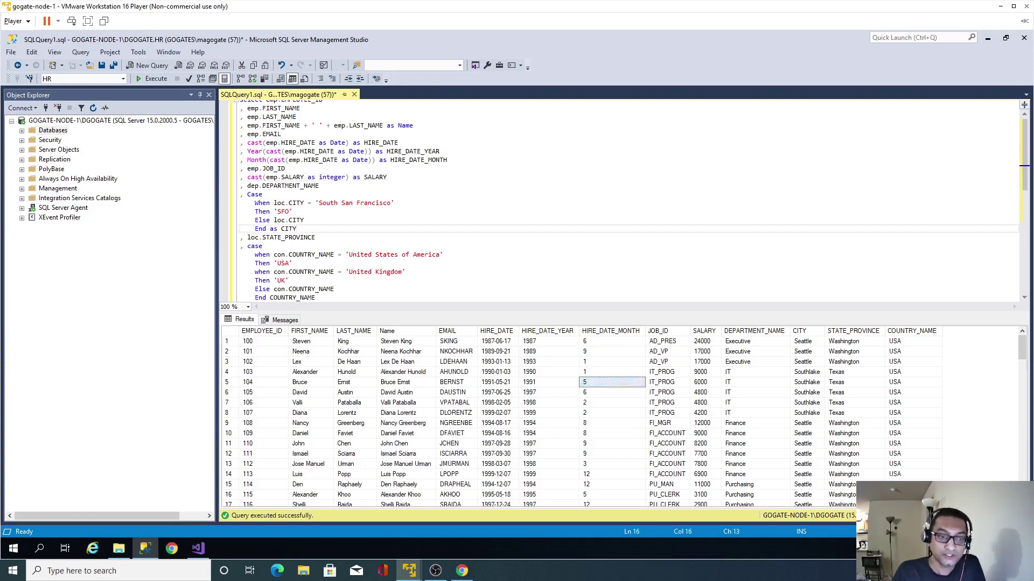
# Make a copy of EmployeeDetails_Aggregate.rdl within the SSRS project folder in File Explorer
pyautogui.click(199, 549)
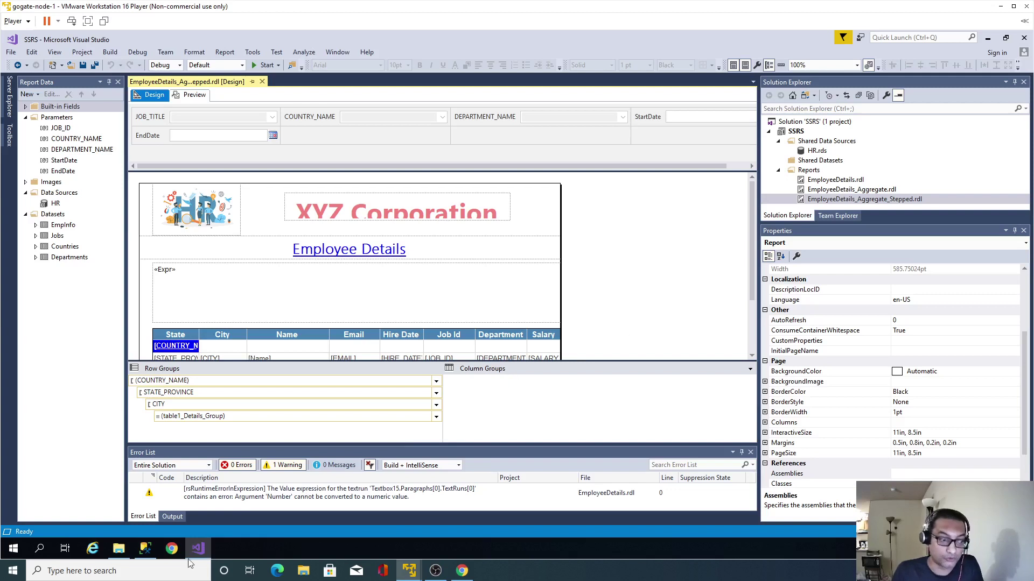
pyautogui.click(119, 549)
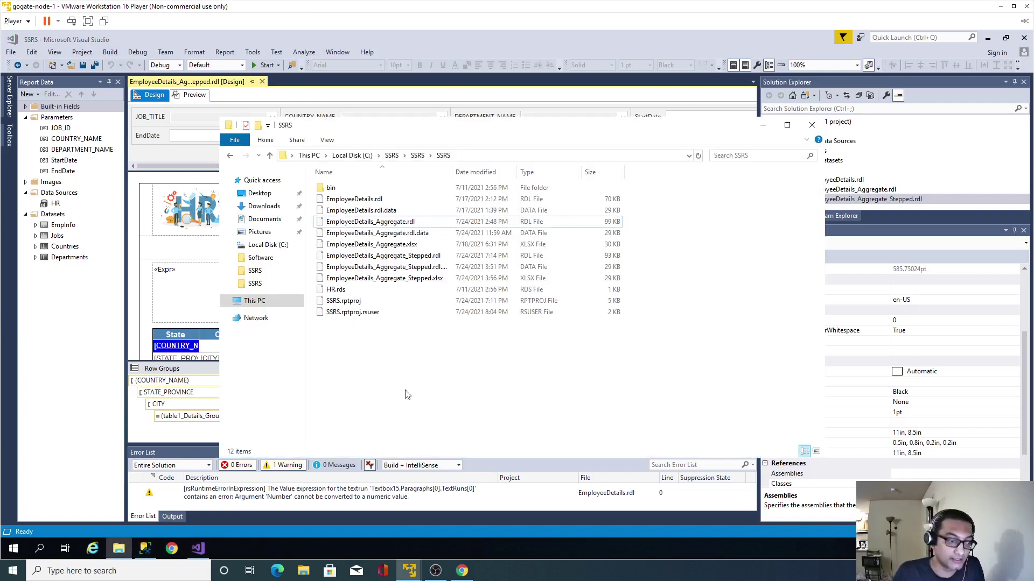
pyautogui.click(393, 223)
pyautogui.hotkey('ctrl', 'c')
pyautogui.hotkey('ctrl', 'v')
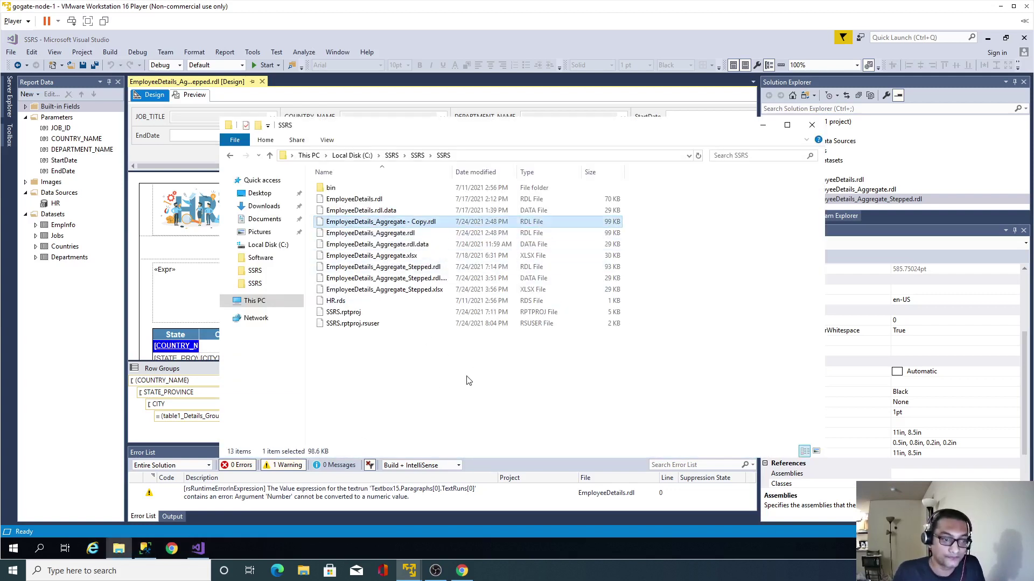
# Rename the copied report file as EmployeeDetails_Matrix.rdl
pyautogui.press('F2')
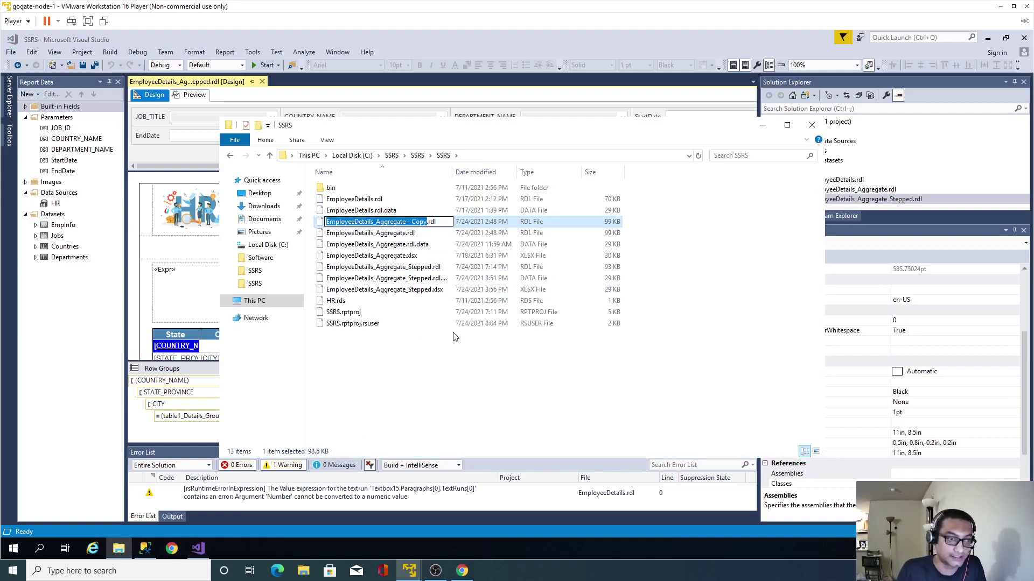
pyautogui.press('Right')
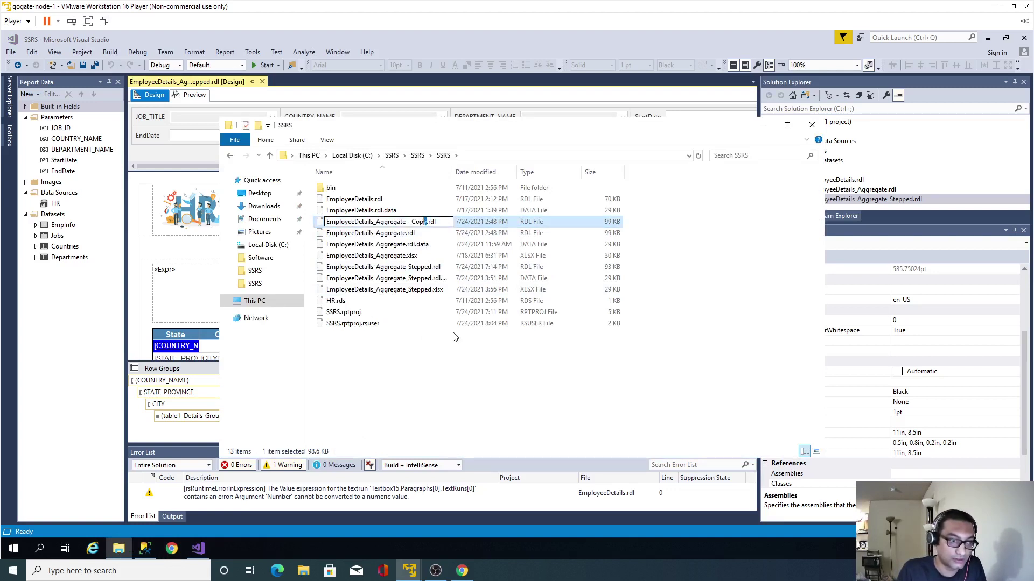
pyautogui.hotkey('shift', 'Left')
pyautogui.hotkey('shift', 'Left')
pyautogui.hotkey('shift', 'Left')
pyautogui.hotkey('shift', 'Left')
pyautogui.hotkey('shift', 'Left')
pyautogui.hotkey('shift', 'Left')
pyautogui.hotkey('shift', 'Left')
pyautogui.hotkey('shift', 'Left')
pyautogui.hotkey('shift', 'Left')
pyautogui.hotkey('shift', 'Left')
pyautogui.hotkey('shift', 'Left')
pyautogui.hotkey('shift', 'Left')
pyautogui.hotkey('shift', 'Left')
pyautogui.hotkey('shift', 'Left')
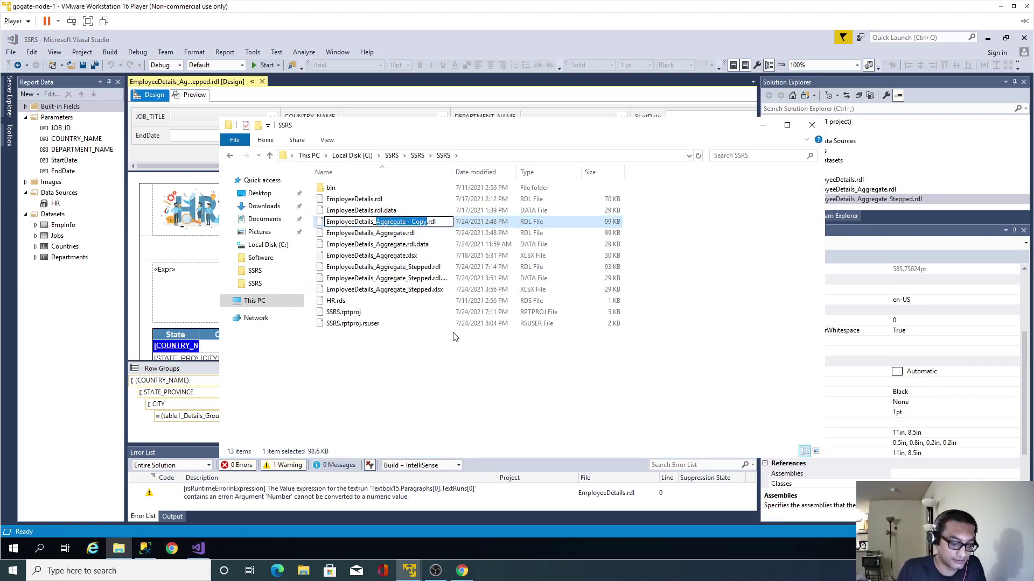
pyautogui.write('Matrix')
pyautogui.press('Return')
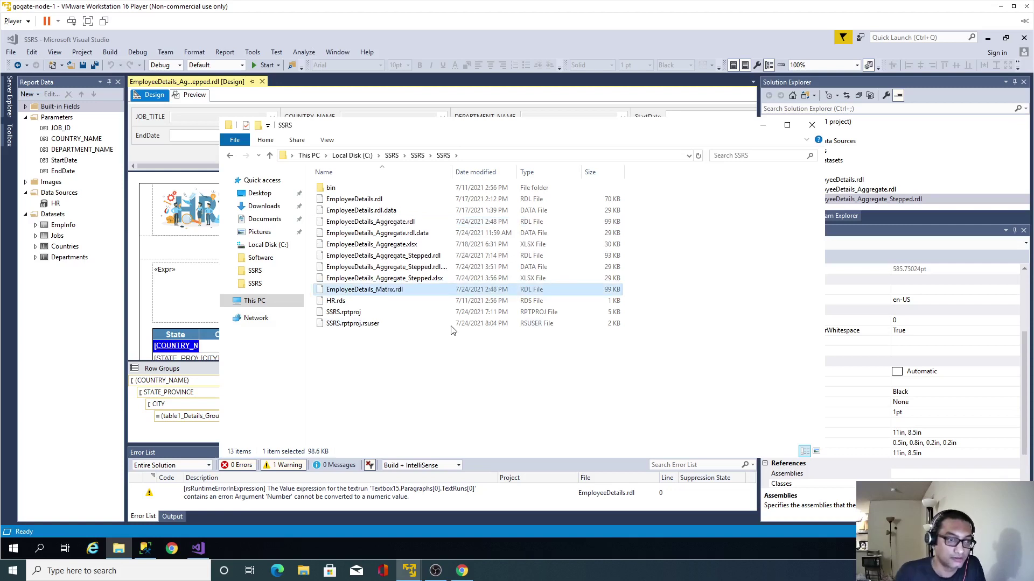
# Switch to Visual Studio and add the existing EmployeeDetails_Matrix.rdl file to the SSRS project's Reports folder
pyautogui.click(763, 125)
pyautogui.click(812, 171)
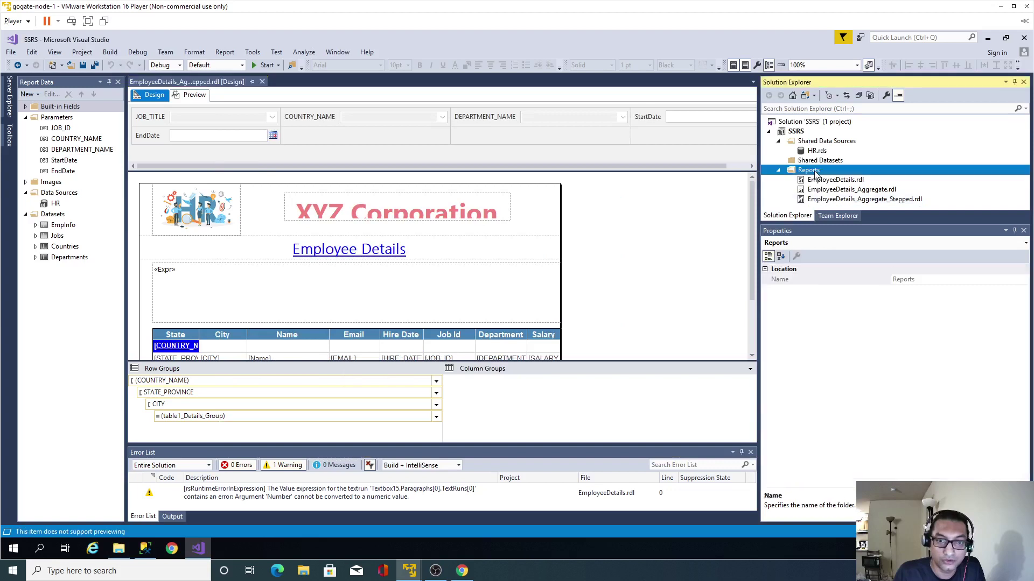
pyautogui.rightClick(815, 172)
pyautogui.moveTo(826, 190)
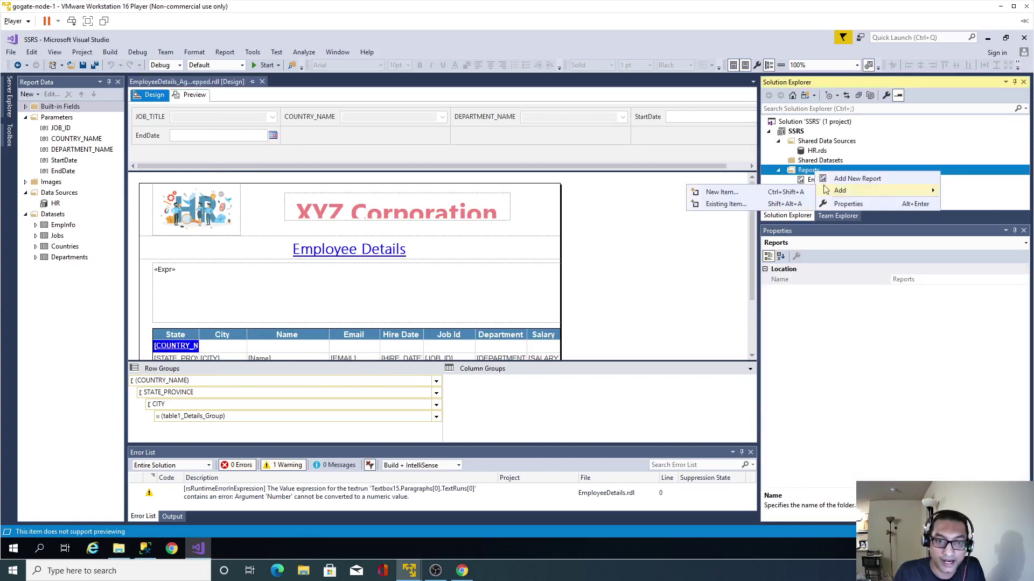
pyautogui.click(716, 205)
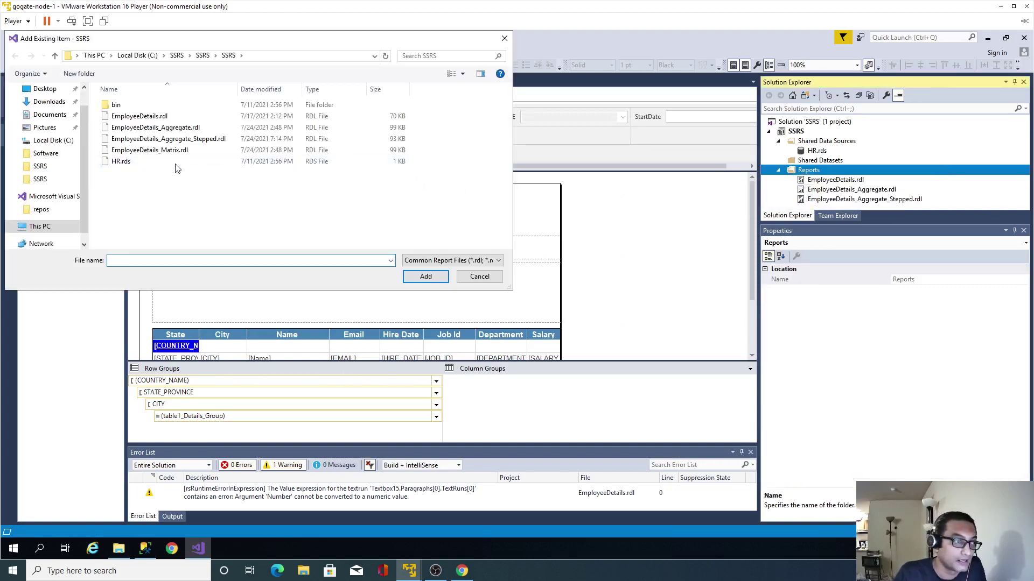
pyautogui.click(150, 150)
pyautogui.click(424, 276)
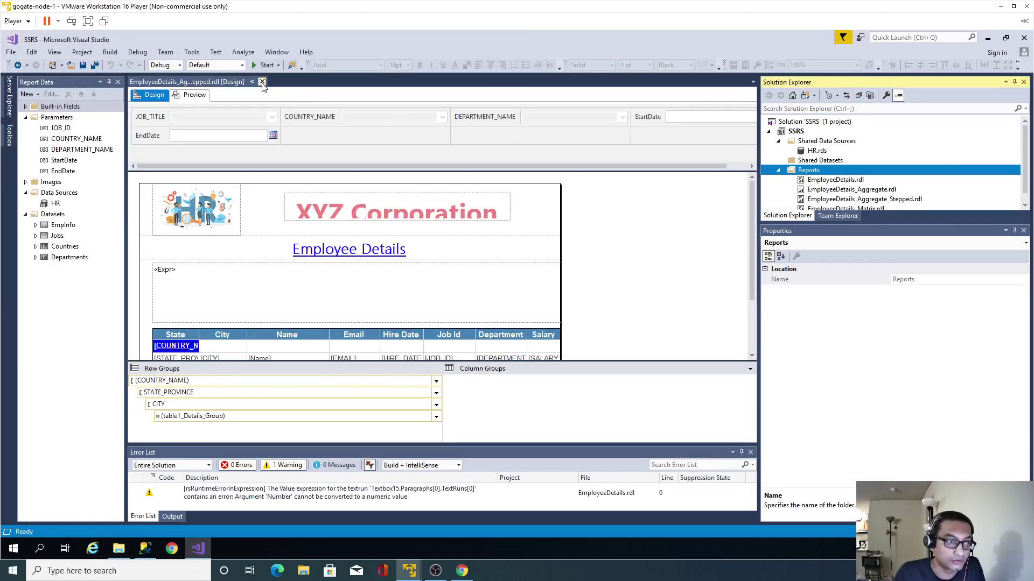
# Close the EmployeeDetails_Aggregate_Stepped.rdl report and open EmployeeDetails_Matrix.rdl in the designer
pyautogui.hotkey('ctrl', 'F4')
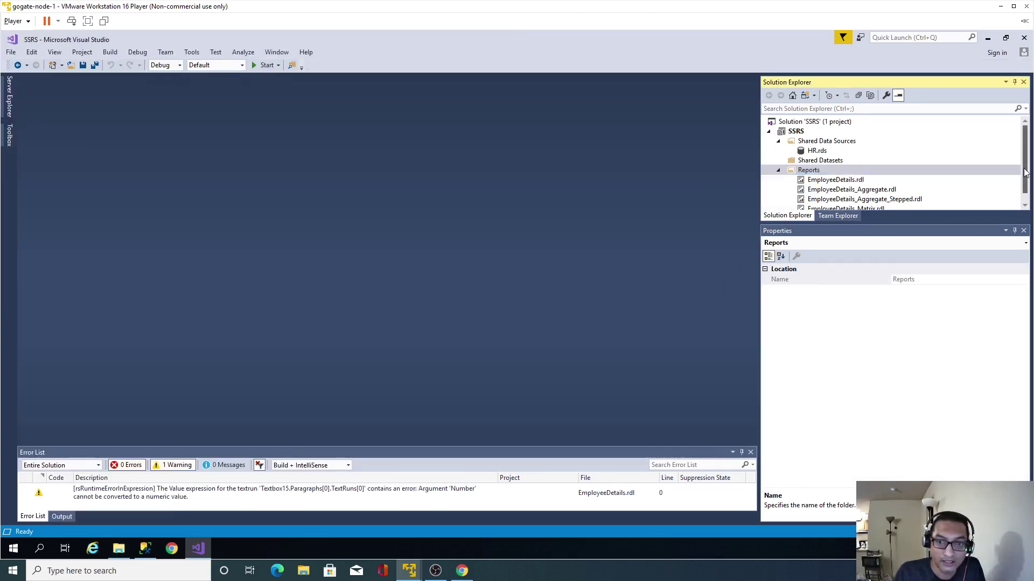
pyautogui.scroll(-1, 1024, 187)
pyautogui.click(857, 200)
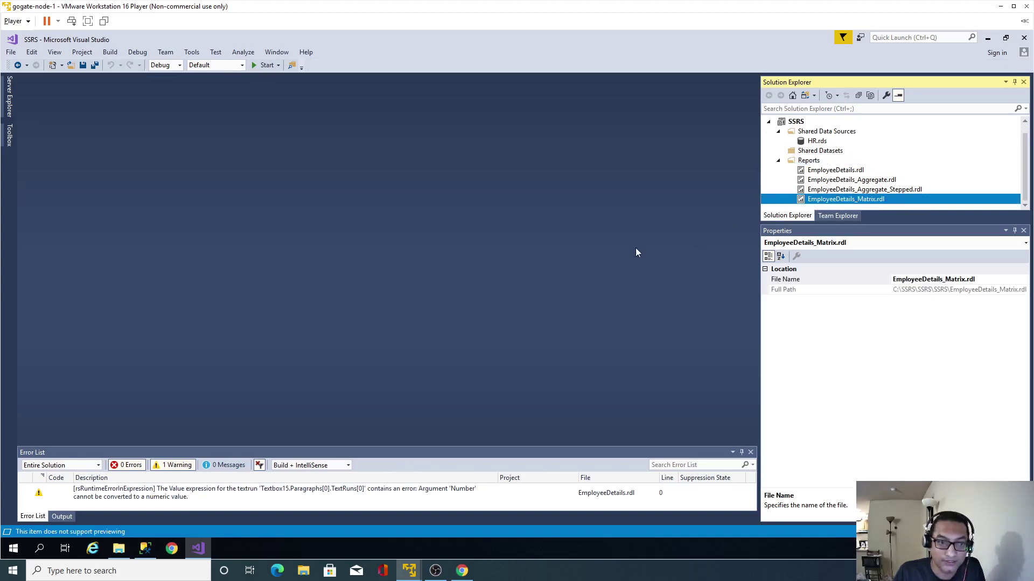
pyautogui.doubleClick(843, 199)
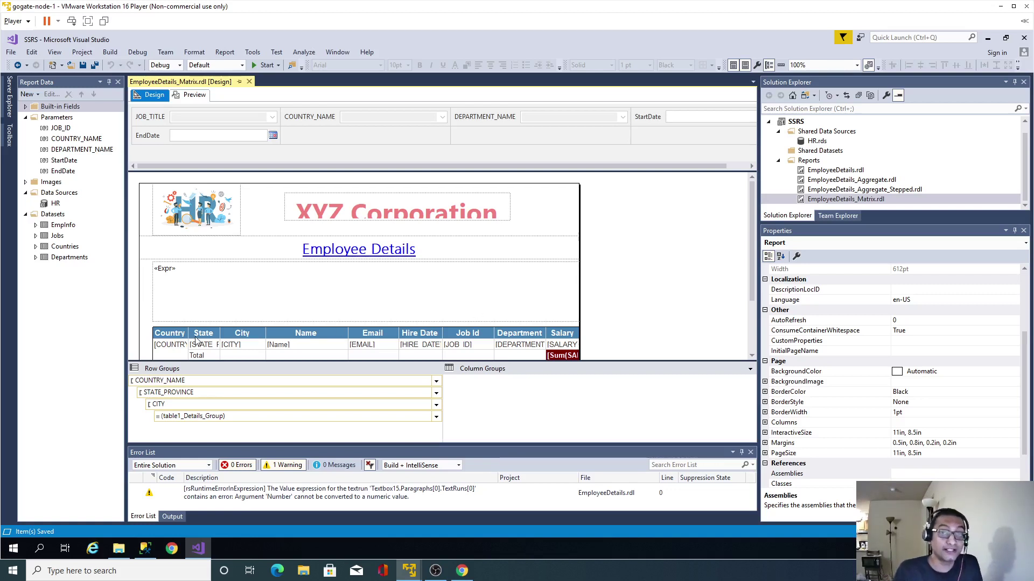
# Delete the whole employee table from the body of the matrix report and save the report
pyautogui.click(156, 334)
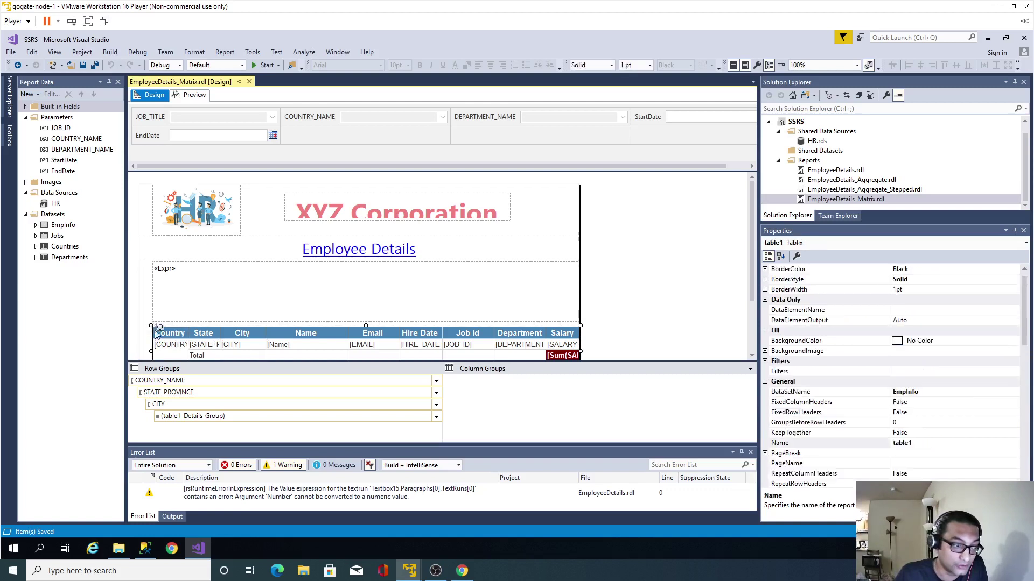
pyautogui.rightClick(160, 332)
pyautogui.click(188, 385)
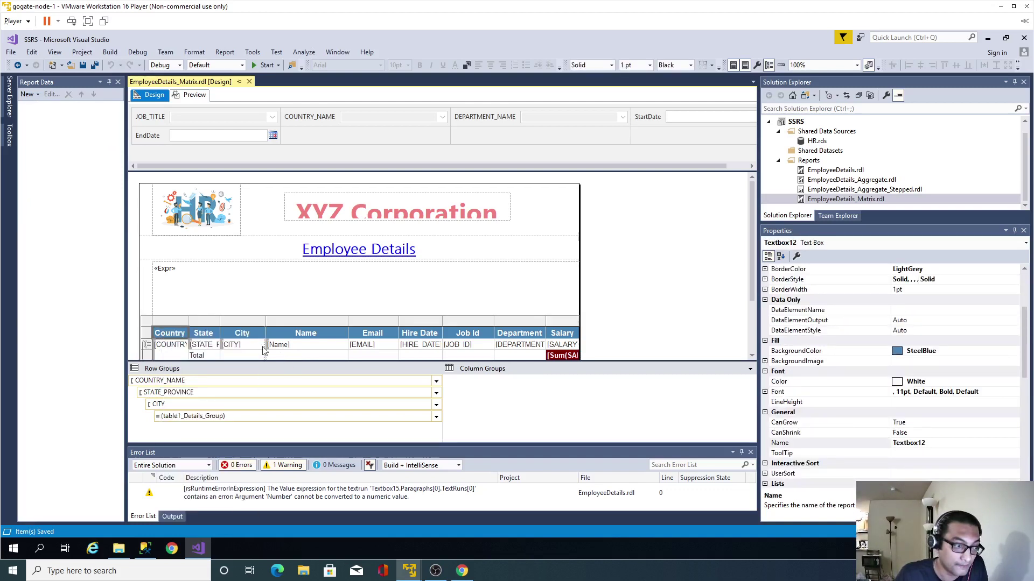
pyautogui.click(155, 326)
pyautogui.rightClick(158, 327)
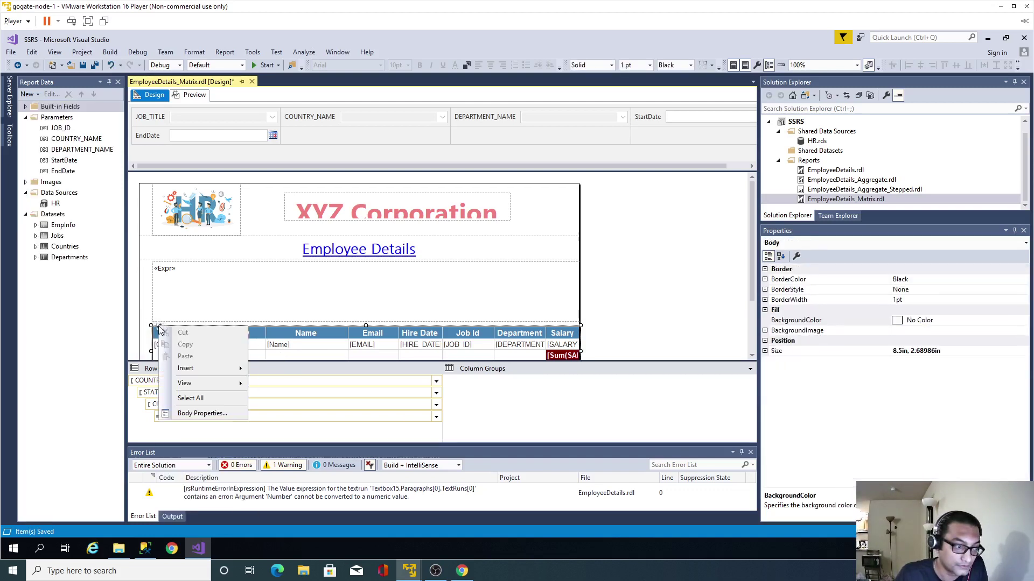
pyautogui.press('Escape')
pyautogui.click(158, 329)
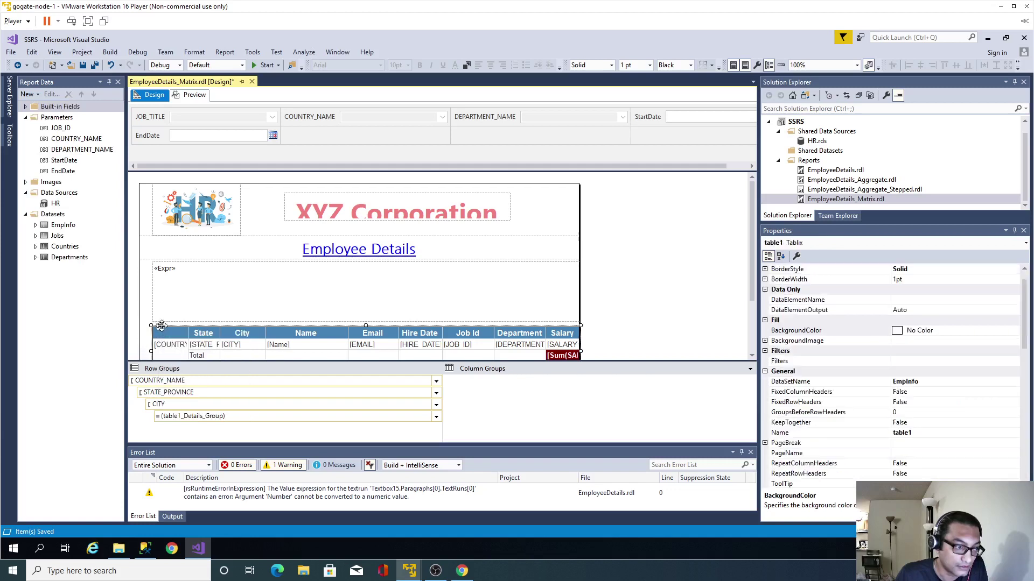
pyautogui.press('Delete')
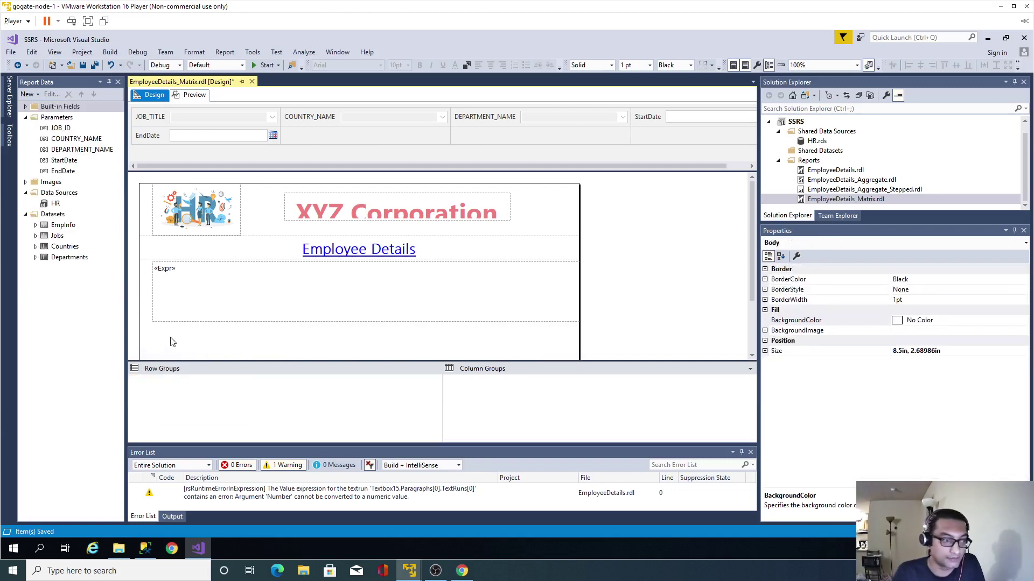
pyautogui.hotkey('ctrl', 's')
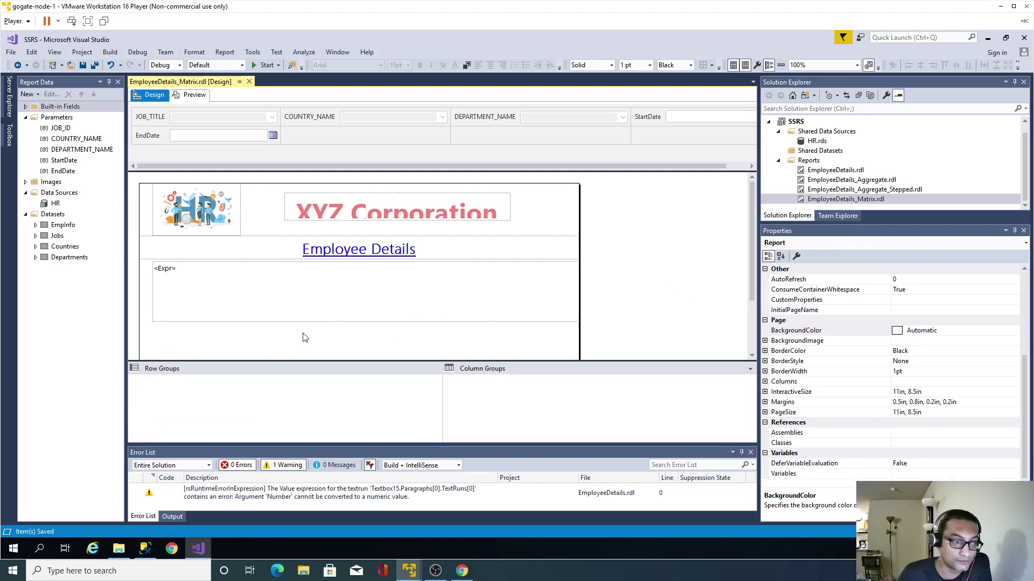
# Insert a matrix below the expression text box, align it with the box's left edge, and enlarge the design area
pyautogui.click(277, 341)
pyautogui.rightClick(274, 340)
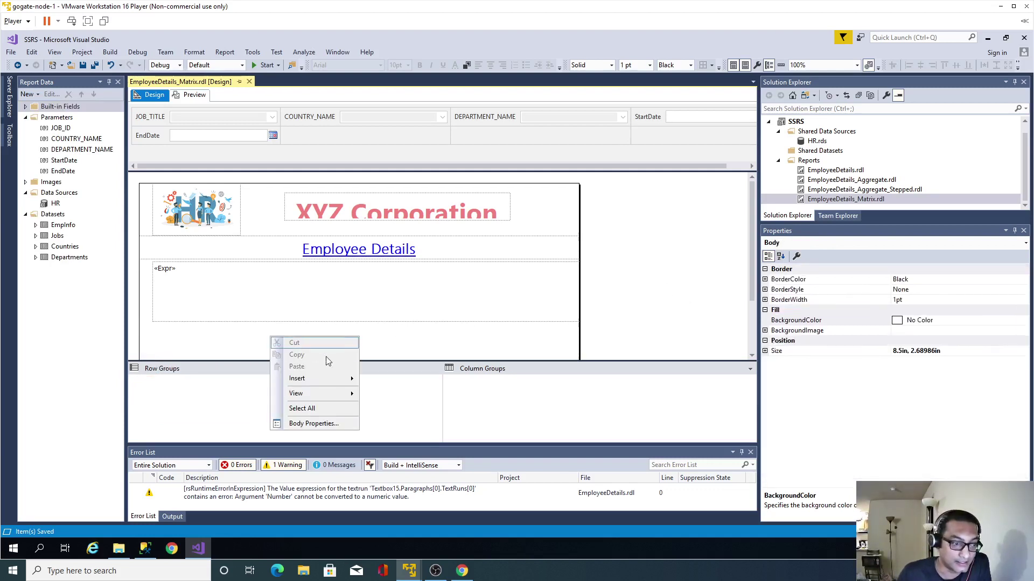
pyautogui.moveTo(325, 381)
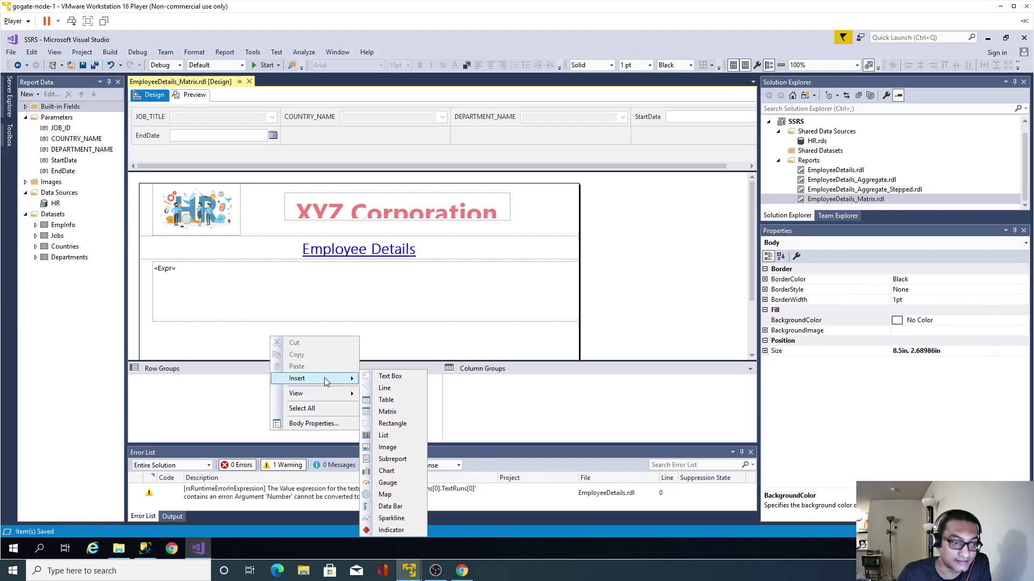
pyautogui.click(387, 411)
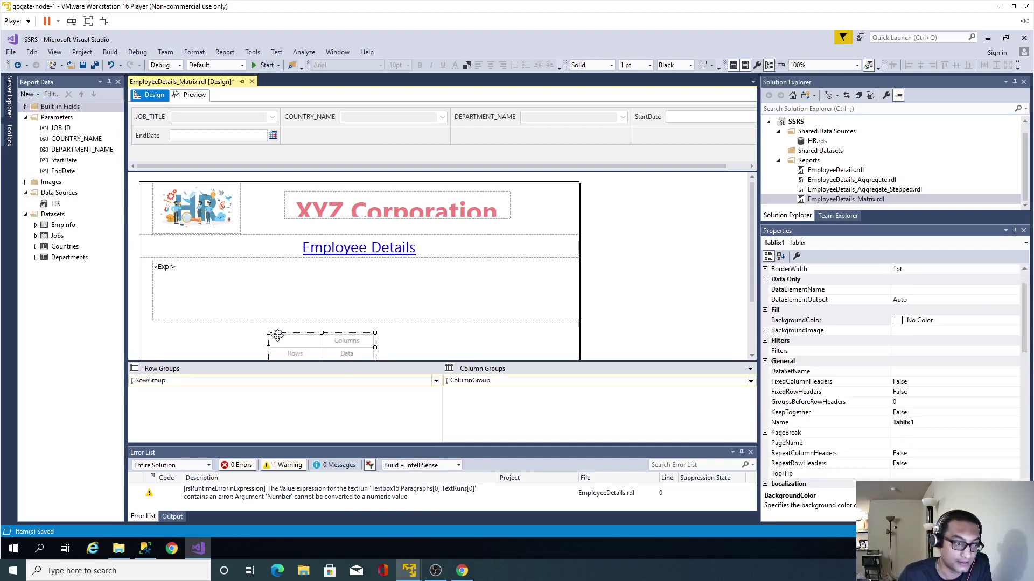
pyautogui.moveTo(278, 335); pyautogui.dragTo(160, 336)
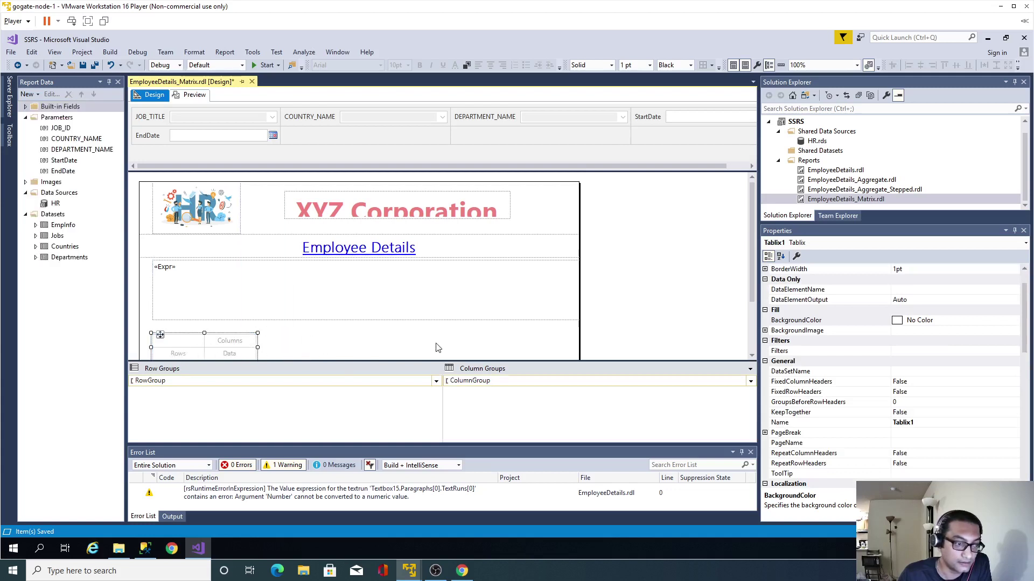
pyautogui.click(681, 299)
pyautogui.scroll(-1, 751, 290)
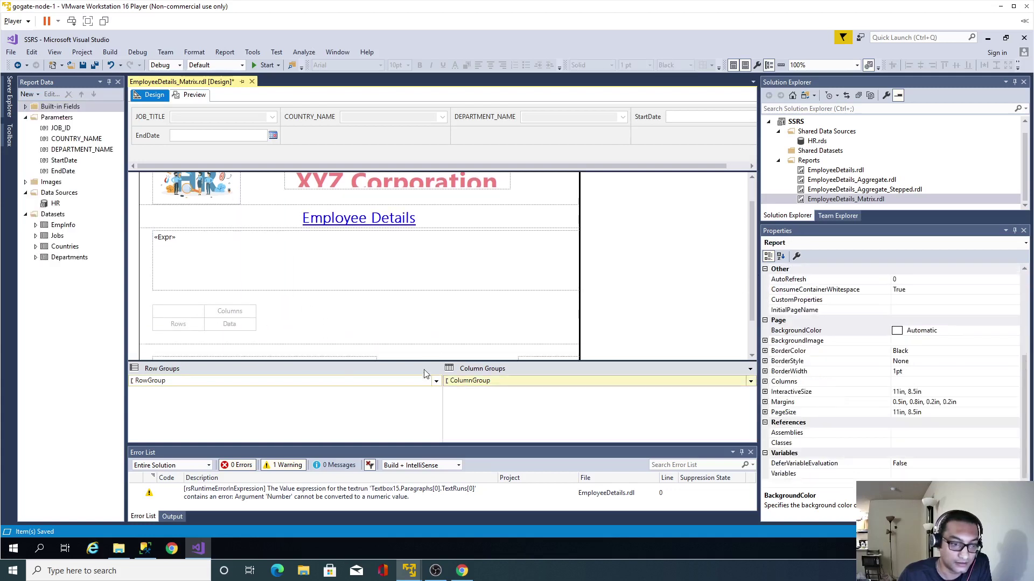
pyautogui.moveTo(419, 362); pyautogui.dragTo(419, 390)
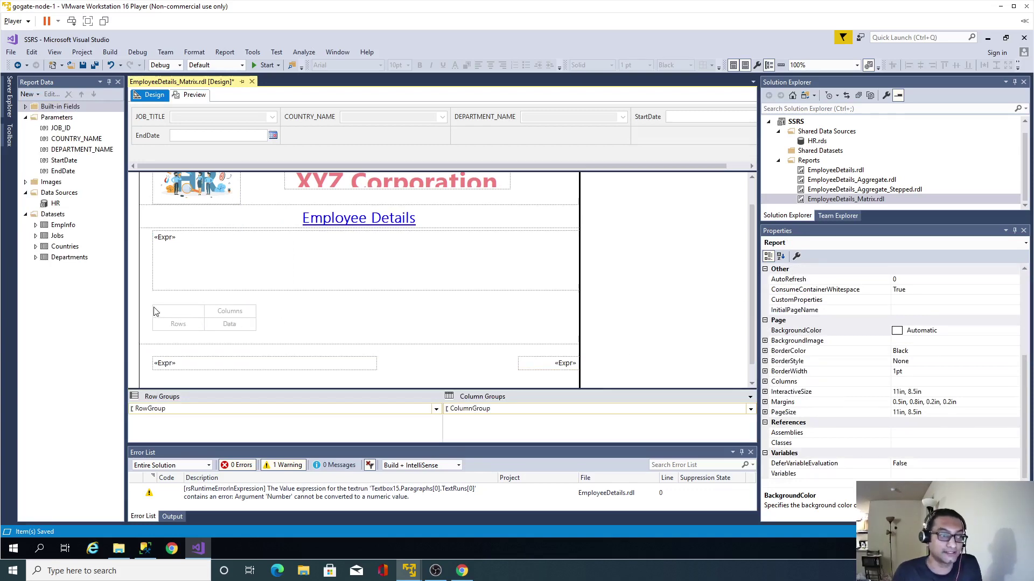
# Review the matrix row and column group example in the Microsoft documentation in Chrome, and return to the report designer
pyautogui.click(462, 570)
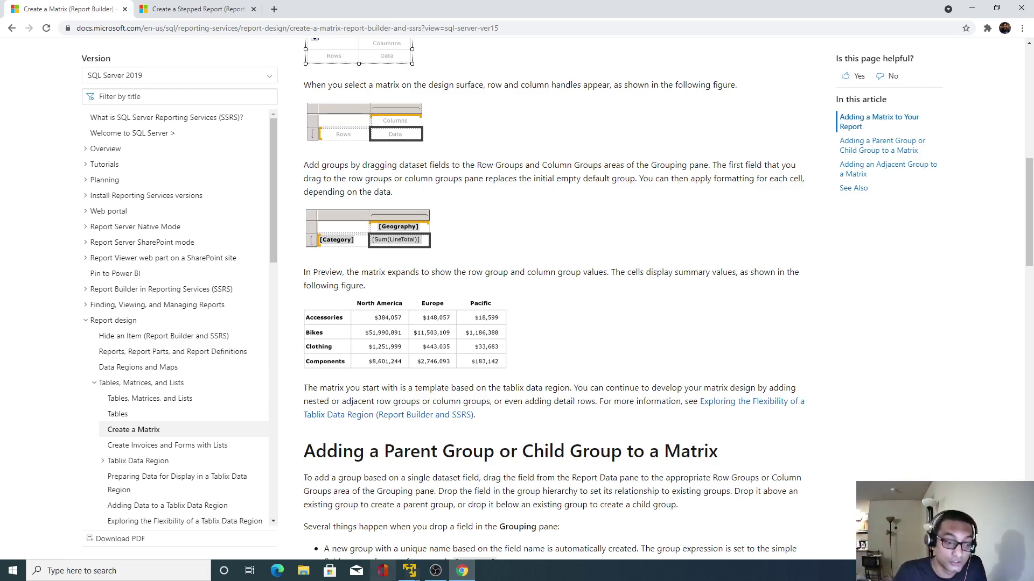
pyautogui.click(410, 571)
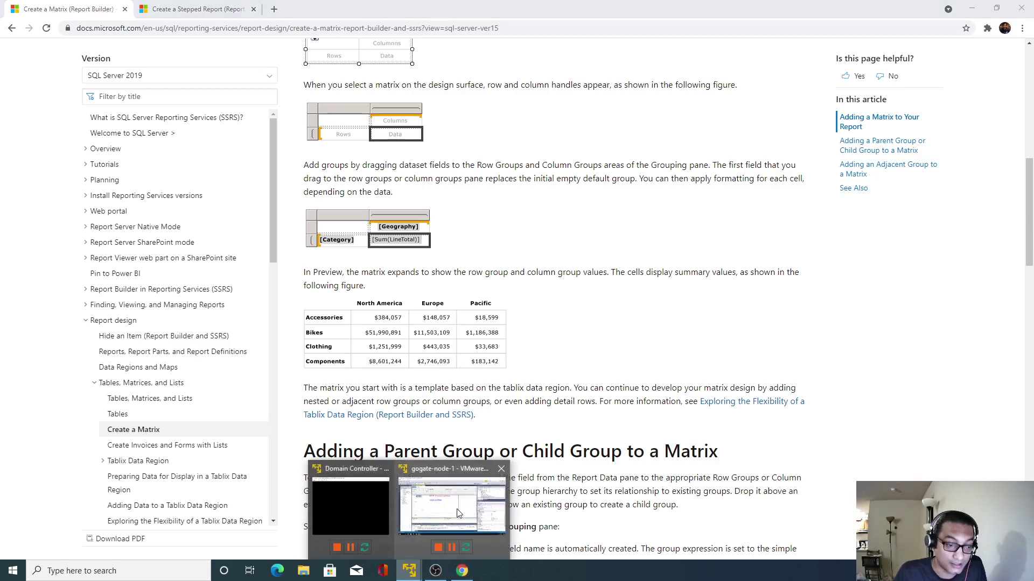
pyautogui.click(457, 514)
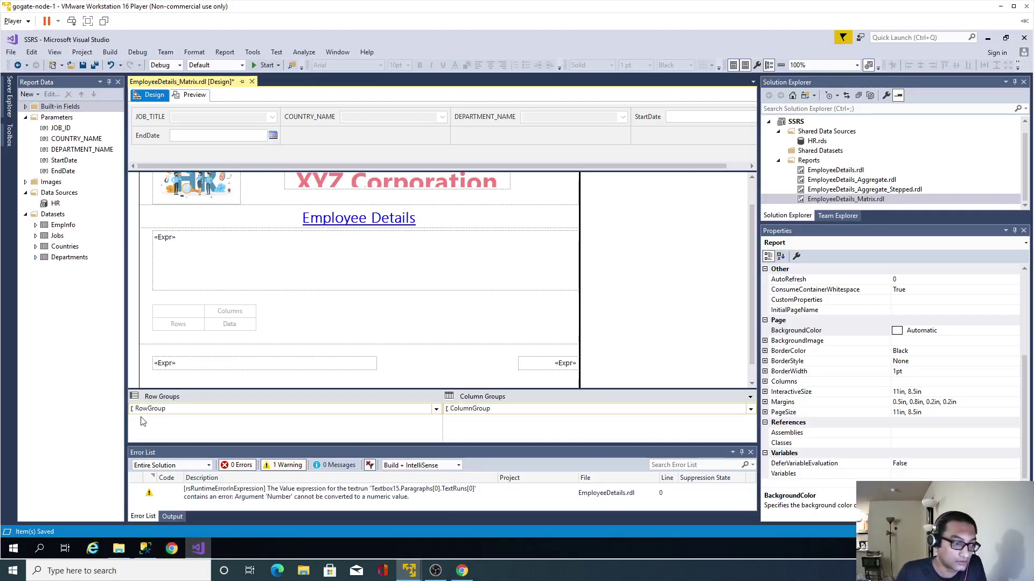
# Copy the full updated query from SQL Server Management Studio and replace the EmpInfo dataset's query with it in Visual Studio
pyautogui.click(145, 548)
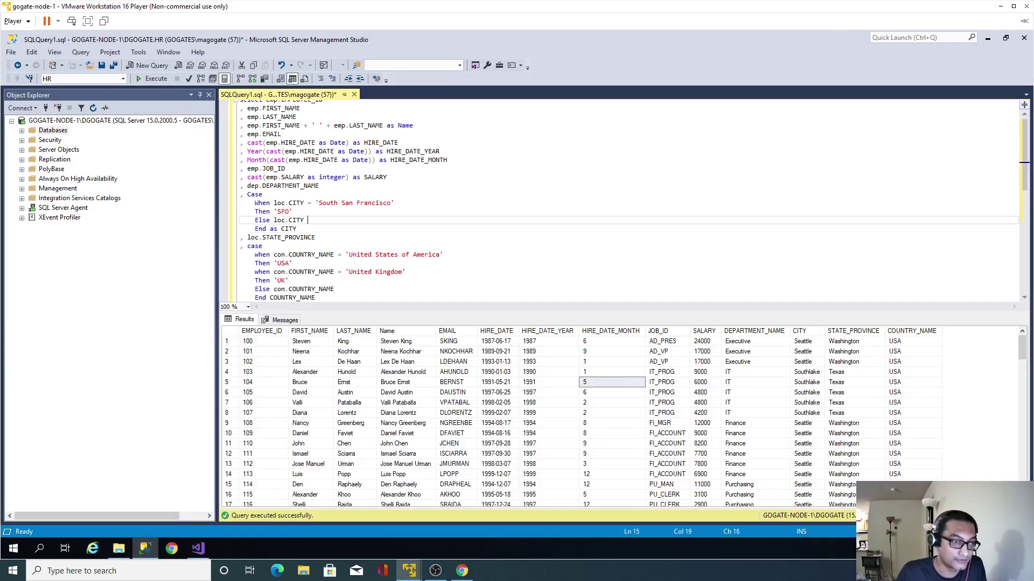
pyautogui.hotkey('ctrl', 'a')
pyautogui.click(198, 548)
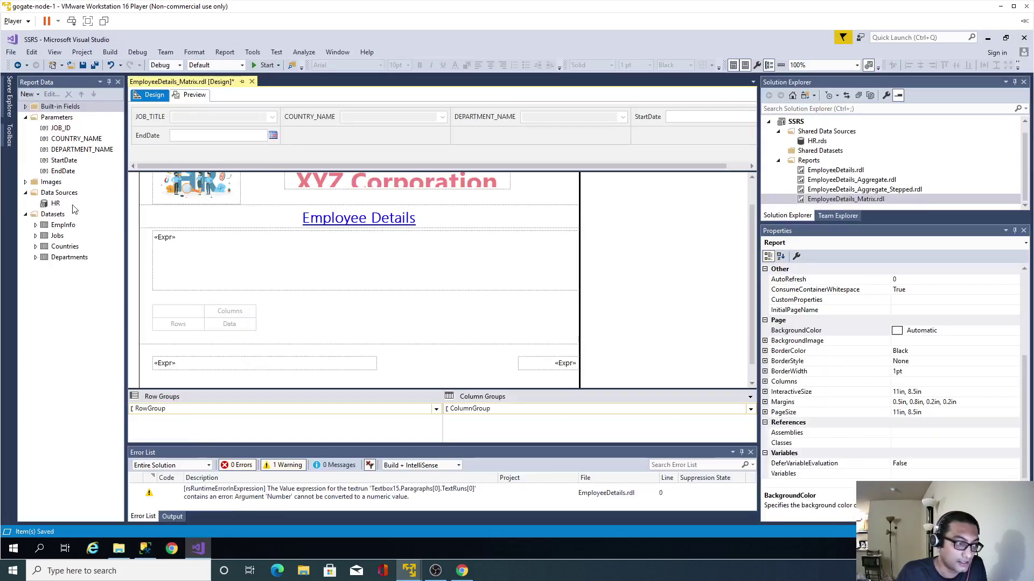
pyautogui.doubleClick(63, 225)
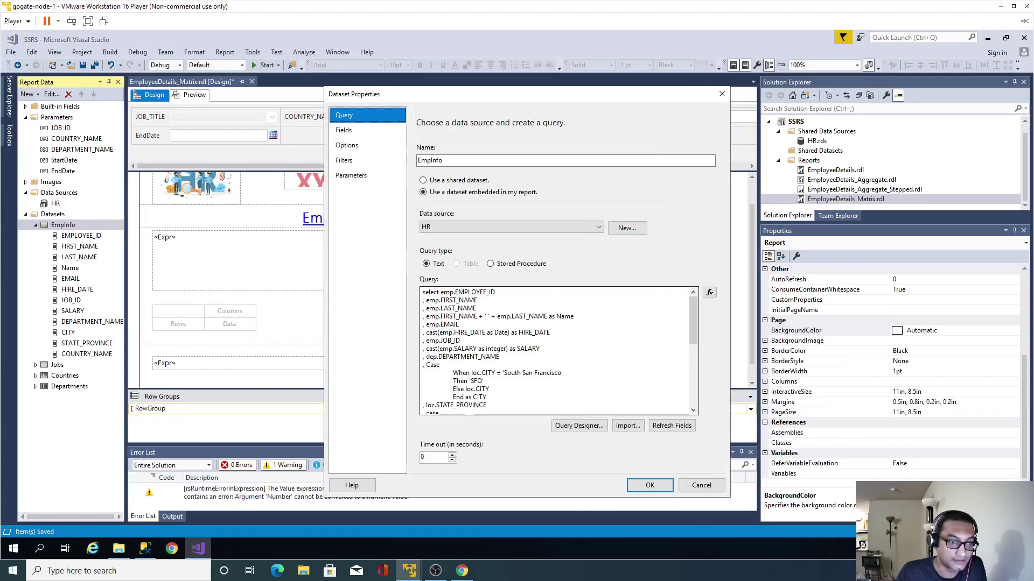
pyautogui.hotkey('ctrl', 'a')
pyautogui.hotkey('ctrl', 'v')
pyautogui.click(650, 485)
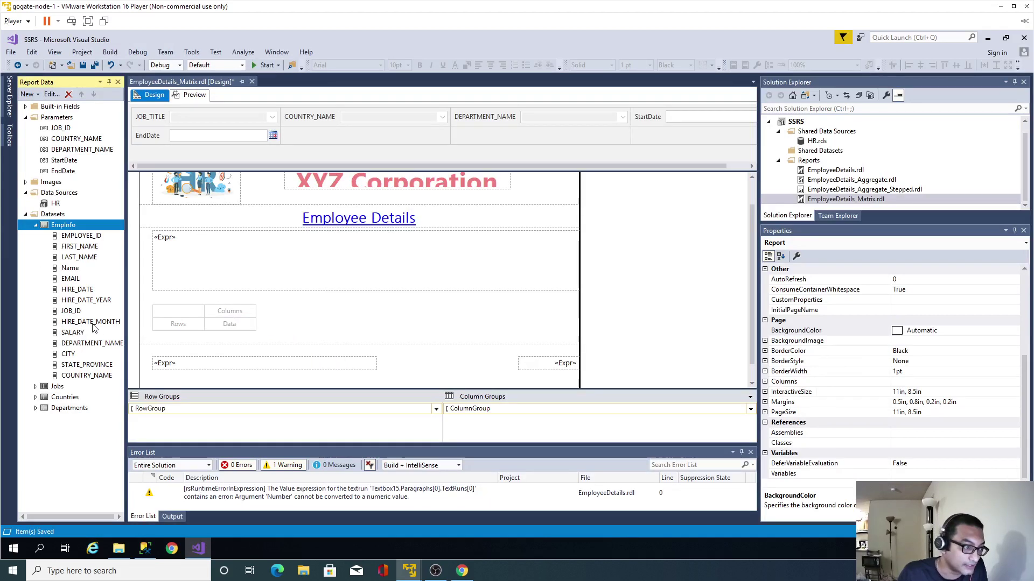
# Assign the EmpInfo field HIRE_DATE_YEAR to the matrix rows and HIRE_DATE_MONTH to the matrix columns
pyautogui.click(82, 301)
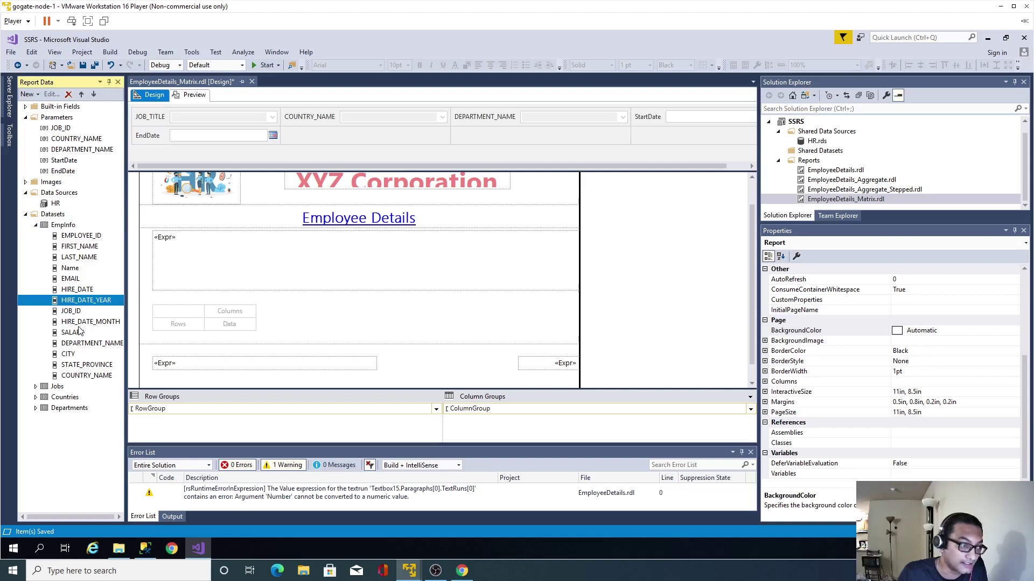
pyautogui.click(86, 322)
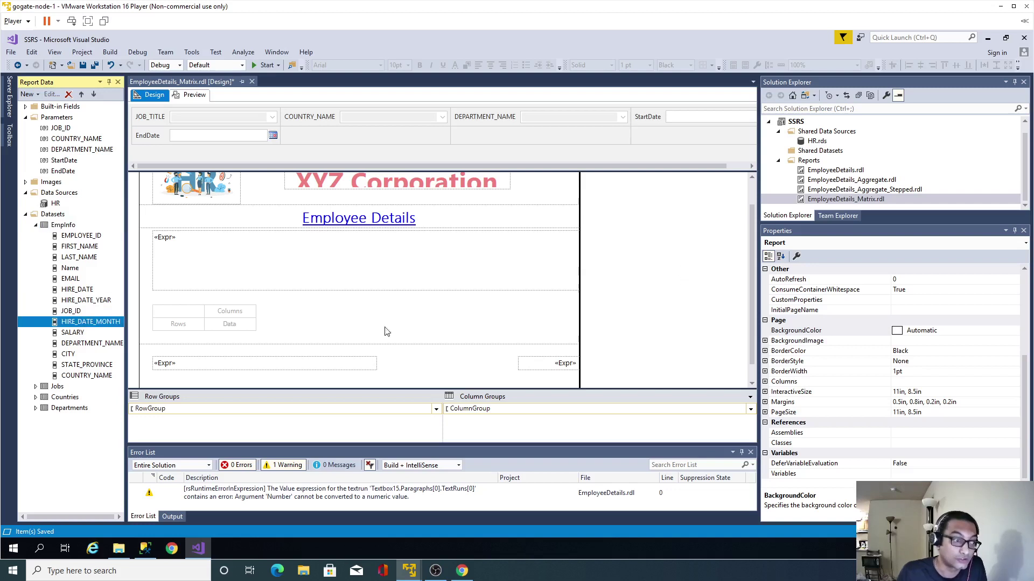
pyautogui.click(107, 303)
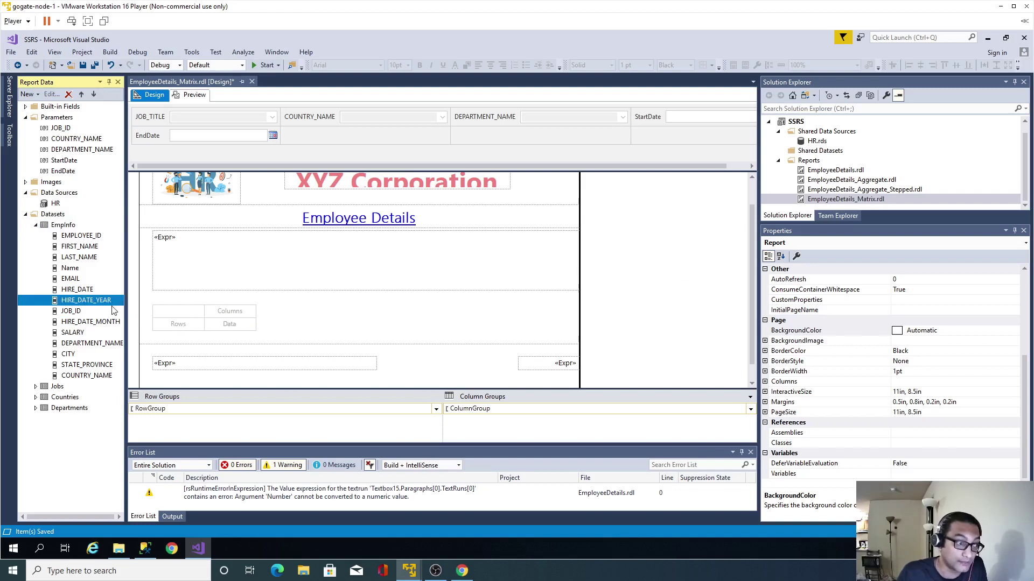
pyautogui.moveTo(77, 304); pyautogui.dragTo(178, 323)
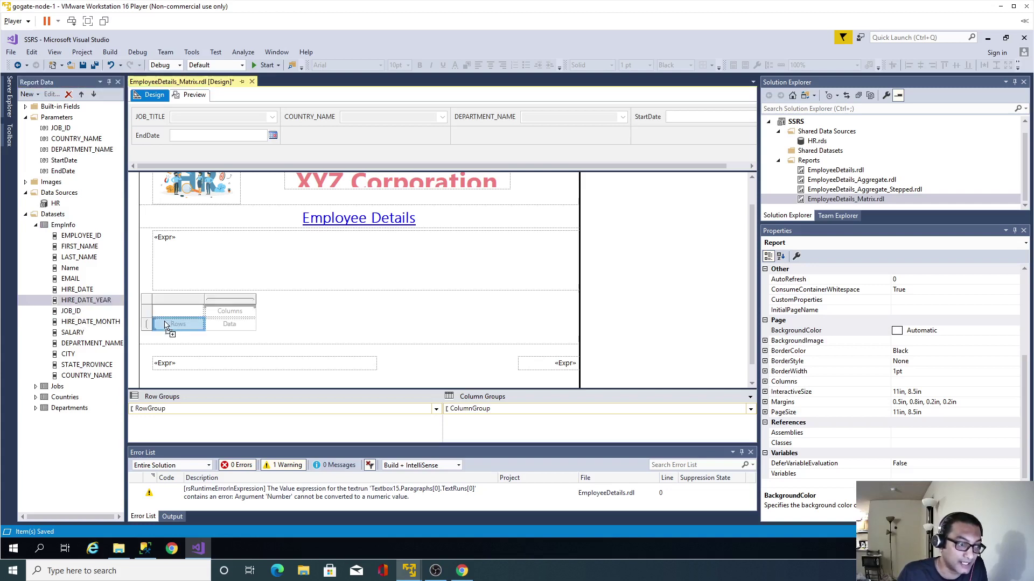
pyautogui.click(634, 341)
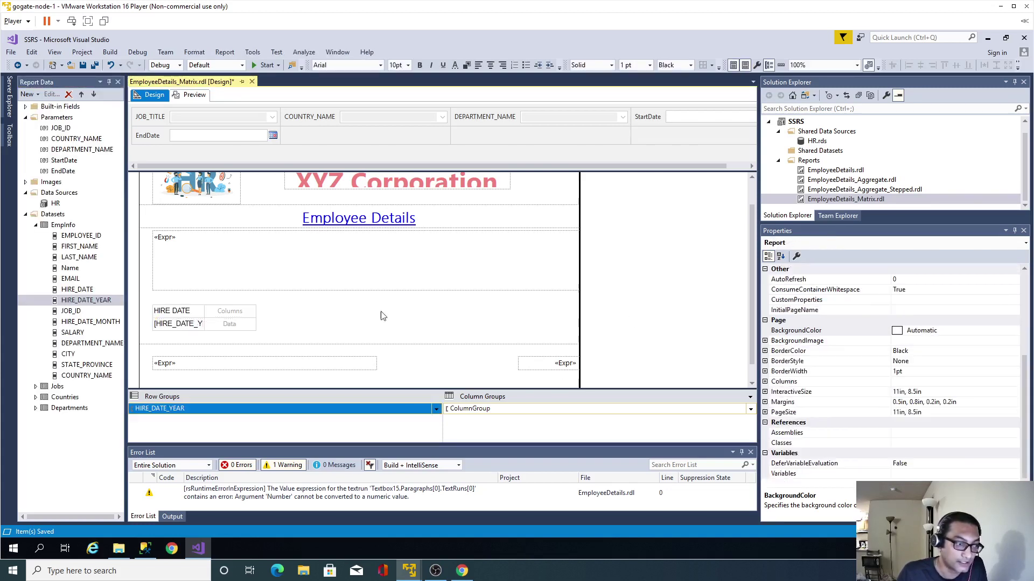
pyautogui.moveTo(83, 323); pyautogui.dragTo(229, 311)
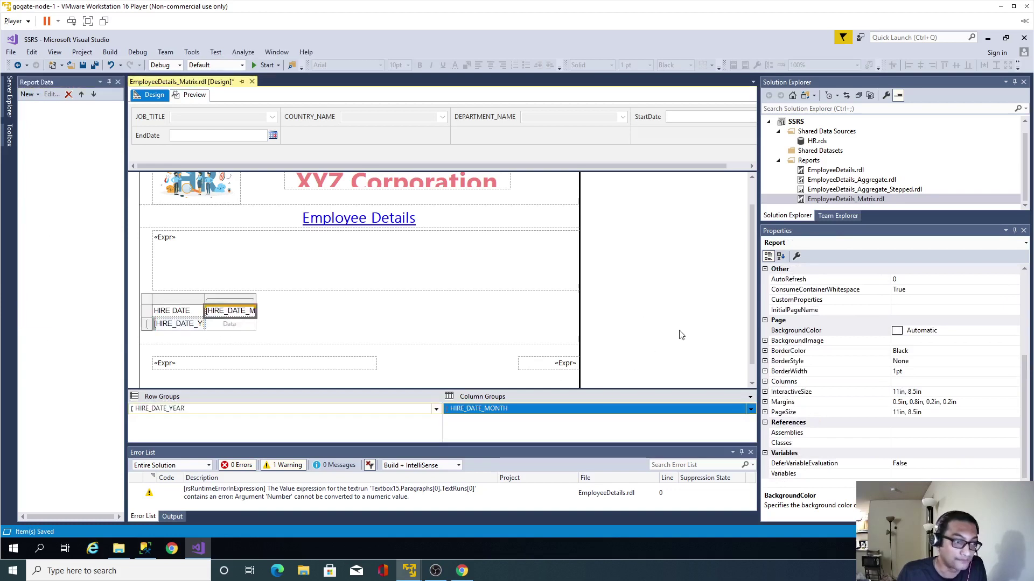
# Preview the report and examine the matrix's hire year rows and hire month columns
pyautogui.click(194, 96)
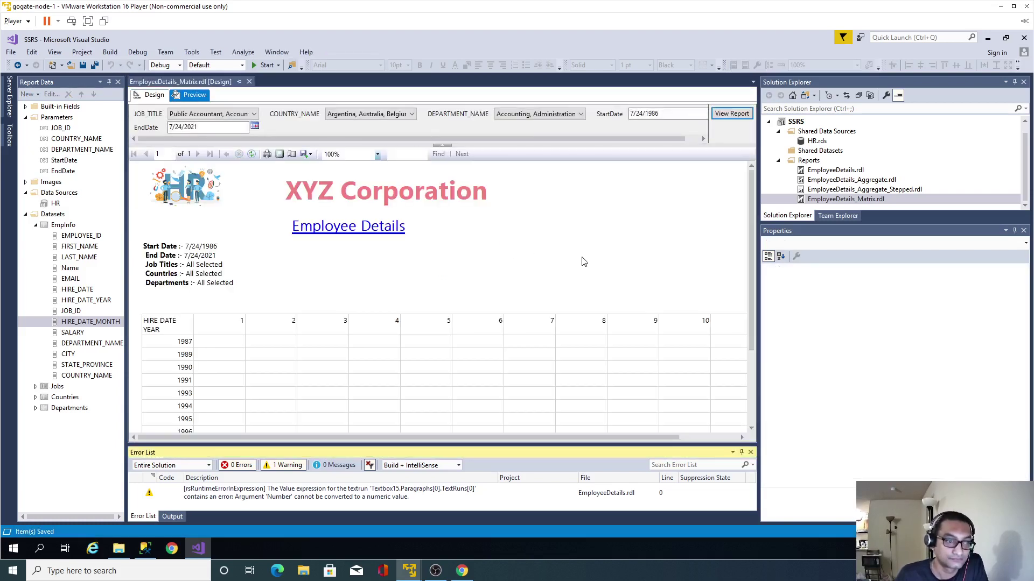
pyautogui.scroll(-4, 662, 262)
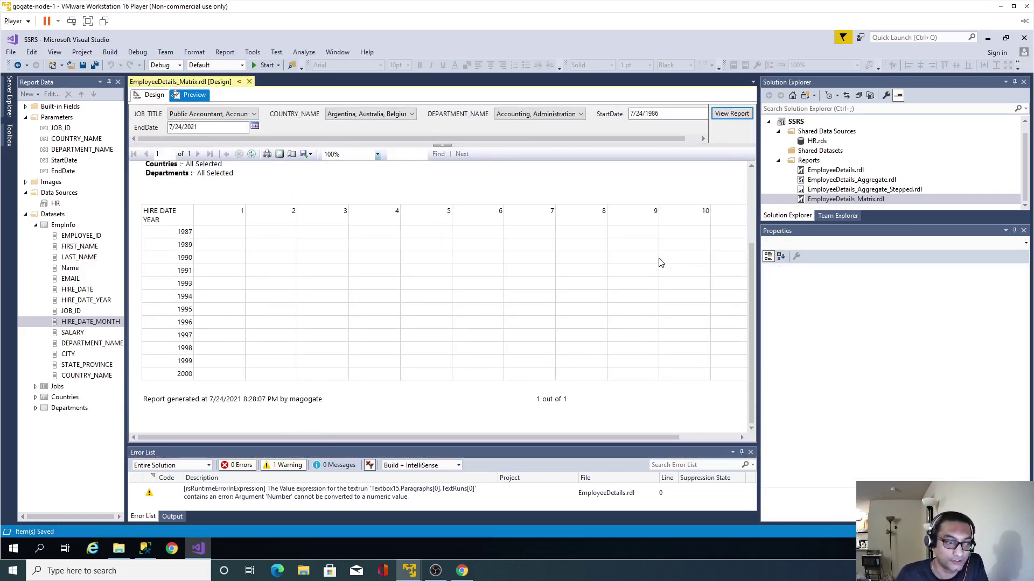
pyautogui.scroll(2, 661, 263)
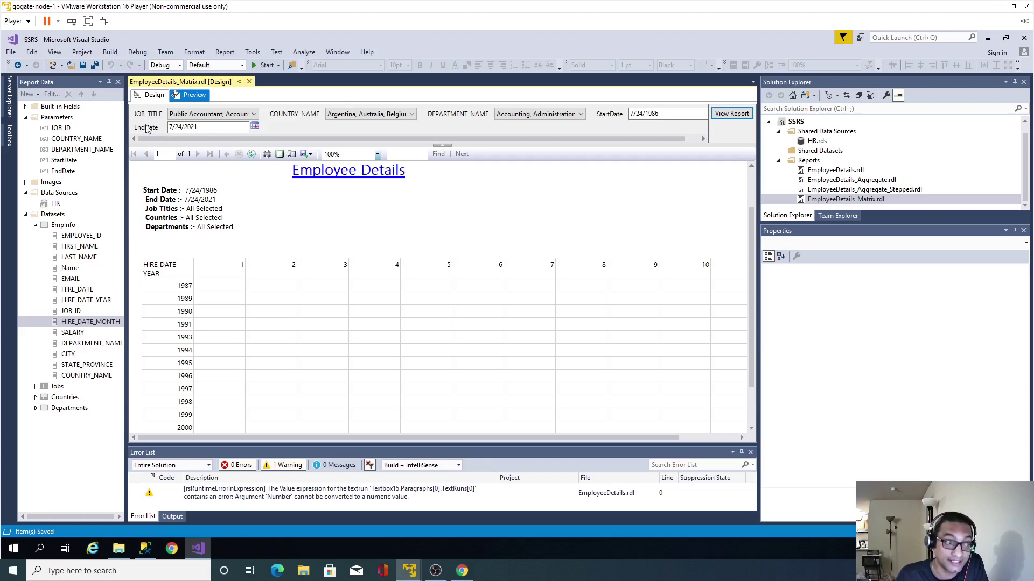
# Place the EMPLOYEE_ID field in the matrix's data cell and preview the report
pyautogui.click(153, 95)
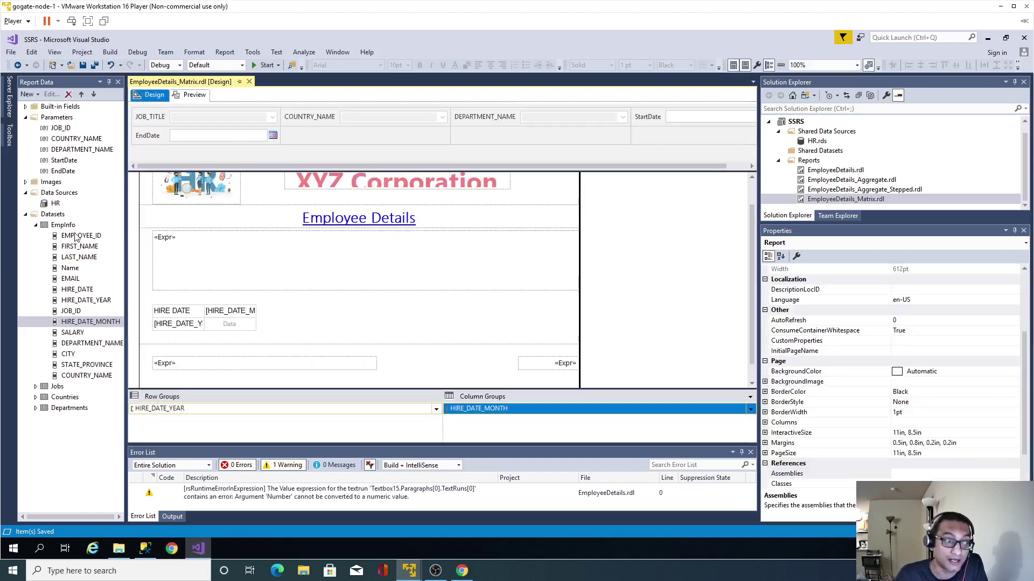
pyautogui.moveTo(76, 237); pyautogui.dragTo(231, 328)
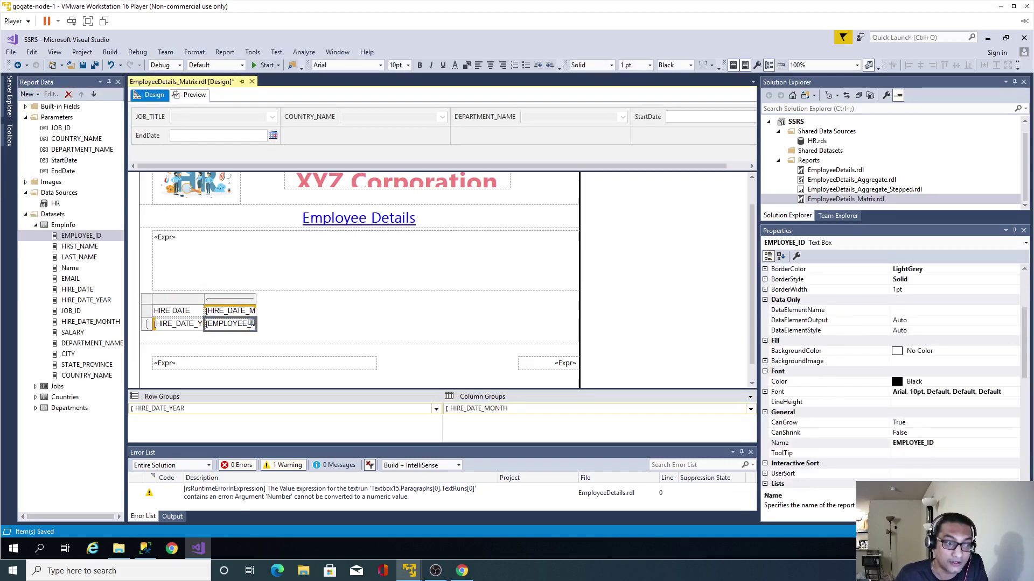
pyautogui.click(194, 94)
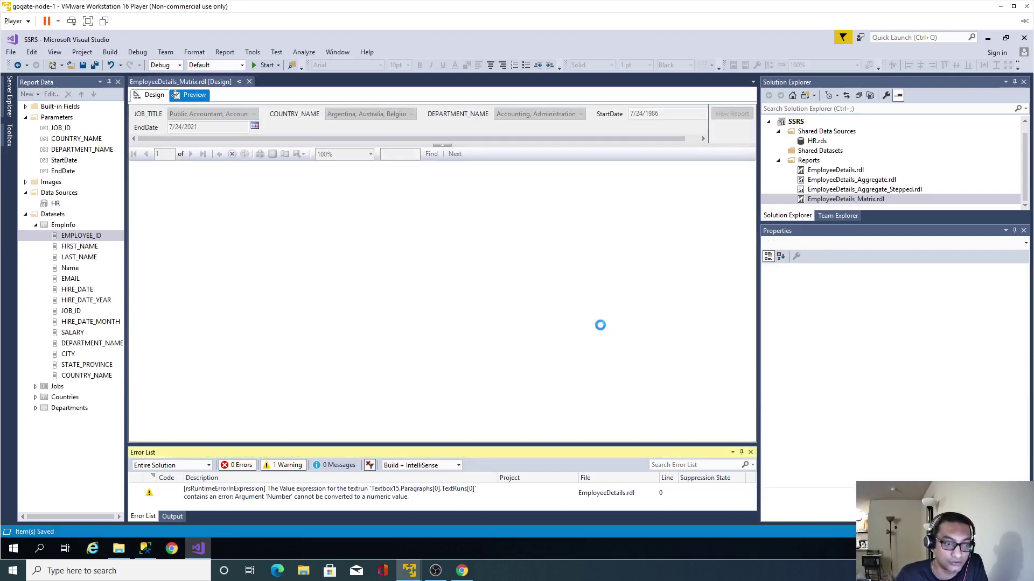
pyautogui.scroll(-2, 540, 297)
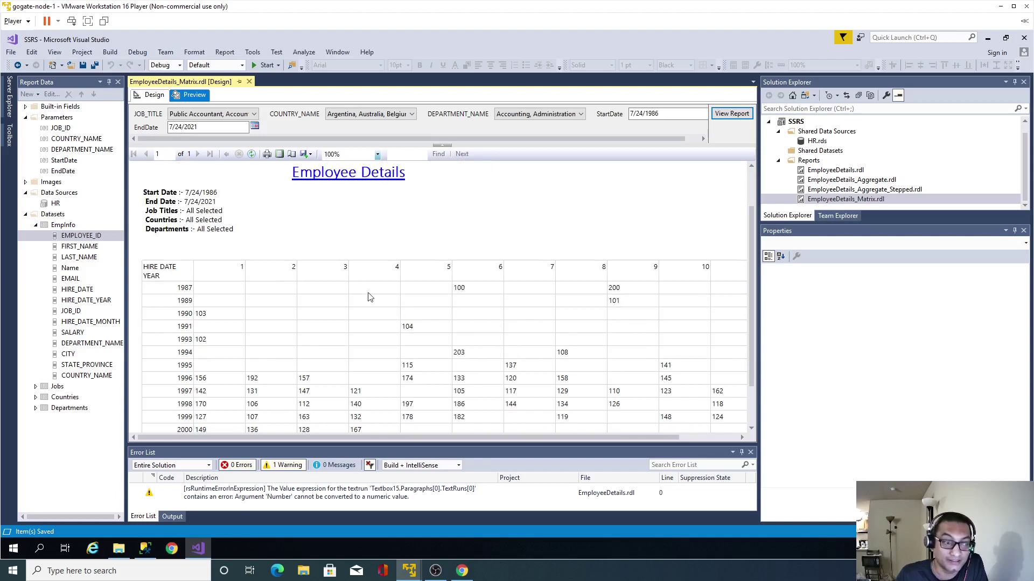
# Change the matrix data cell's expression to =Count(Fields!EMPLOYEE_ID.Value)
pyautogui.click(152, 94)
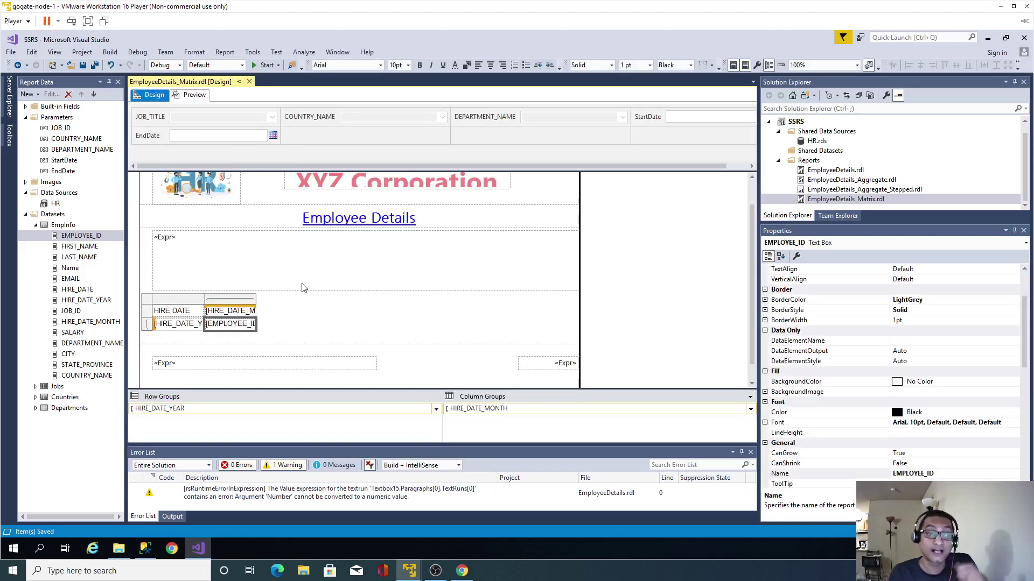
pyautogui.rightClick(229, 324)
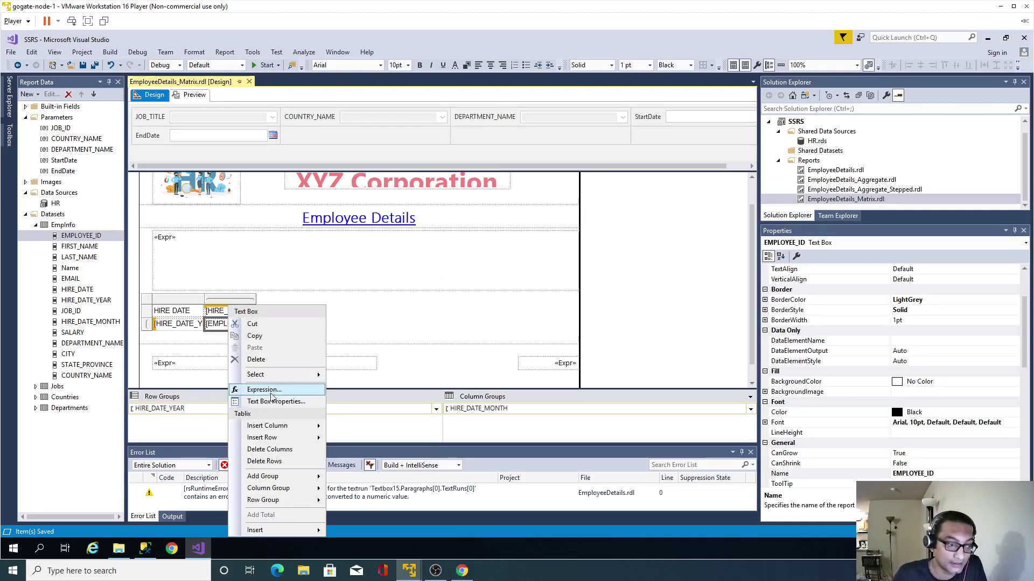
pyautogui.click(271, 394)
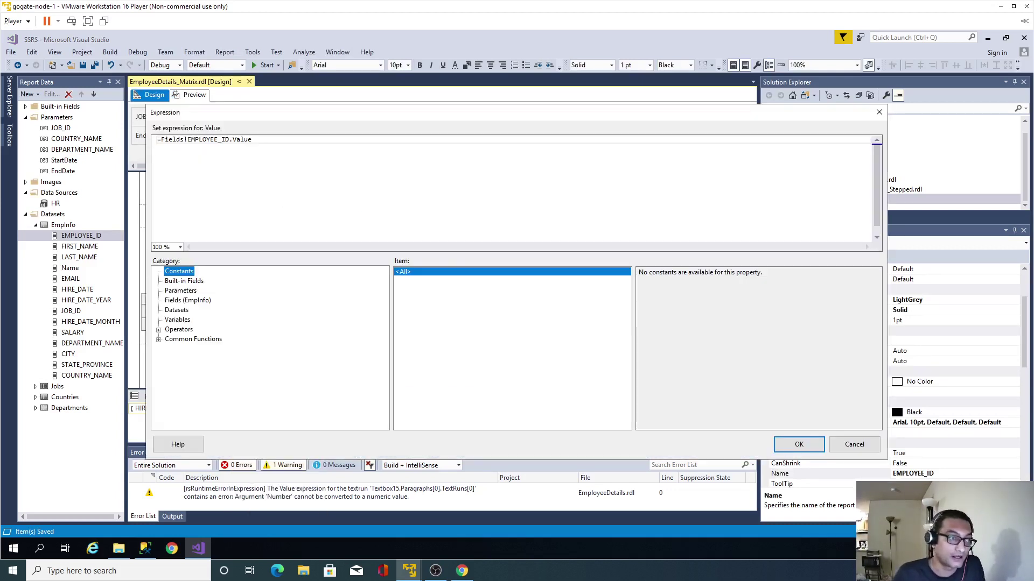
pyautogui.click(156, 147)
pyautogui.write('Count(')
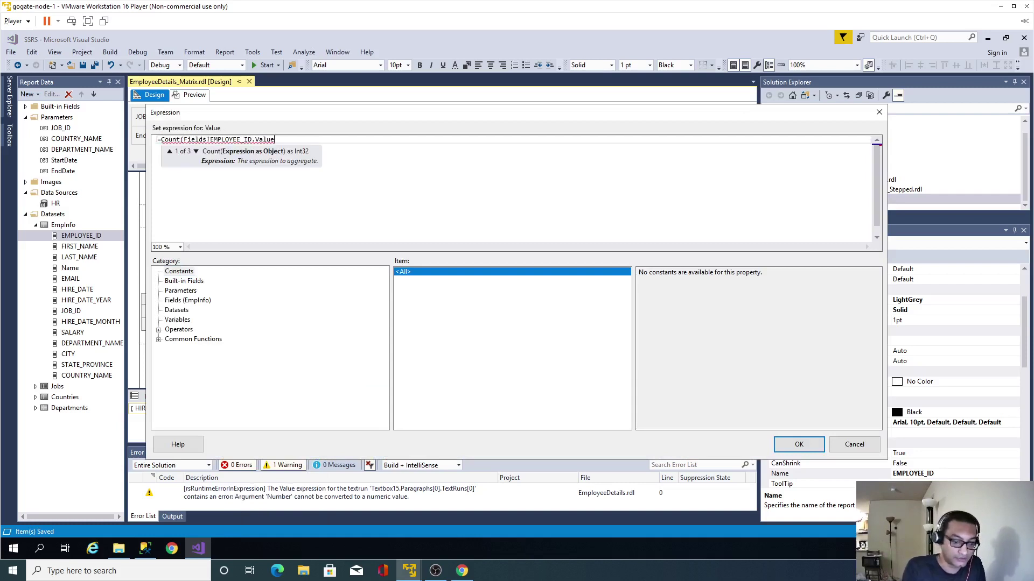
pyautogui.write(')')
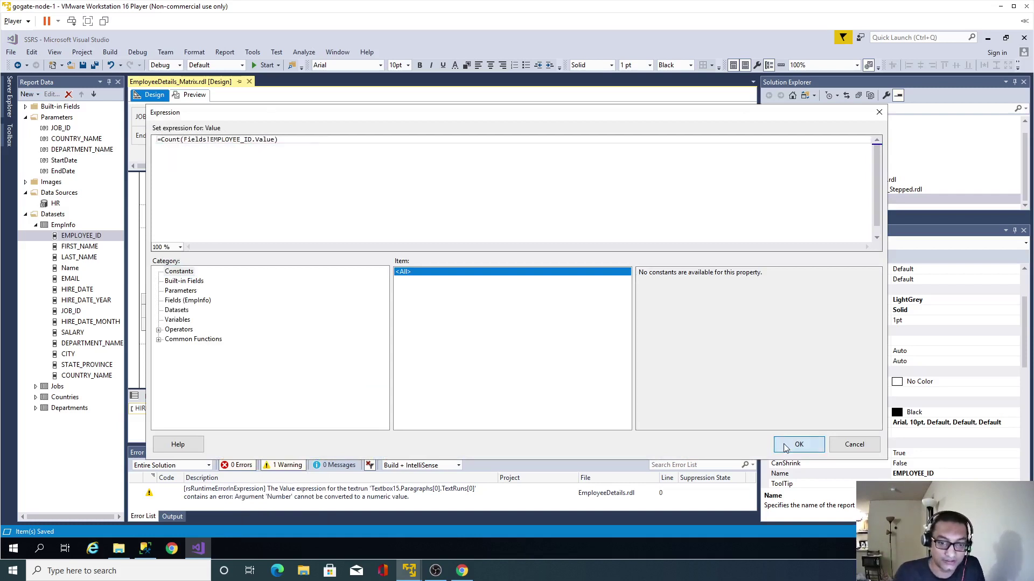
pyautogui.click(798, 444)
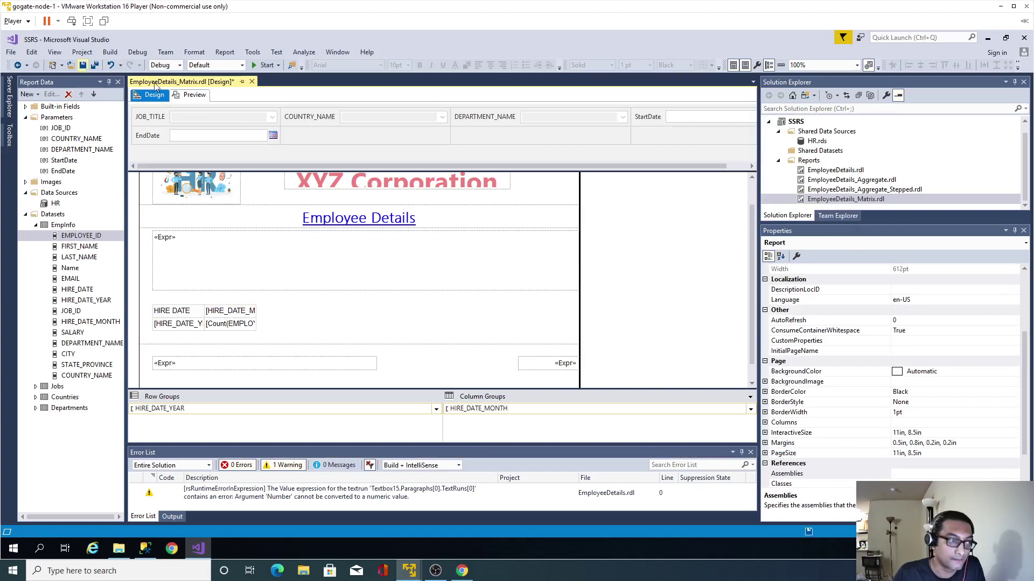
# Preview the report and examine the employee counts per hire year and month
pyautogui.click(191, 95)
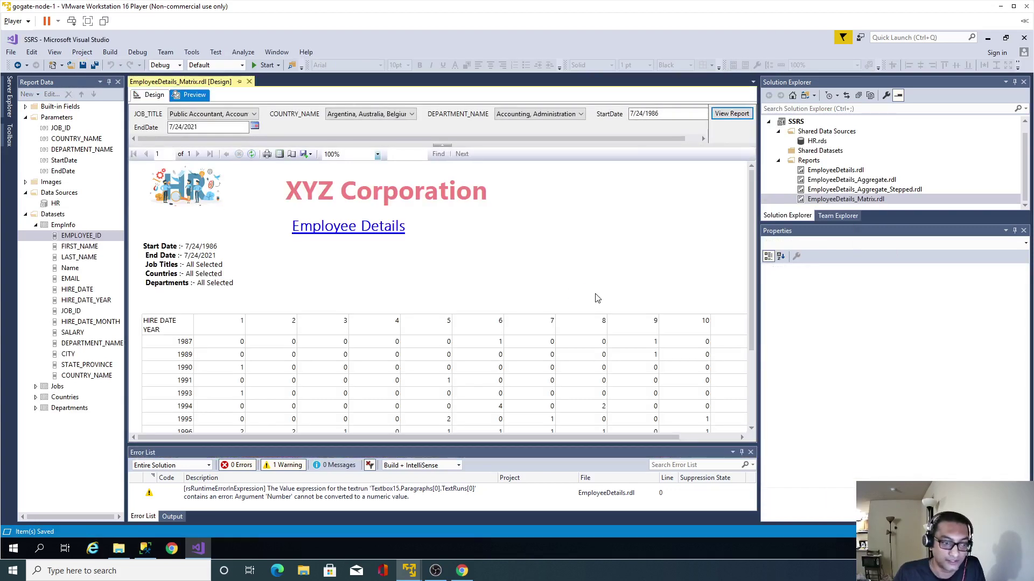
pyautogui.scroll(-5, 595, 296)
pyautogui.moveTo(545, 438); pyautogui.dragTo(517, 437)
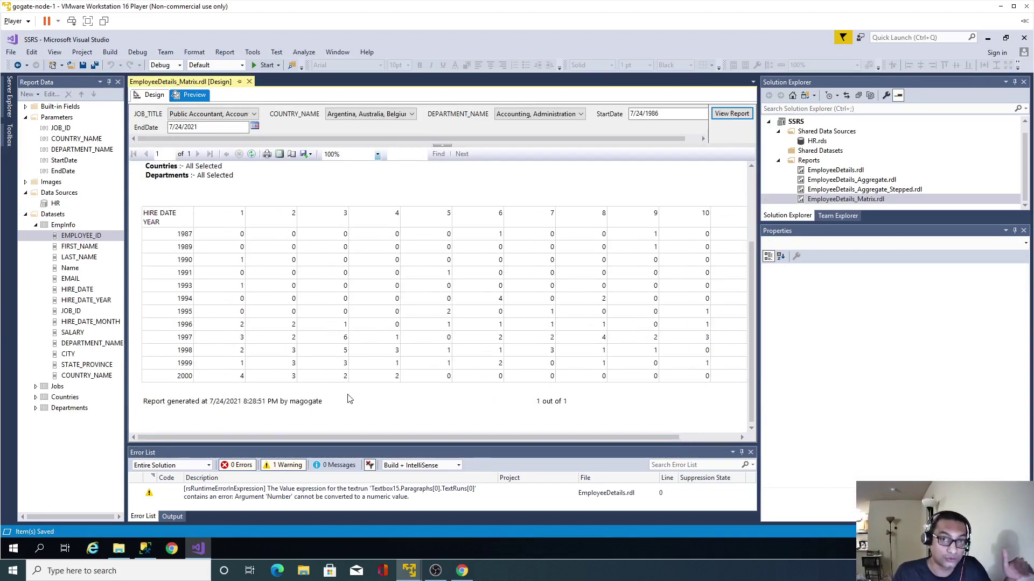
# Add a total row after the HIRE_DATE_YEAR row group in the matrix
pyautogui.click(139, 97)
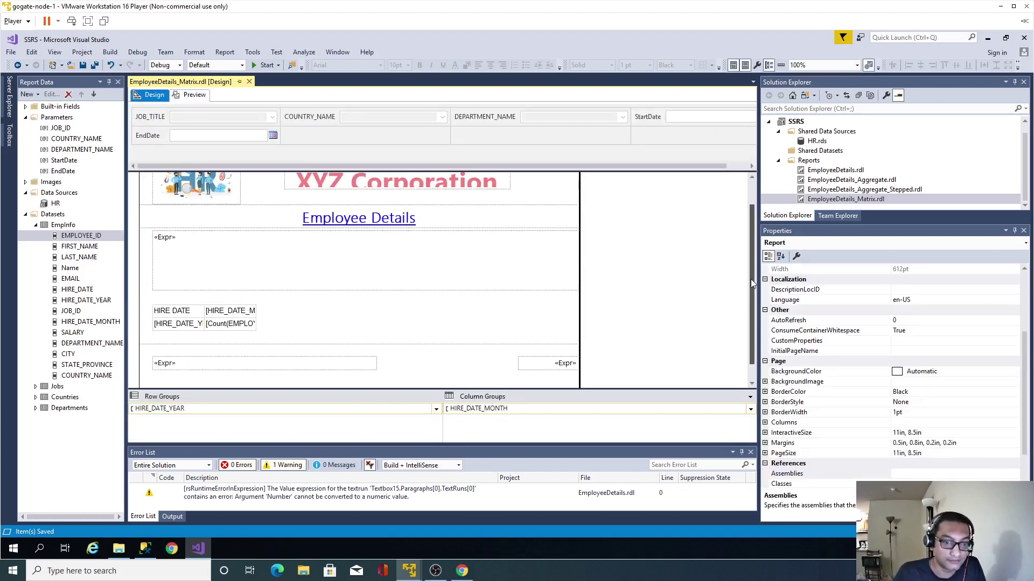
pyautogui.moveTo(751, 279); pyautogui.dragTo(747, 285)
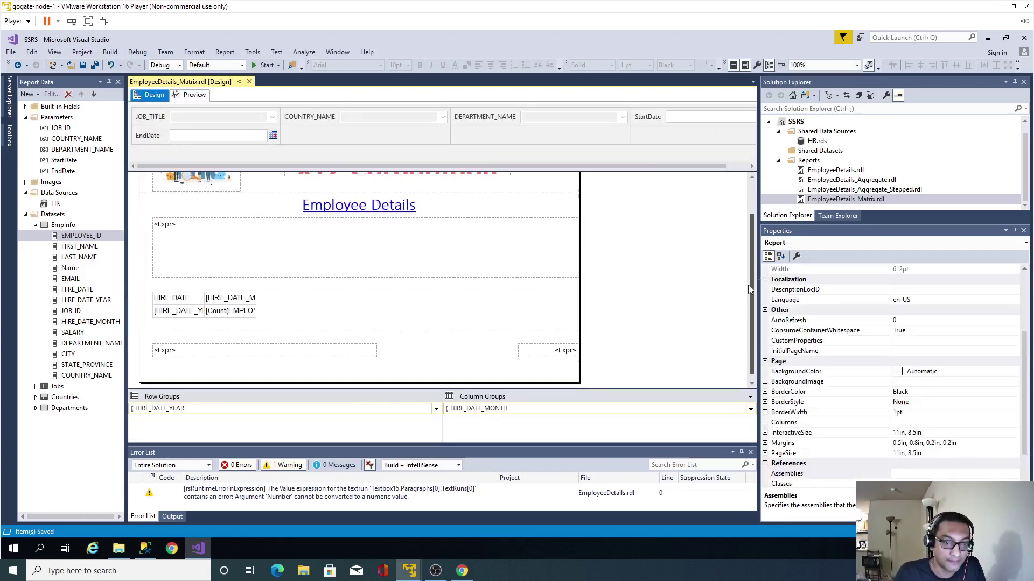
pyautogui.rightClick(171, 409)
pyautogui.press('Escape')
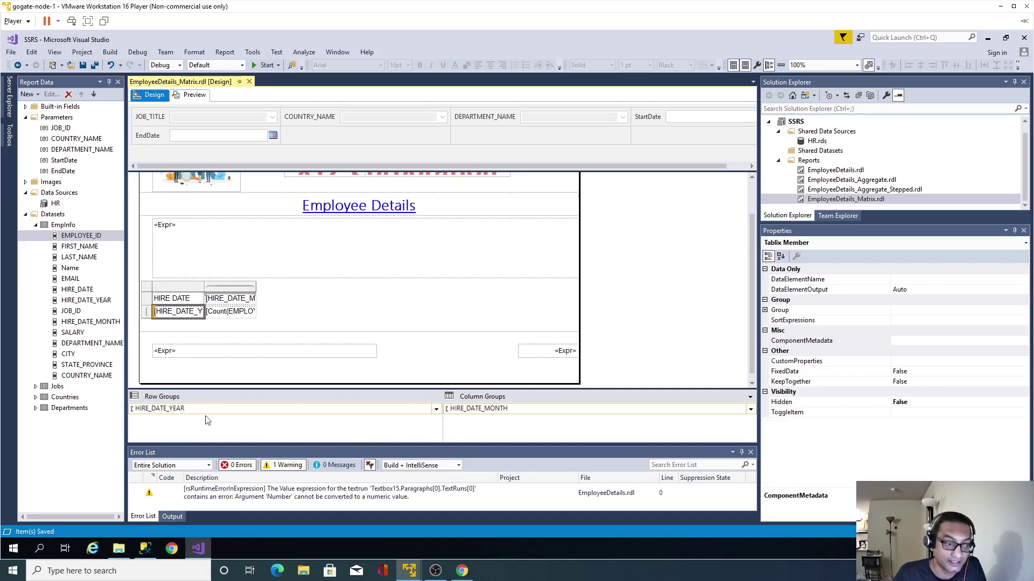
pyautogui.rightClick(183, 410)
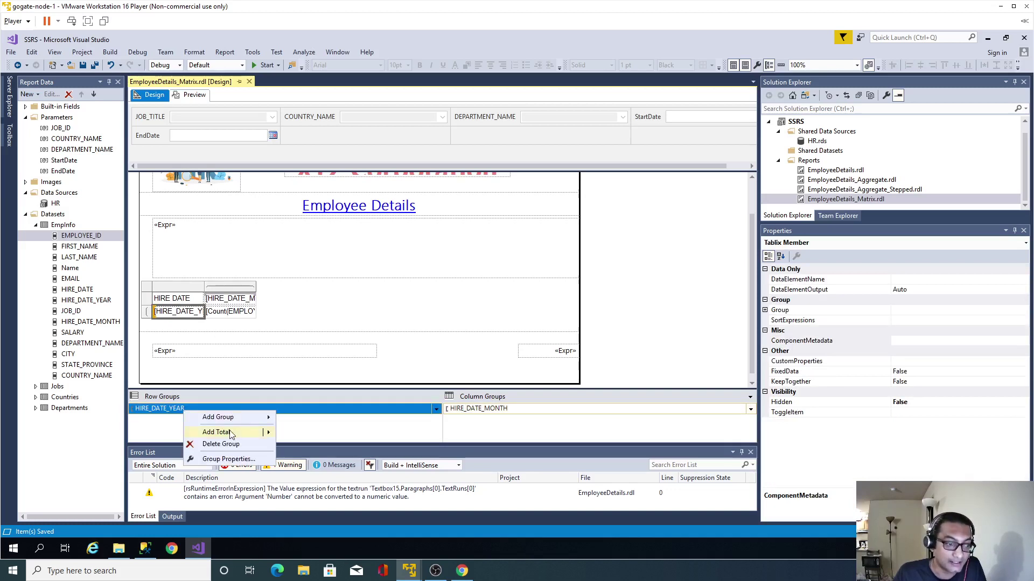
pyautogui.moveTo(231, 433)
pyautogui.click(289, 443)
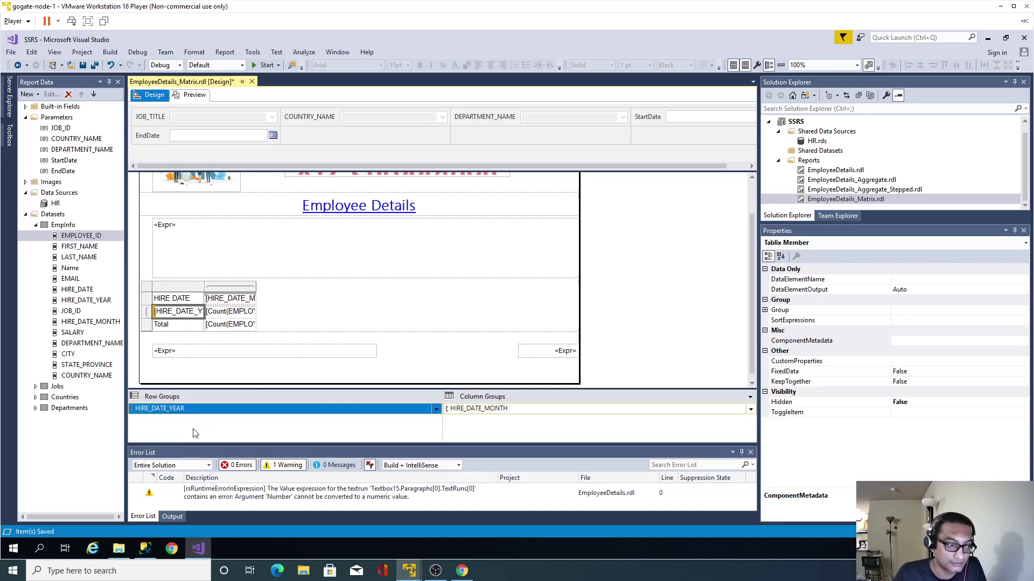
# Add a total column after the HIRE_DATE_MONTH column group and preview the matrix totals
pyautogui.rightClick(469, 411)
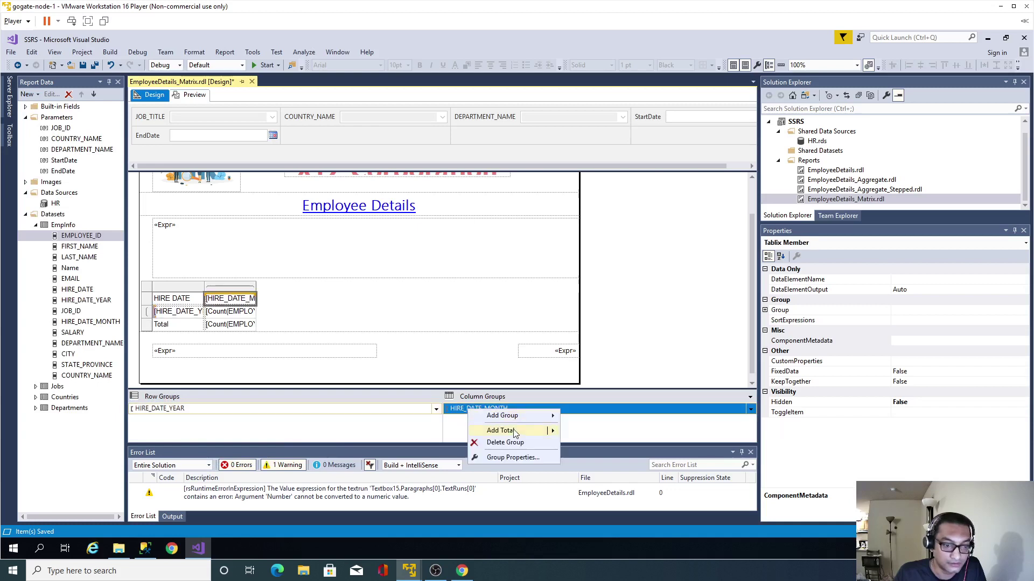
pyautogui.moveTo(515, 433)
pyautogui.click(576, 443)
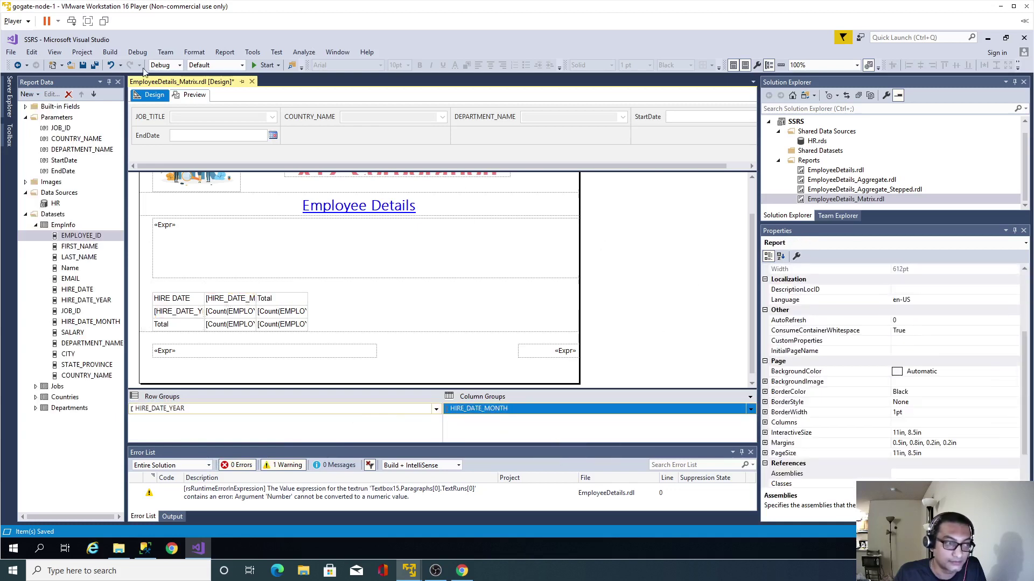
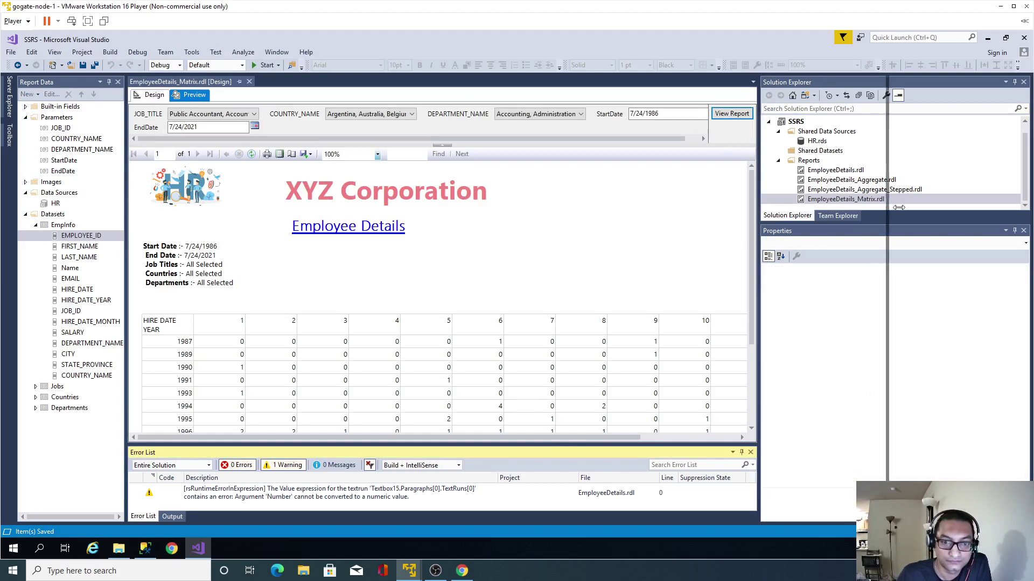
pyautogui.scroll(-4, 716, 216)
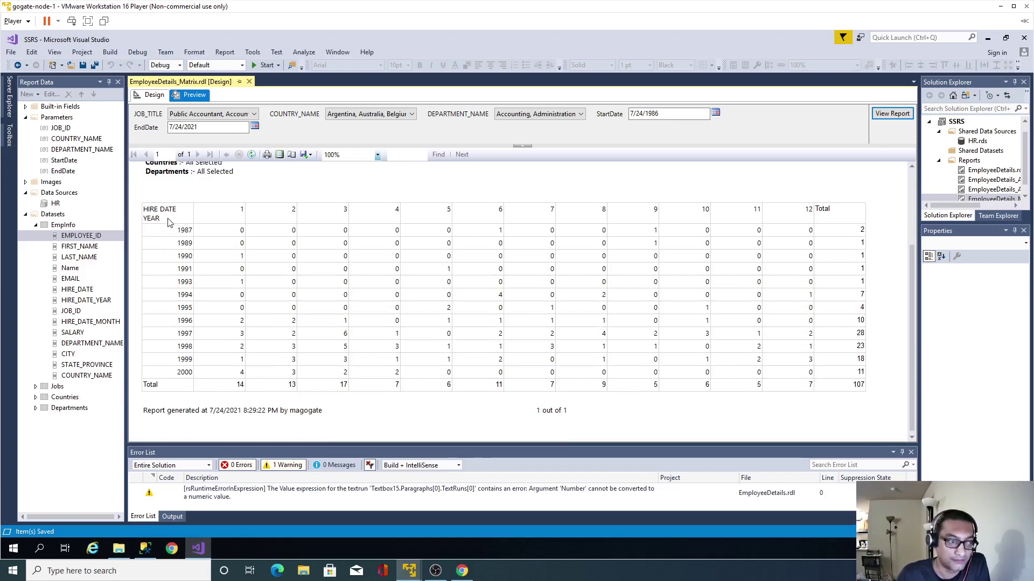
# Make the HIRE DATE YEAR header and both Total labels bold and underlined, and preview the report
pyautogui.click(153, 96)
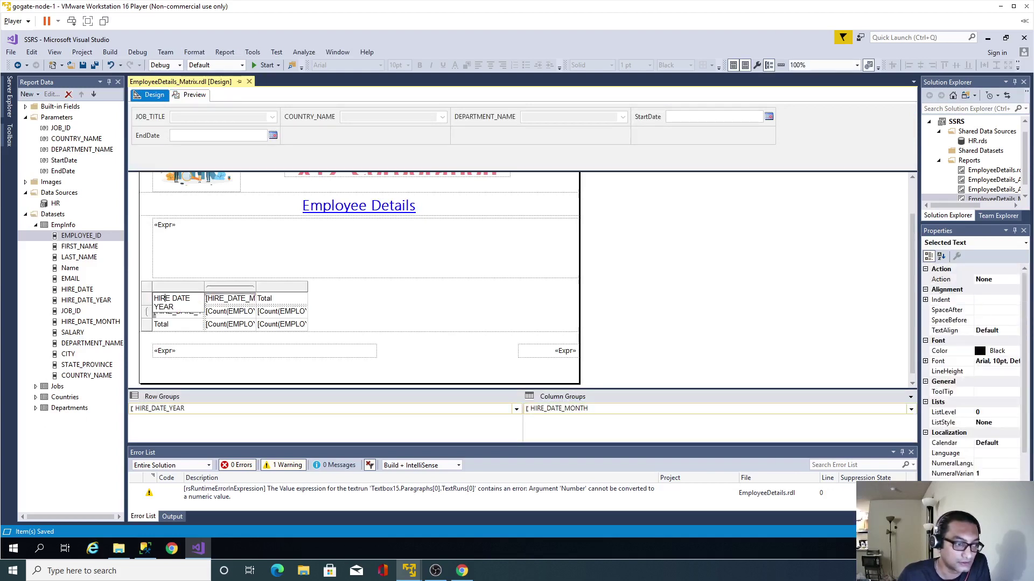
pyautogui.click(179, 302)
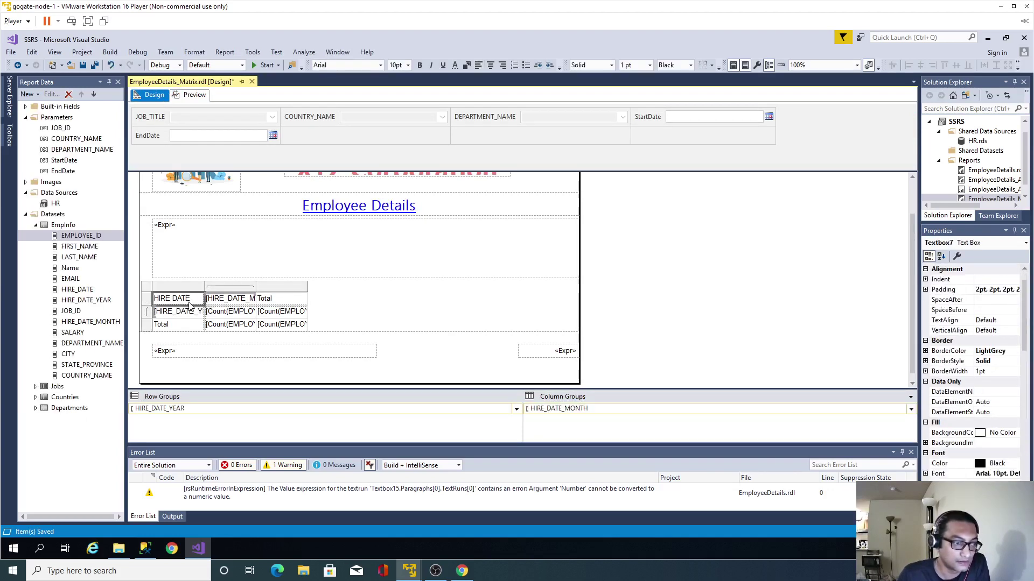
pyautogui.click(419, 66)
pyautogui.click(443, 65)
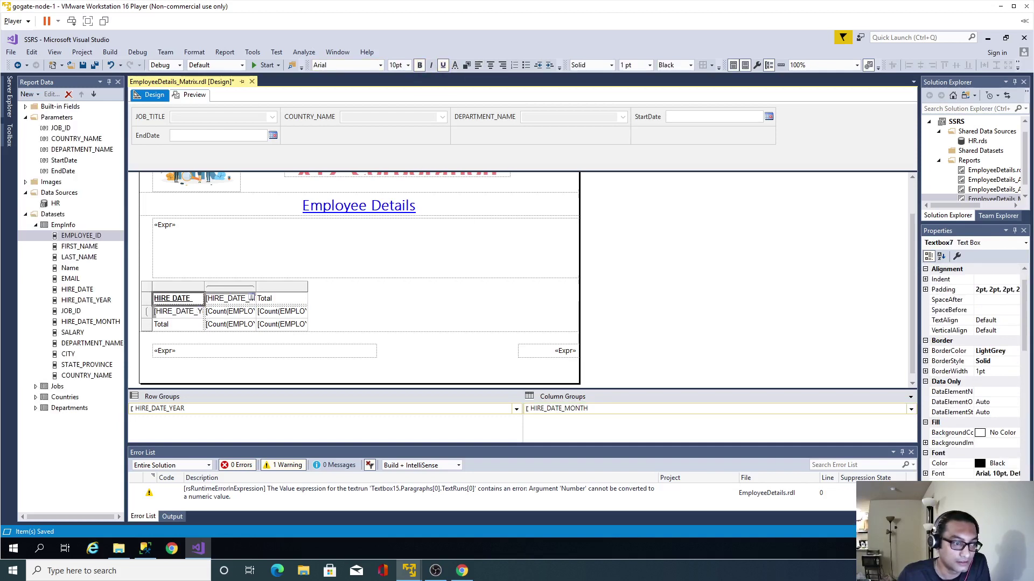
pyautogui.click(177, 327)
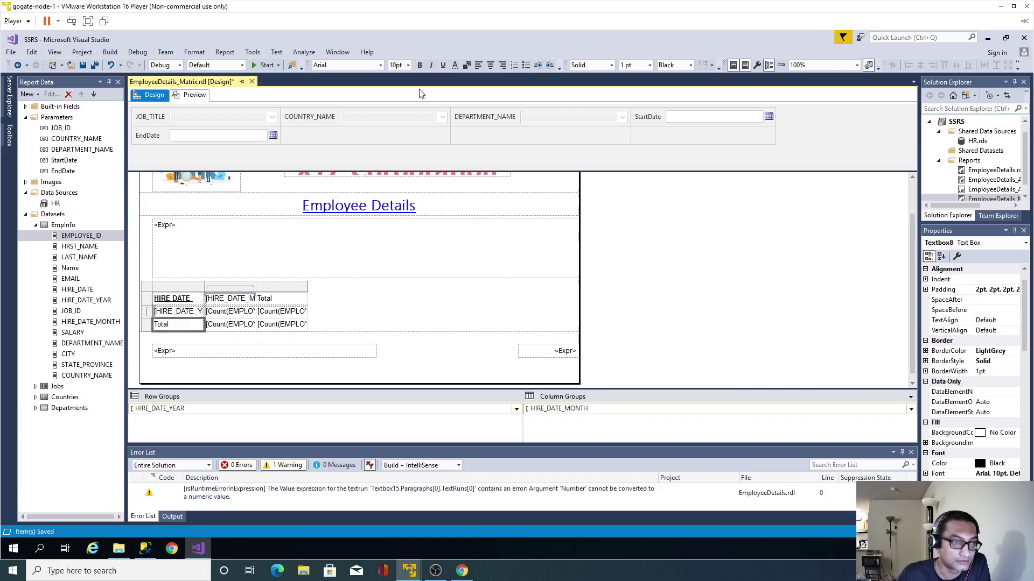
pyautogui.click(419, 65)
pyautogui.click(442, 66)
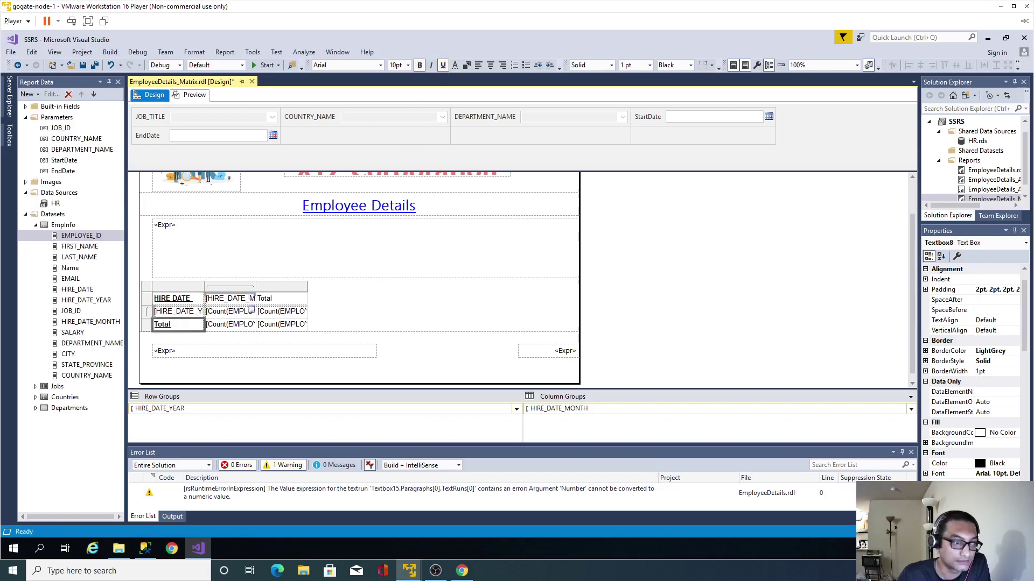
pyautogui.click(281, 298)
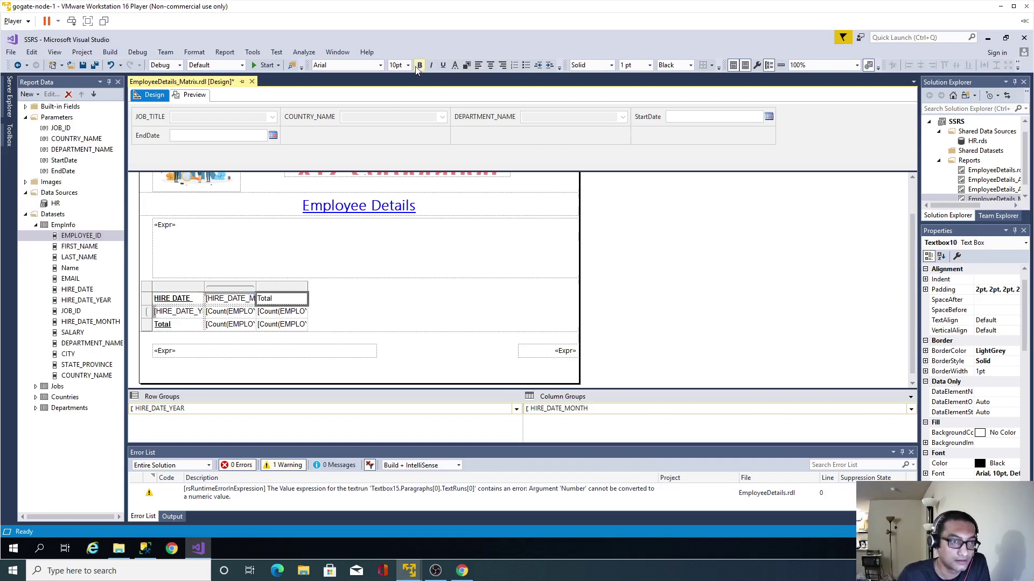
pyautogui.click(442, 66)
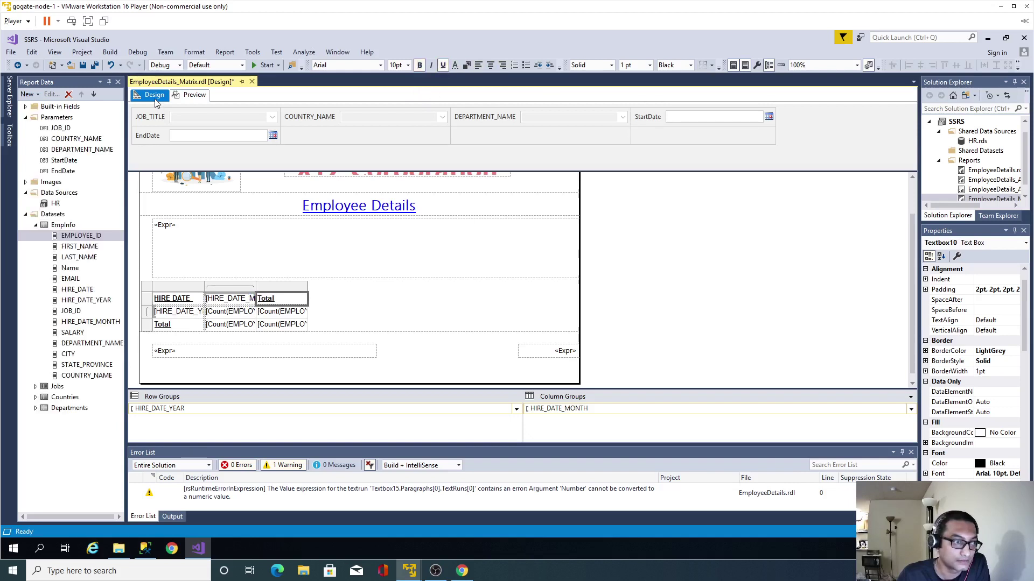
pyautogui.click(194, 95)
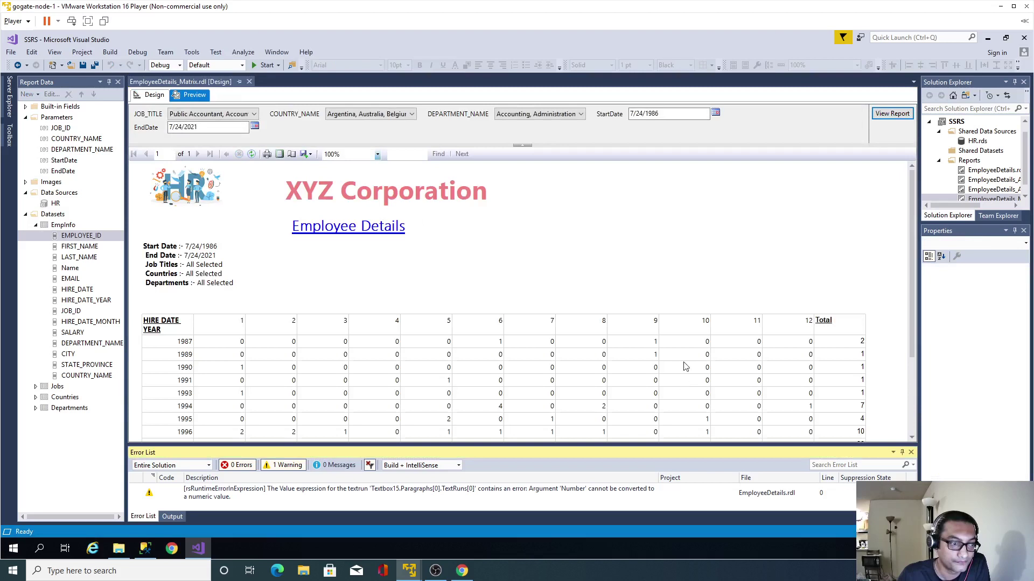
pyautogui.scroll(-3, 646, 253)
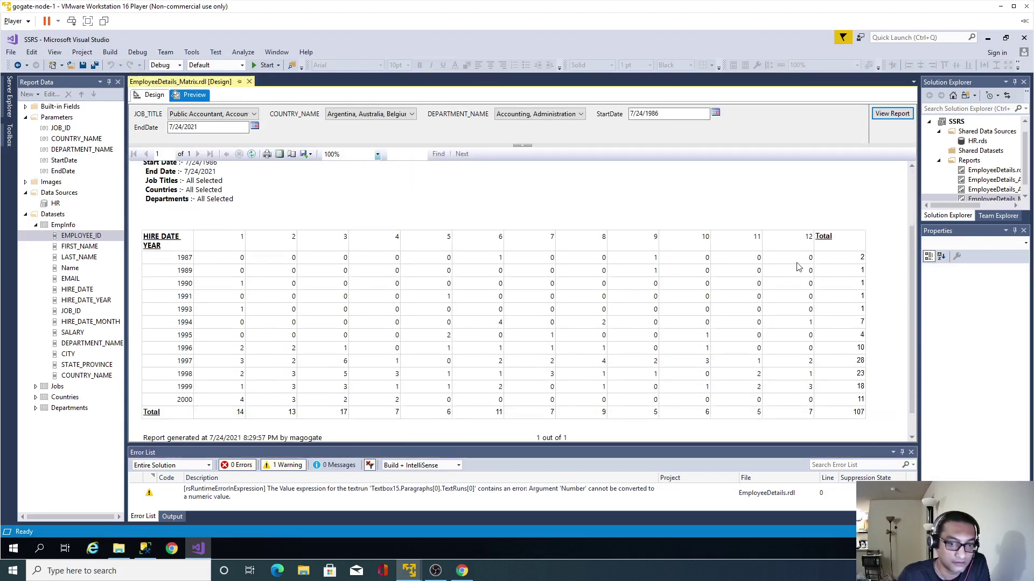
# Widen the matrix's first column until the HIRE DATE YEAR header fits on one line, and save the report
pyautogui.click(154, 95)
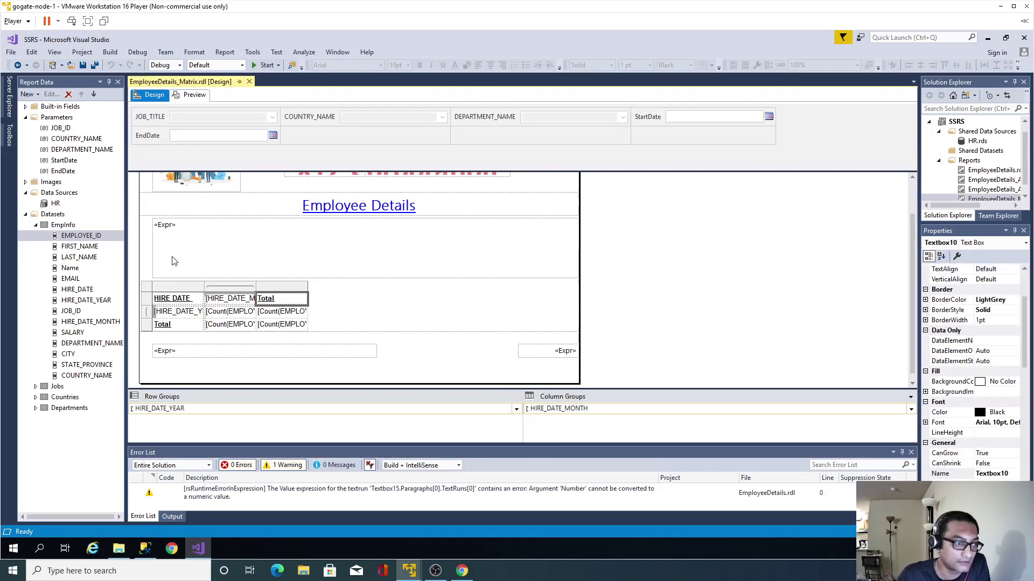
pyautogui.moveTo(197, 299); pyautogui.dragTo(212, 299)
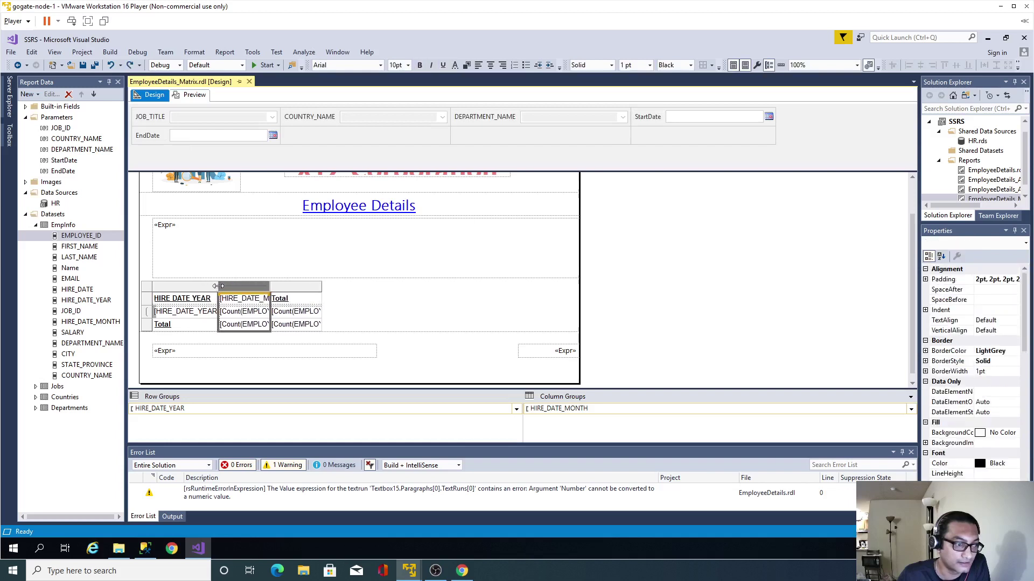
pyautogui.click(81, 66)
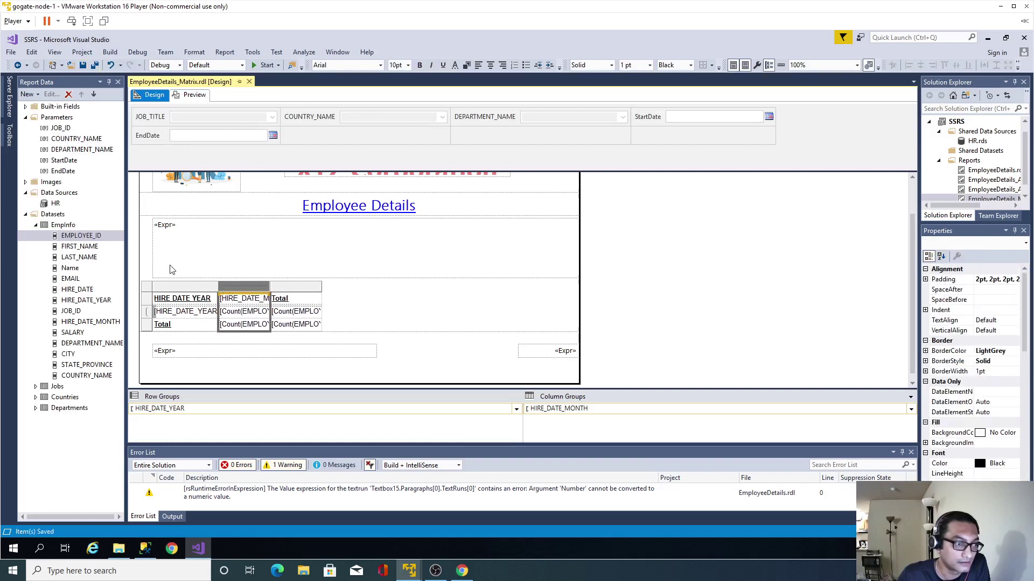
# Set the text color of the matrix's HIRE DATE YEAR header to Steel Blue from the standard color palette
pyautogui.click(160, 298)
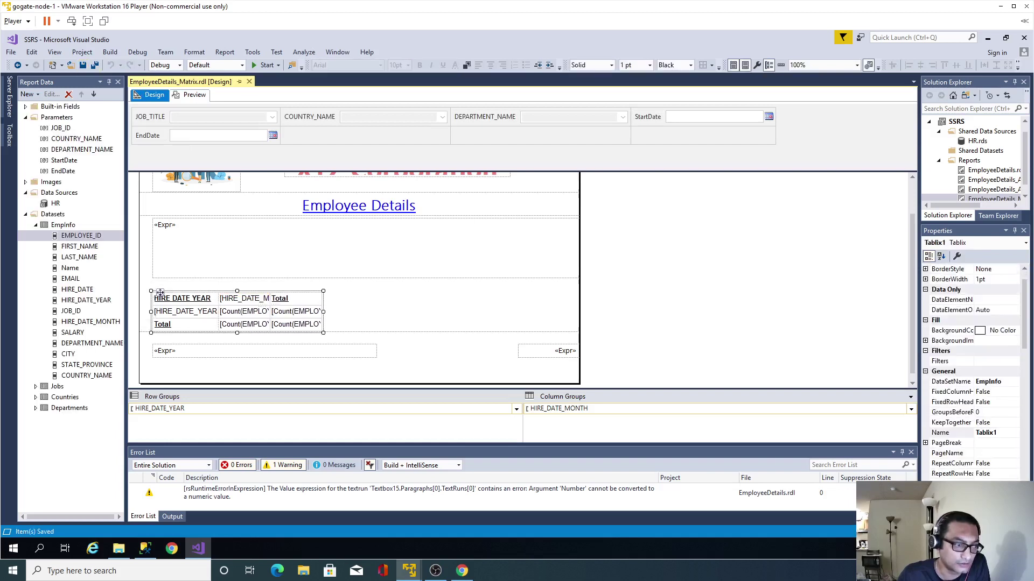
pyautogui.click(160, 299)
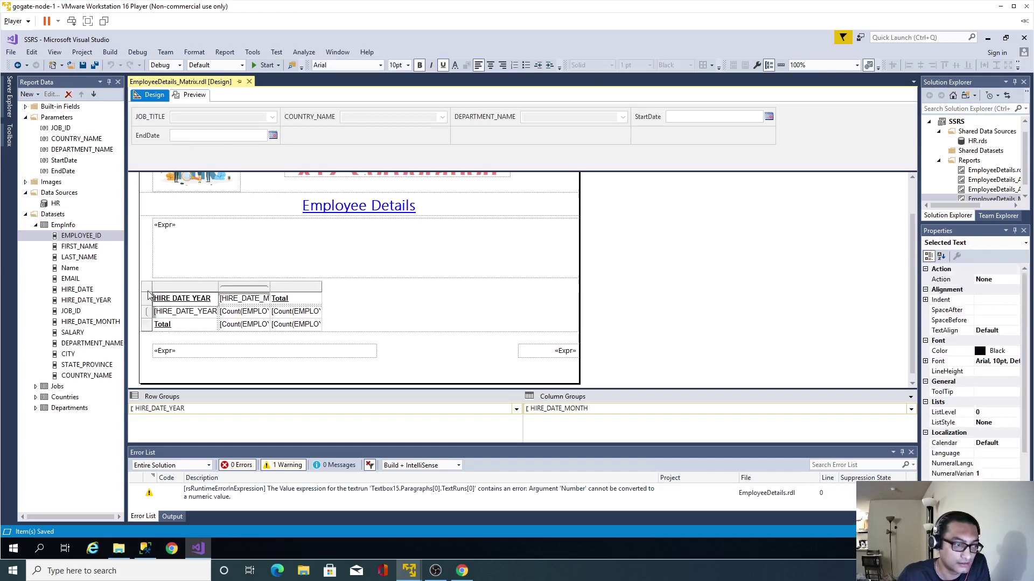
pyautogui.press('Escape')
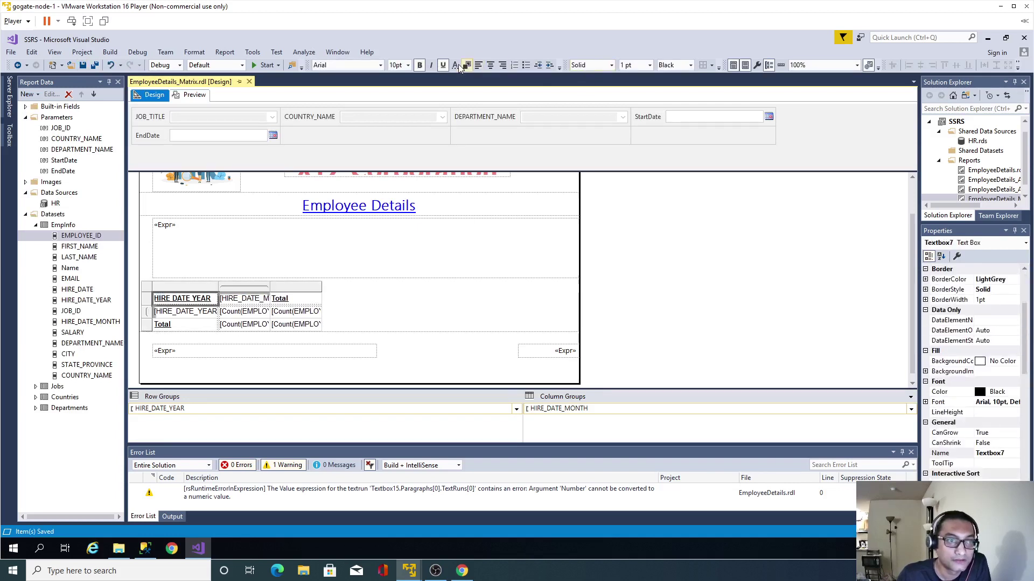
pyautogui.click(461, 65)
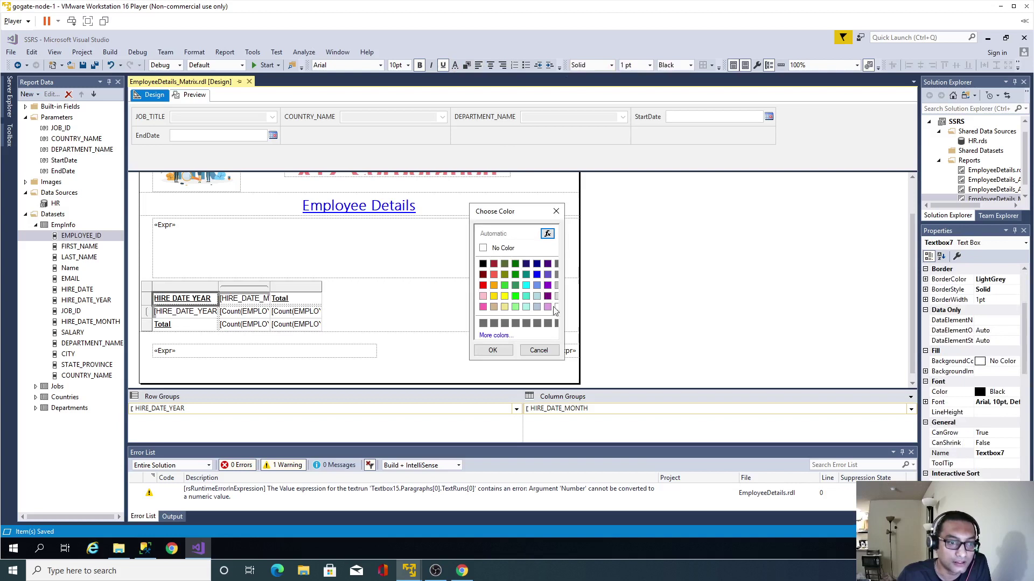
pyautogui.click(494, 336)
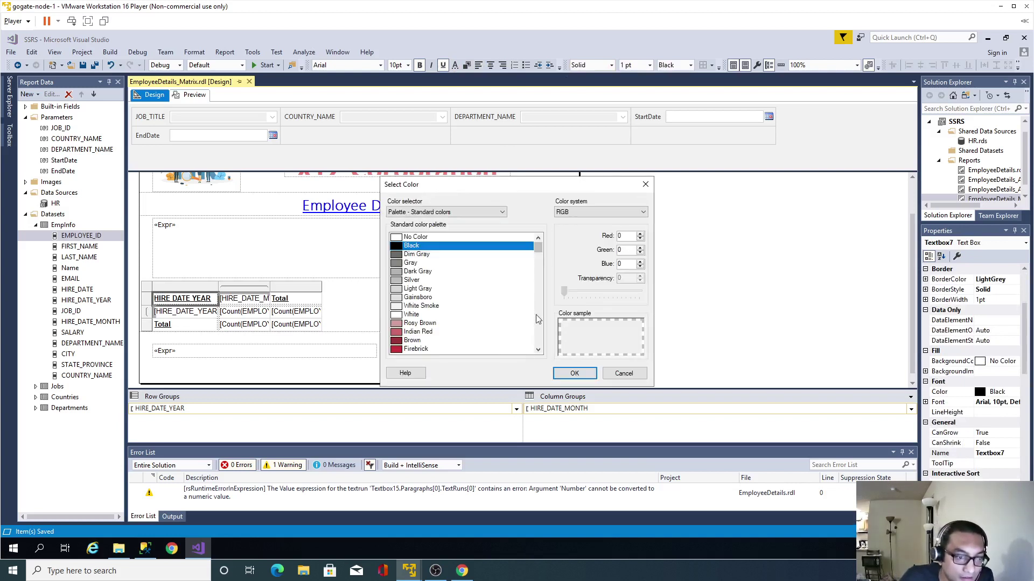
pyautogui.scroll(-5, 538, 352)
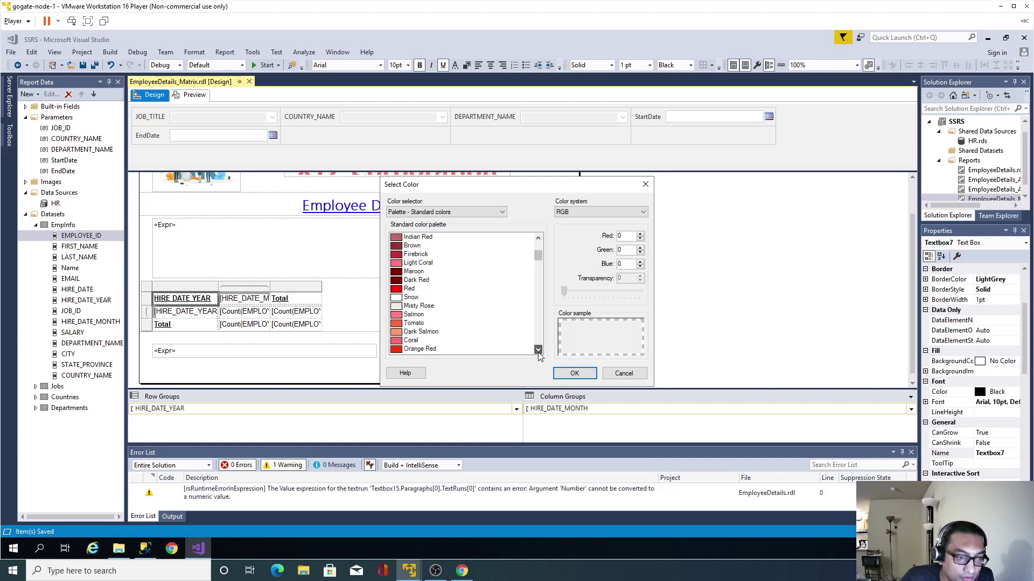
pyautogui.scroll(-10, 538, 355)
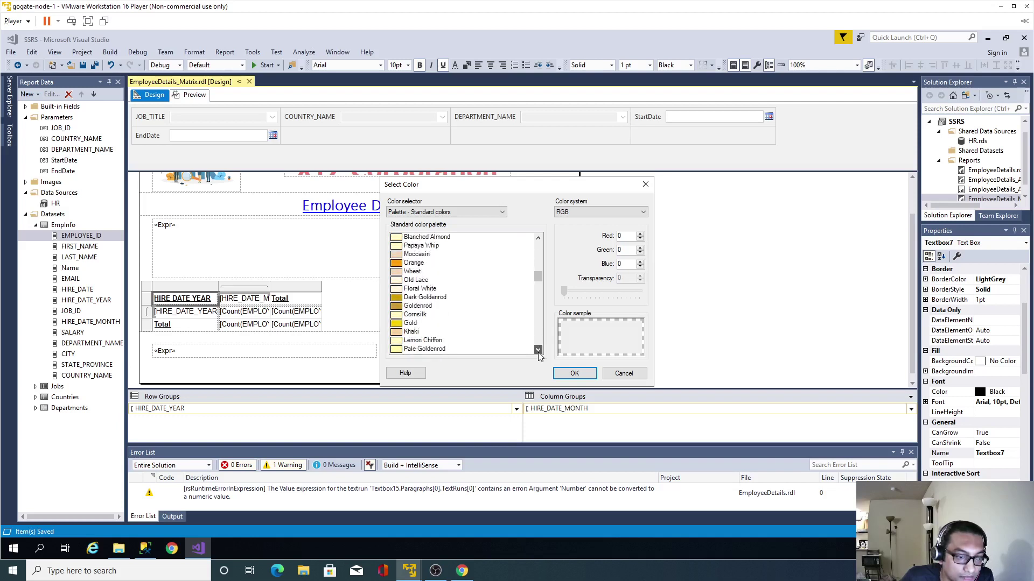
pyautogui.scroll(-10, 539, 355)
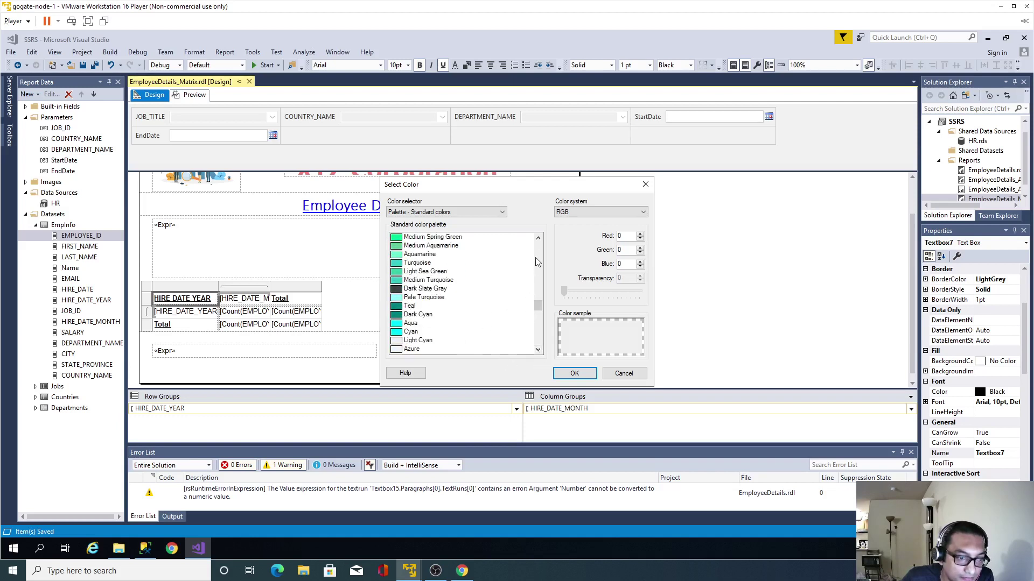
pyautogui.scroll(4, 538, 240)
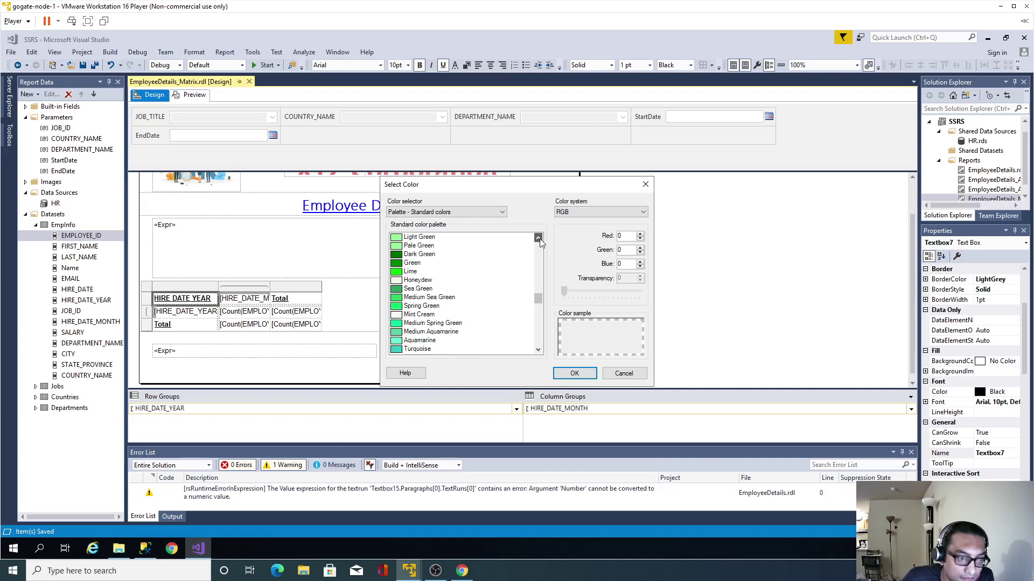
pyautogui.click(538, 350)
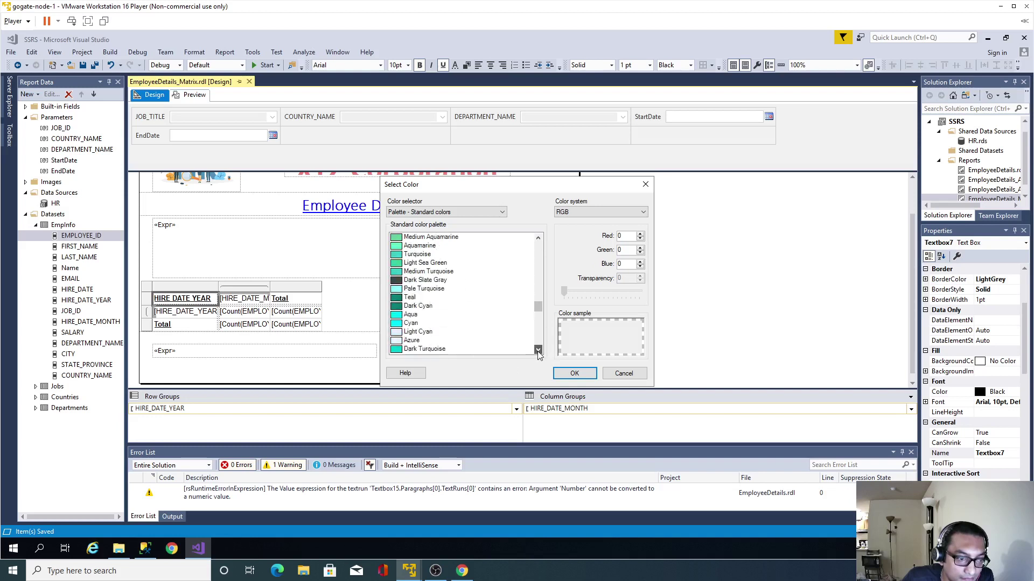
pyautogui.click(538, 350)
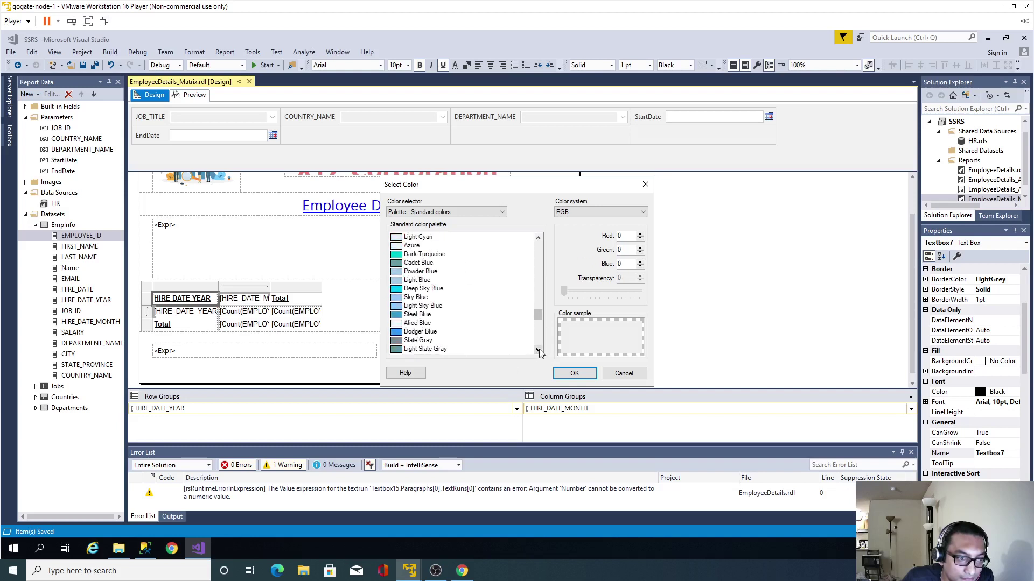
pyautogui.click(419, 316)
pyautogui.click(574, 373)
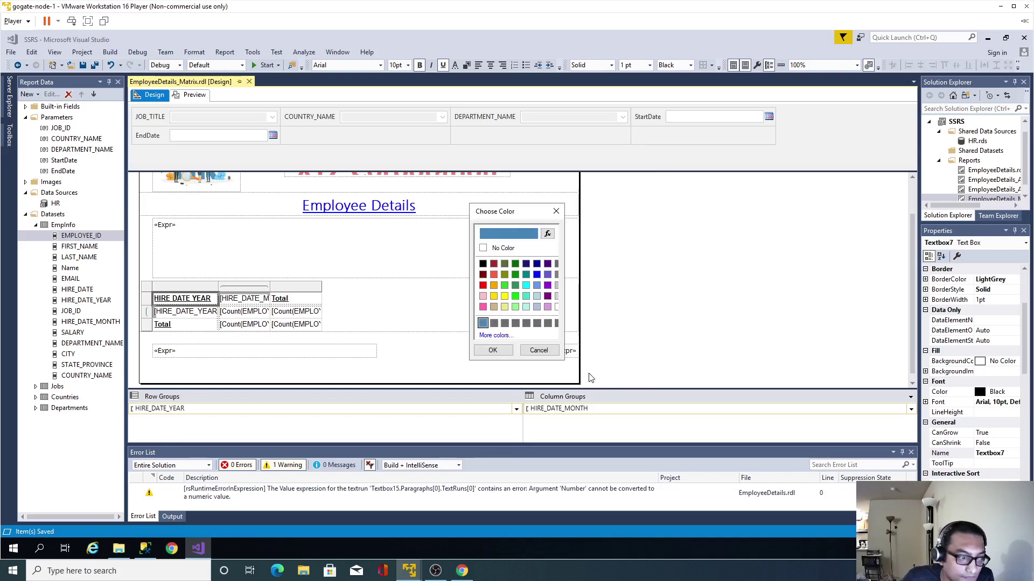
pyautogui.click(492, 350)
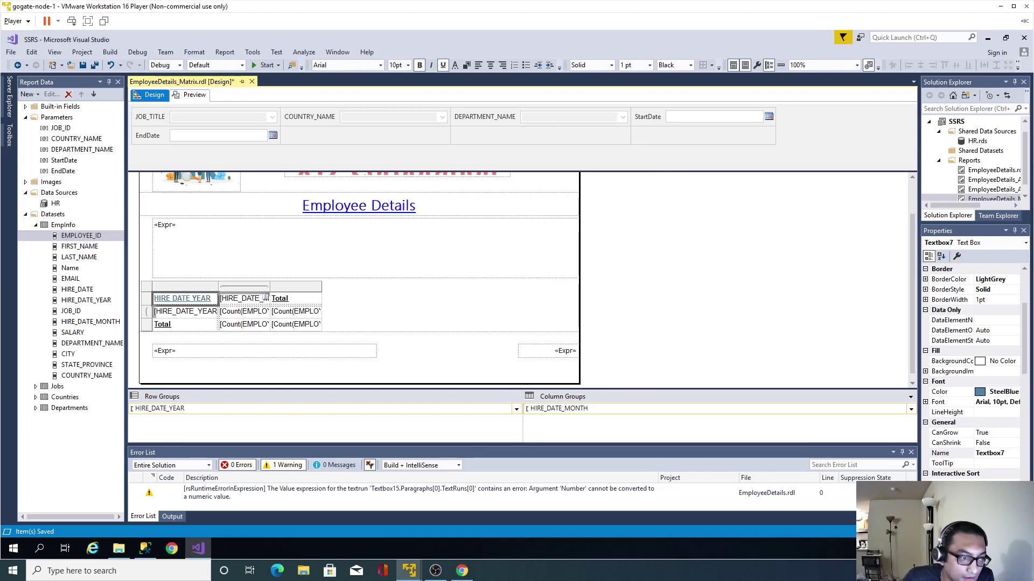
# Make the HIRE_DATE_MONTH column header in the matrix bold and underlined
pyautogui.doubleClick(245, 299)
pyautogui.click(276, 308)
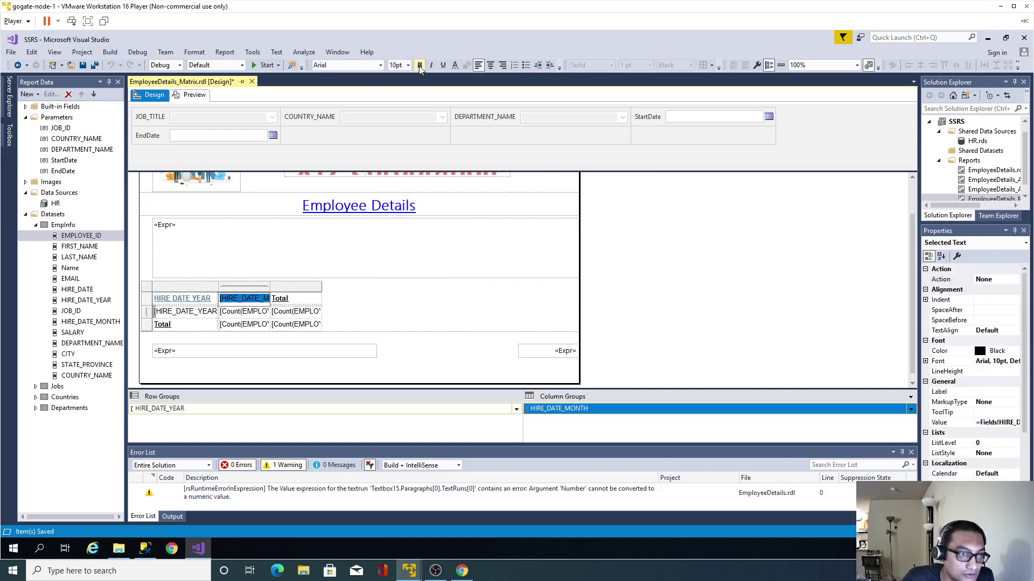
pyautogui.click(676, 277)
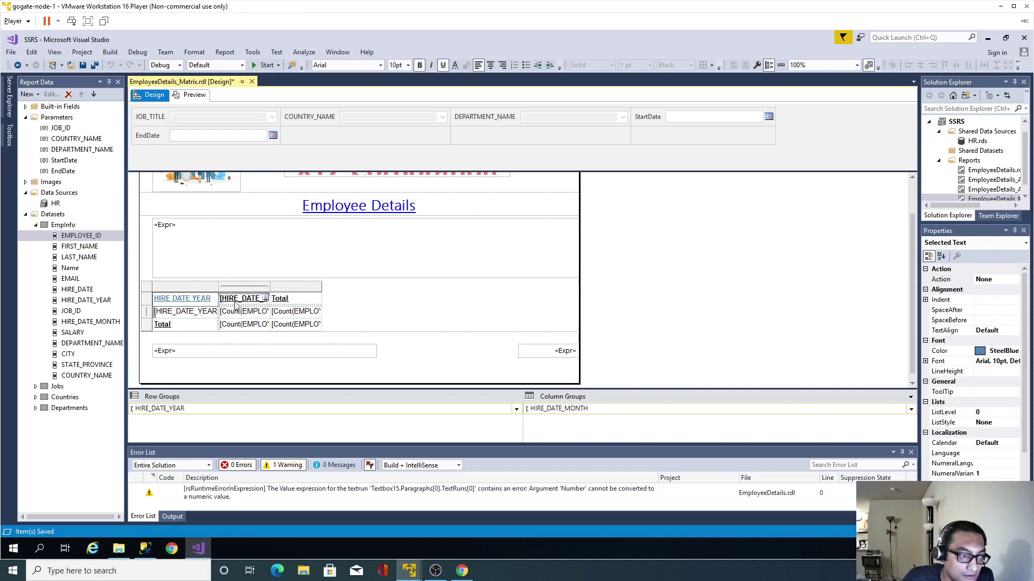
pyautogui.click(236, 298)
# Give the HIRE DATE YEAR header cell a Steel Blue background and white text
pyautogui.click(167, 300)
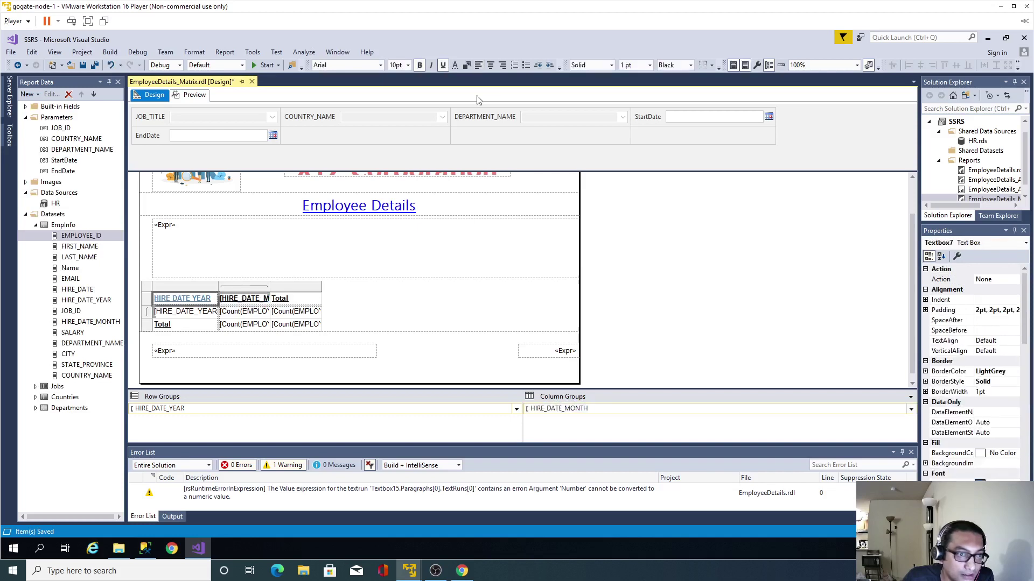
pyautogui.click(467, 66)
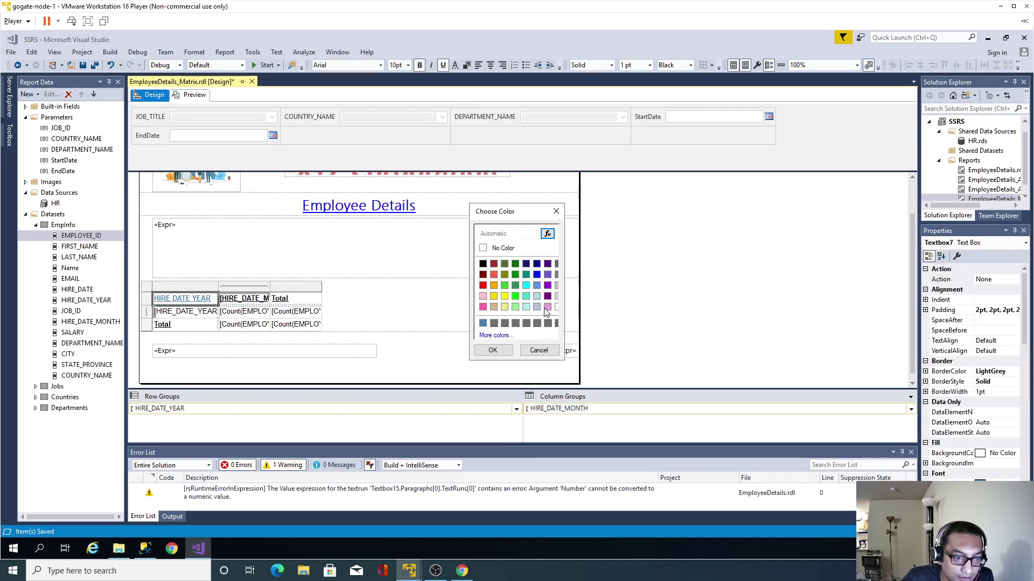
pyautogui.click(496, 336)
pyautogui.moveTo(538, 249); pyautogui.dragTo(531, 315)
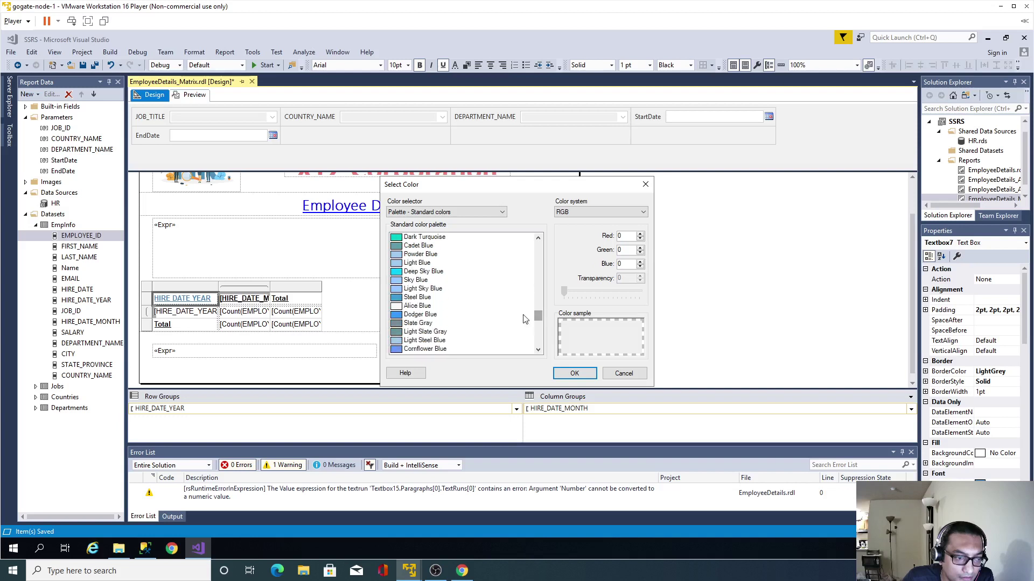
pyautogui.click(421, 298)
pyautogui.click(572, 373)
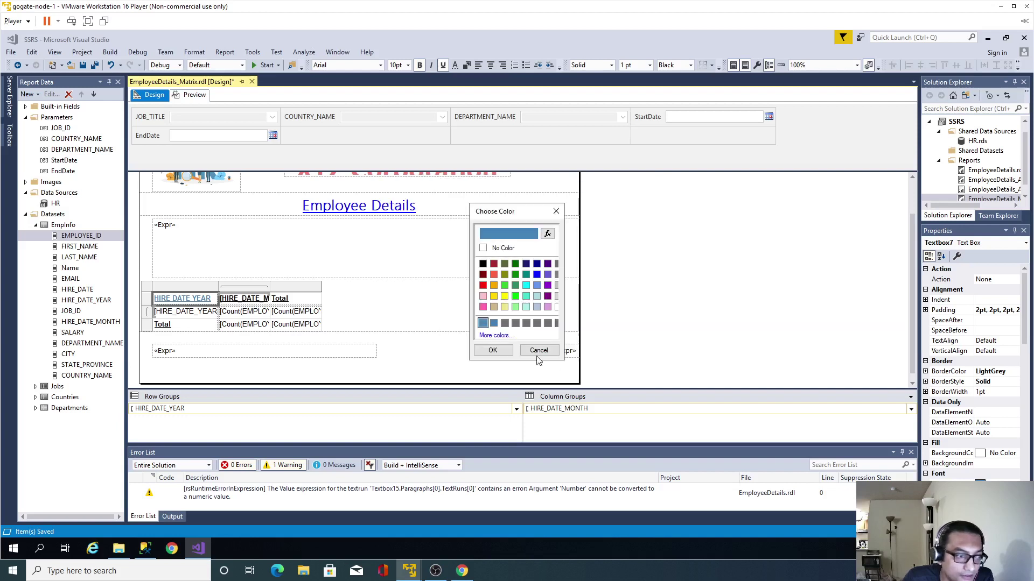
pyautogui.click(493, 350)
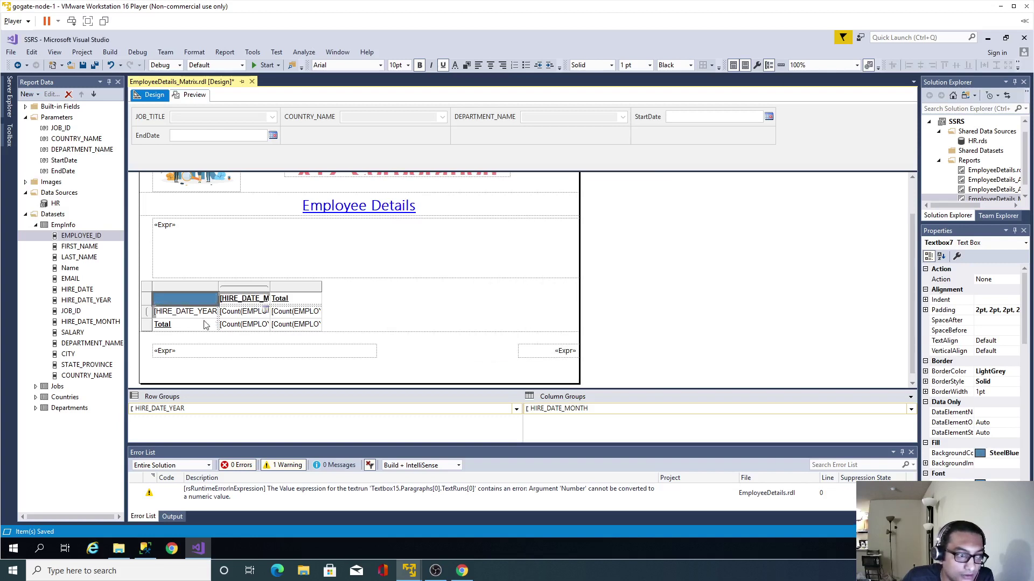
pyautogui.click(455, 66)
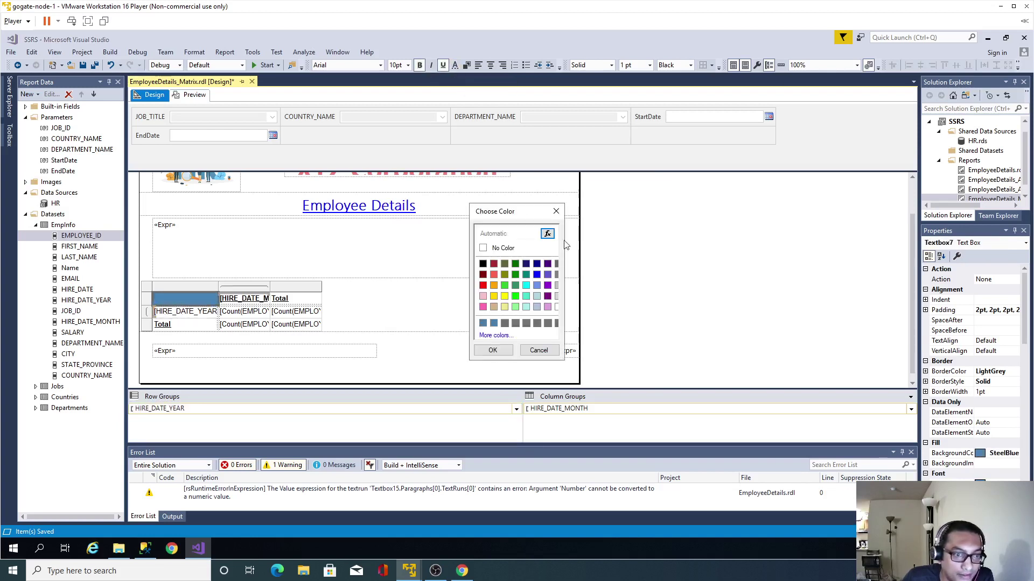
pyautogui.click(483, 249)
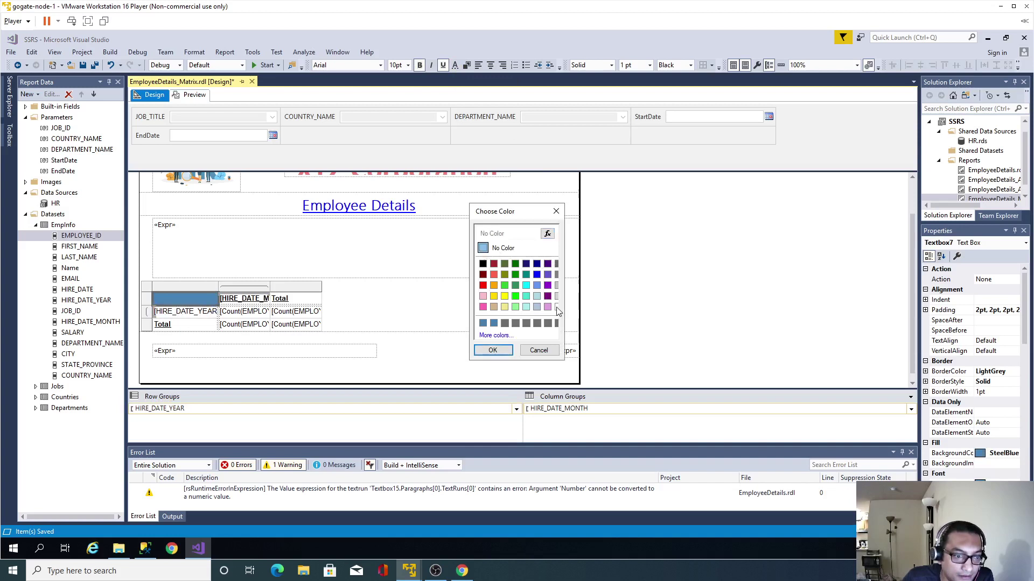
pyautogui.click(493, 350)
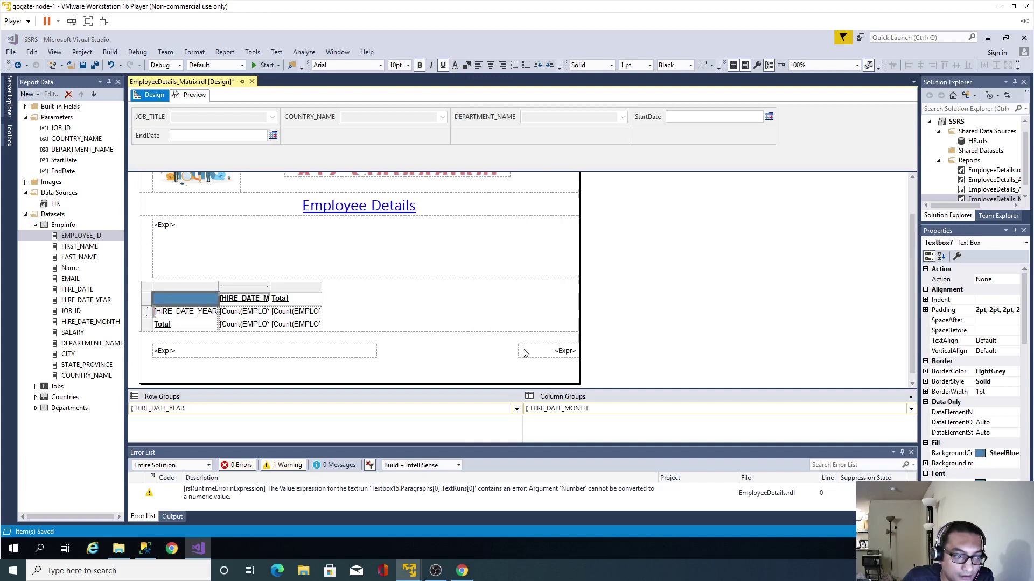
# Set the text color of the HIRE_DATE_MONTH column header to white
pyautogui.doubleClick(241, 302)
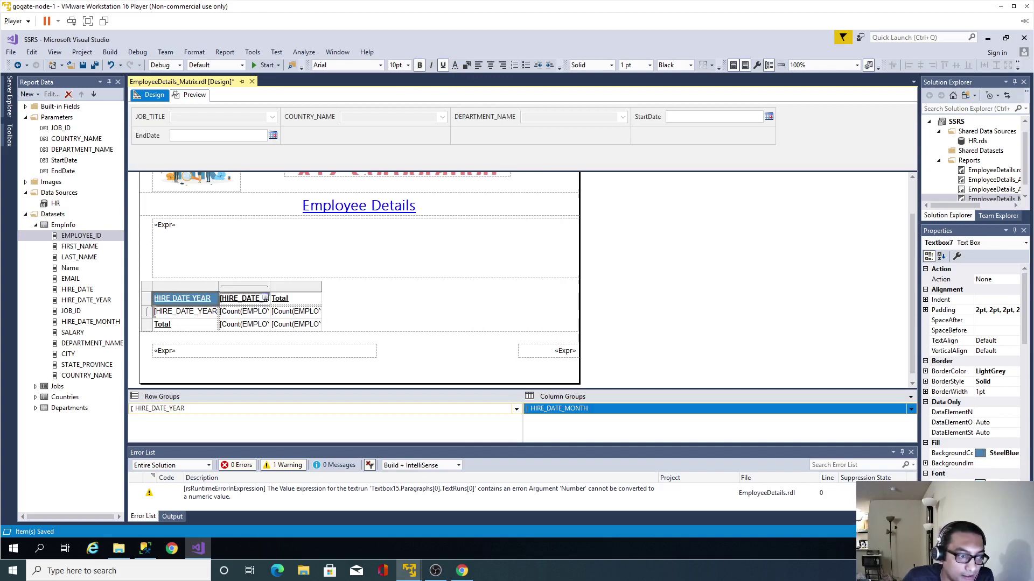
pyautogui.click(456, 67)
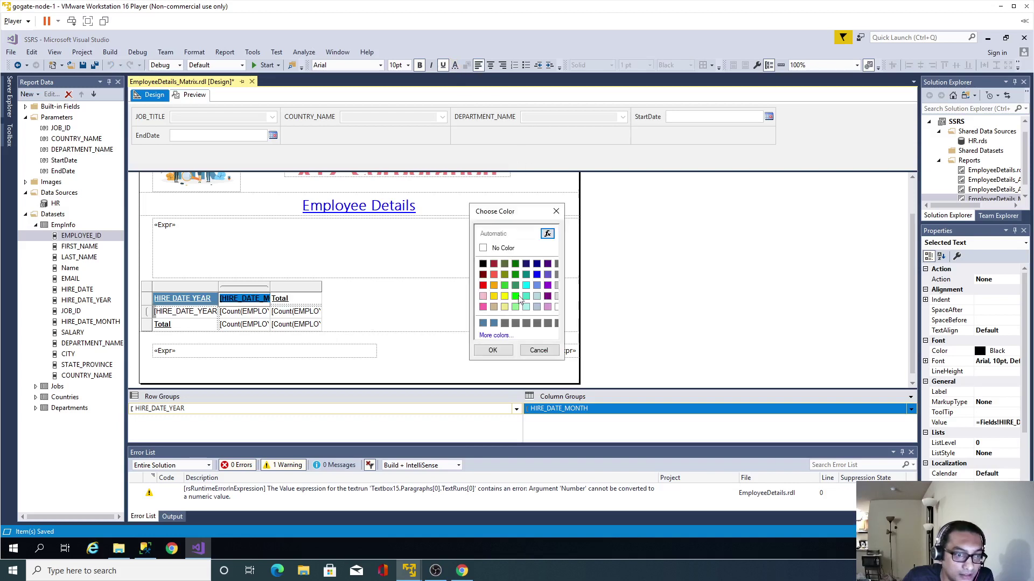
pyautogui.click(556, 308)
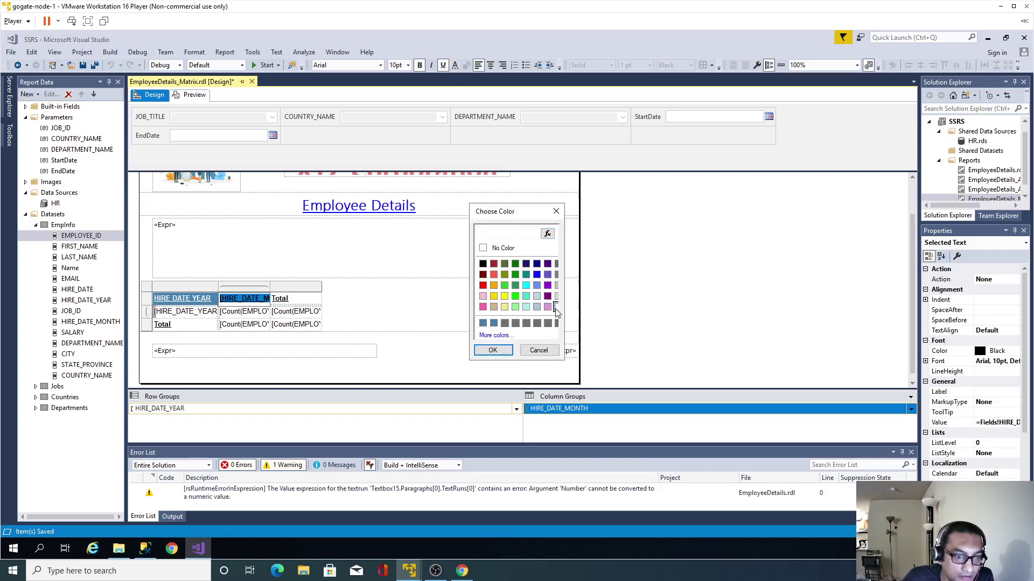
pyautogui.click(492, 350)
pyautogui.click(379, 338)
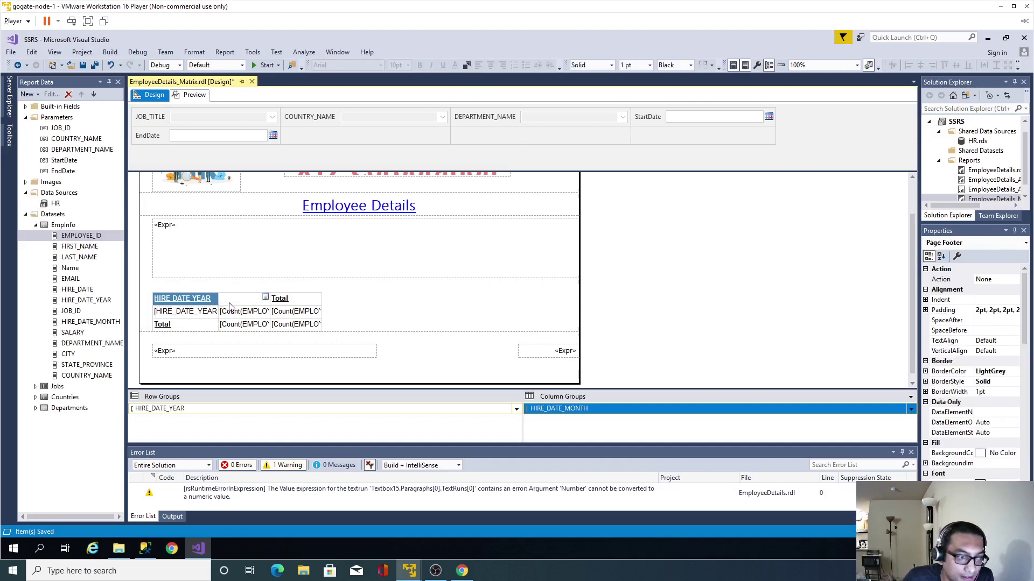
# Fill the background of the HIRE_DATE_MONTH header cell with blue
pyautogui.click(243, 299)
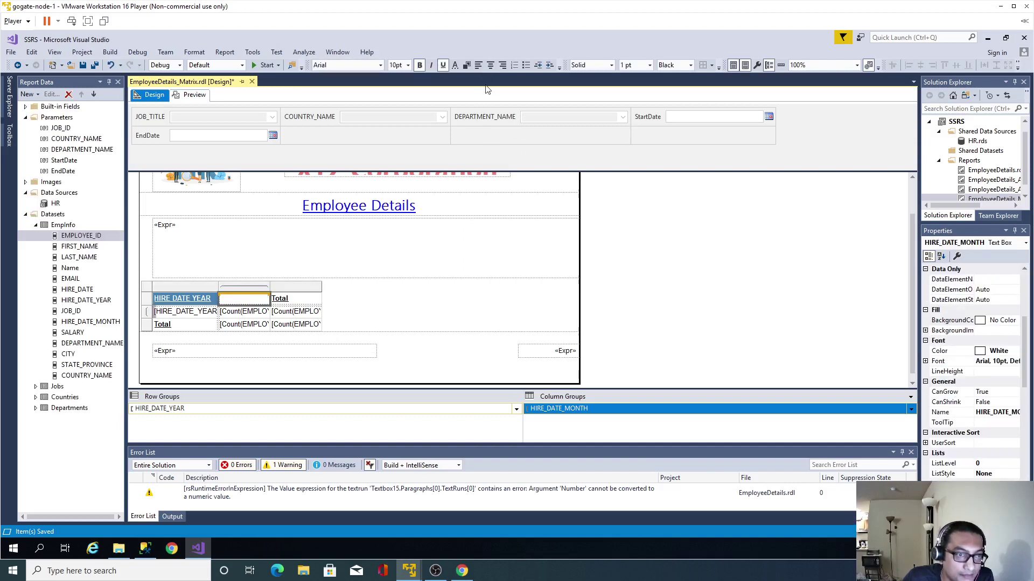
pyautogui.click(467, 65)
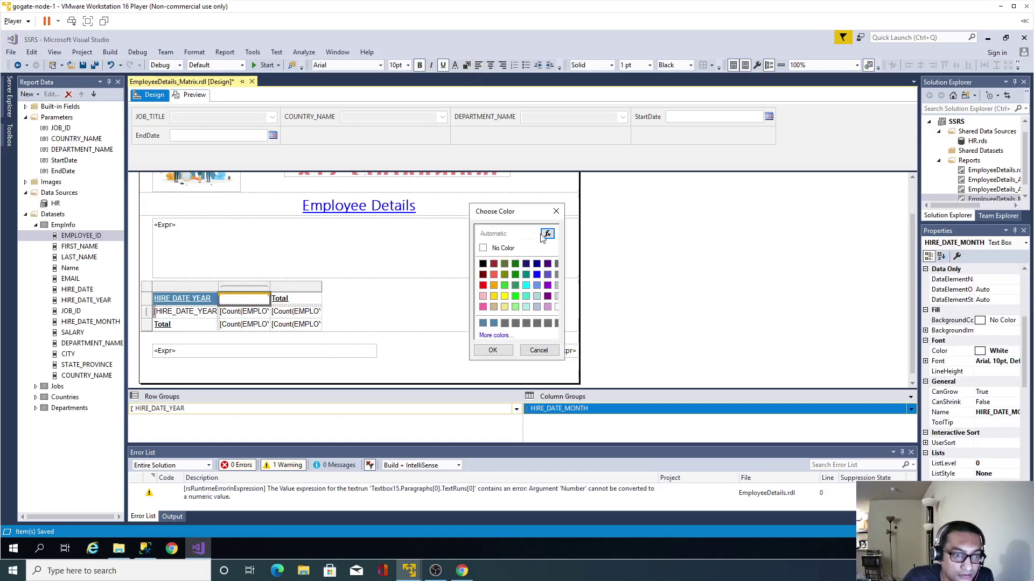
pyautogui.click(537, 277)
pyautogui.click(493, 350)
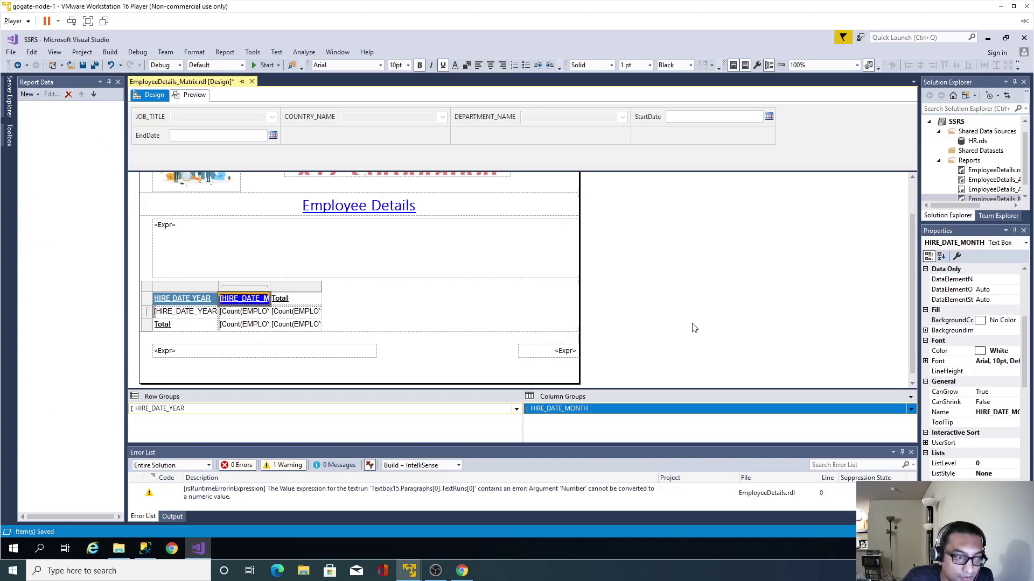
pyautogui.click(456, 316)
# Give the Total column header cell white text and a Steel Blue background
pyautogui.click(305, 305)
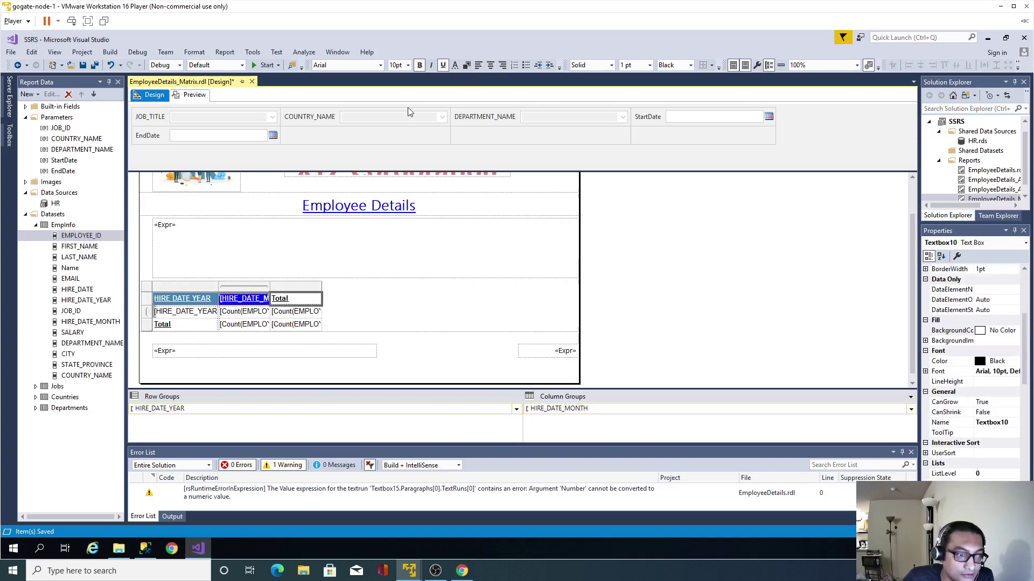
pyautogui.click(556, 308)
pyautogui.click(493, 350)
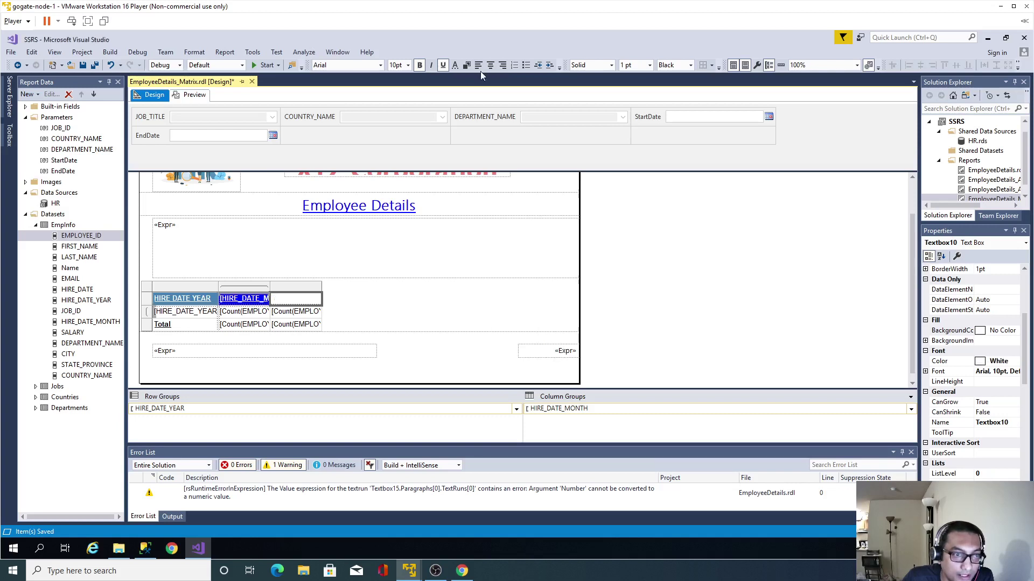
pyautogui.click(467, 66)
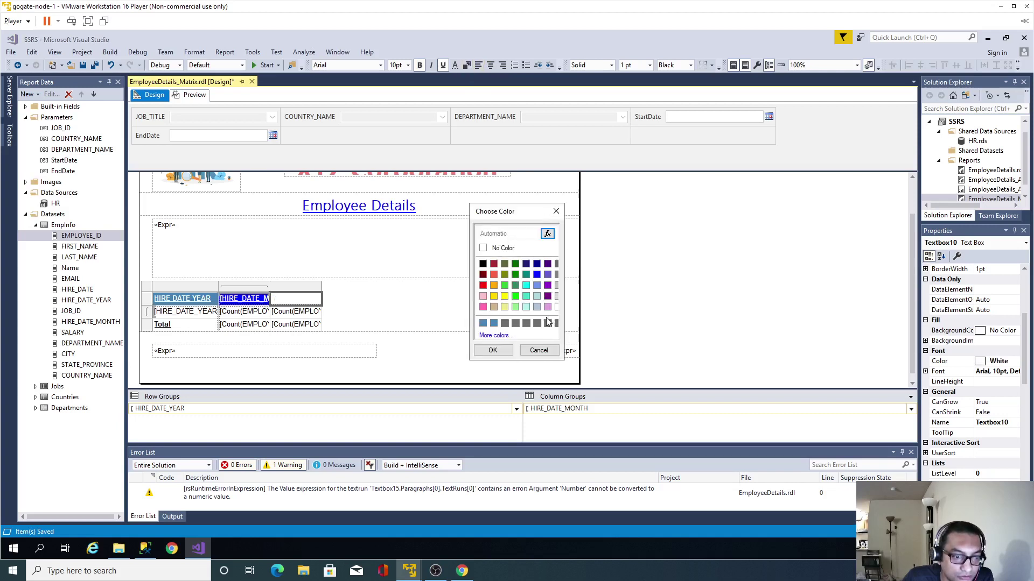
pyautogui.click(494, 323)
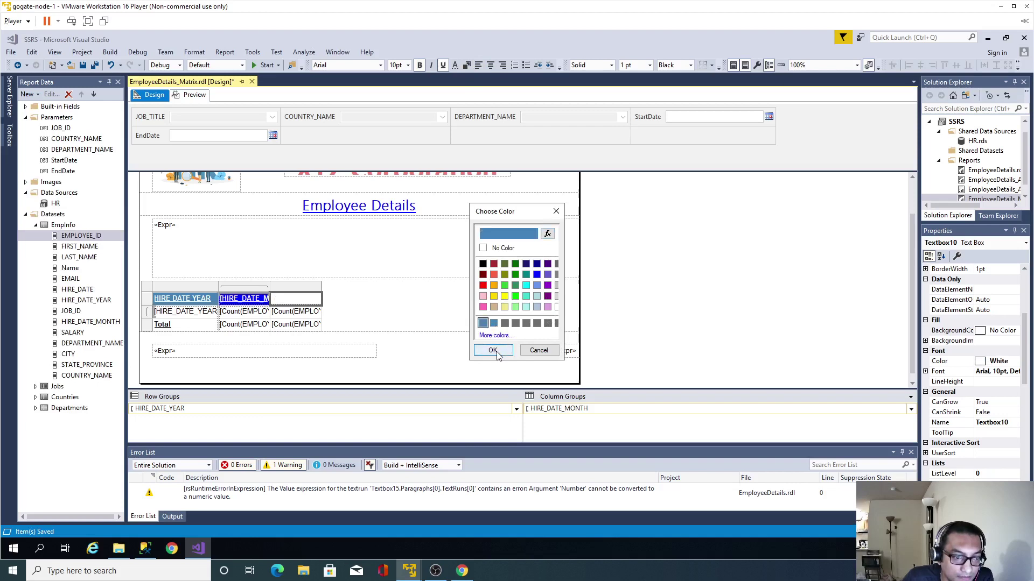
pyautogui.click(493, 350)
# Give the Total row label cell a Steel Blue background and white text
pyautogui.click(210, 323)
pyautogui.click(466, 65)
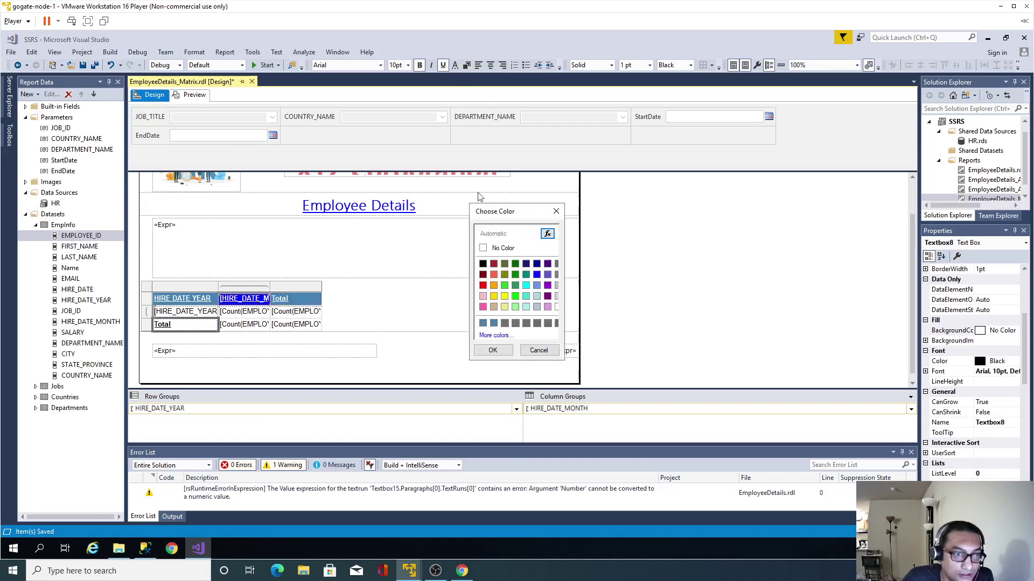
pyautogui.click(483, 323)
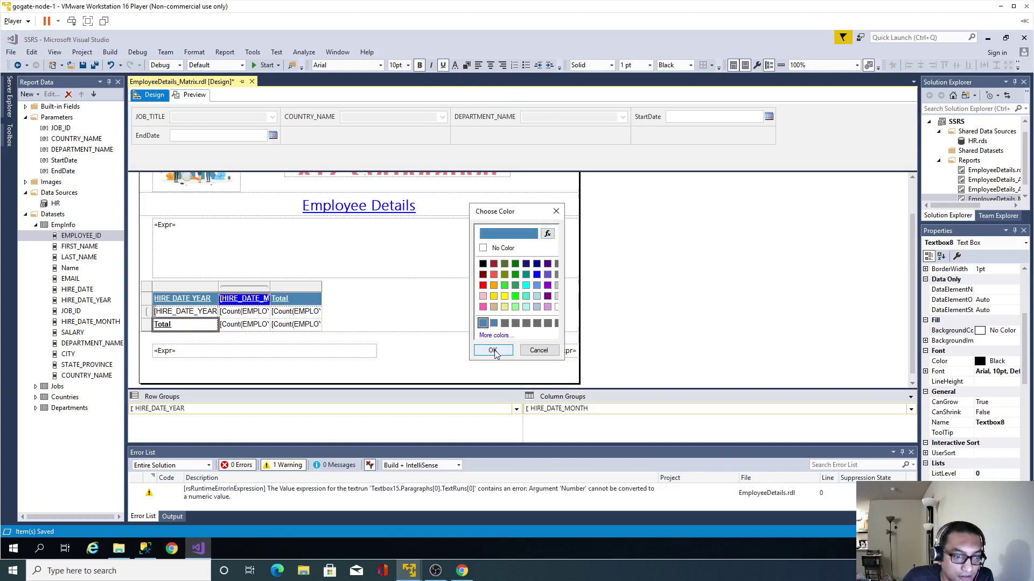
pyautogui.click(493, 350)
pyautogui.click(453, 66)
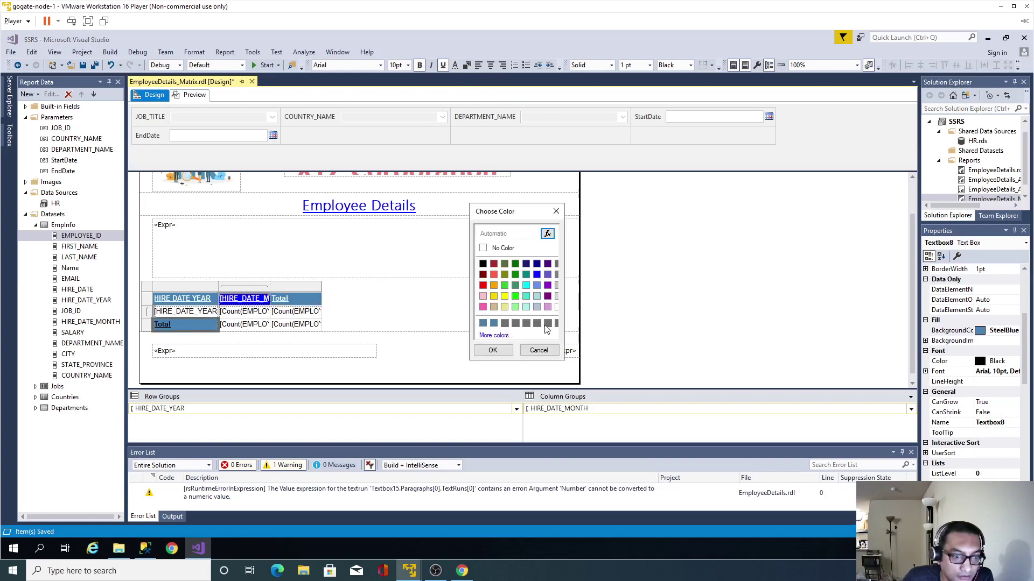
pyautogui.click(556, 308)
pyautogui.click(493, 350)
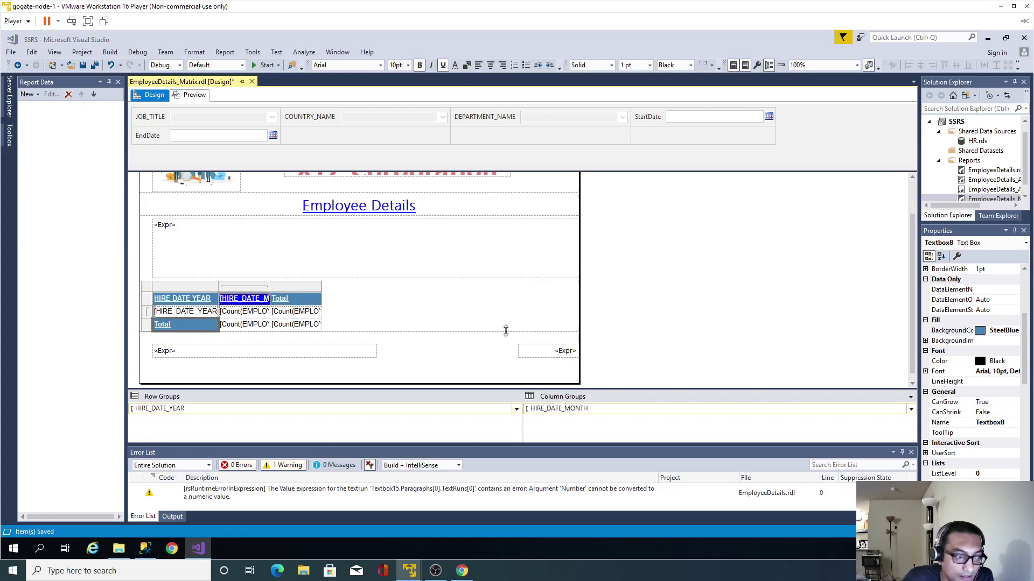
# Save the report and preview the styled matrix down to its Total row
pyautogui.click(82, 65)
pyautogui.click(193, 94)
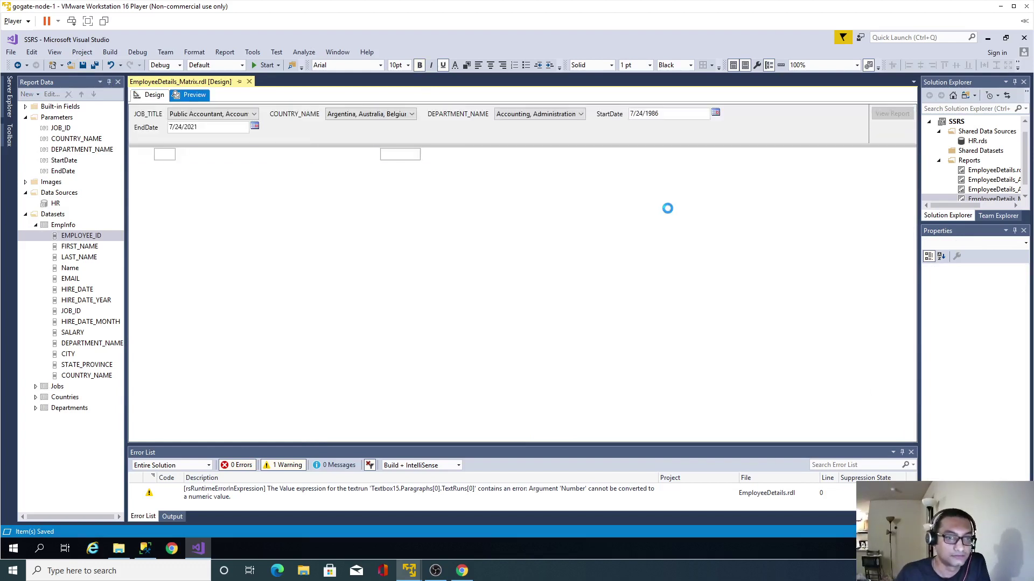
pyautogui.click(666, 264)
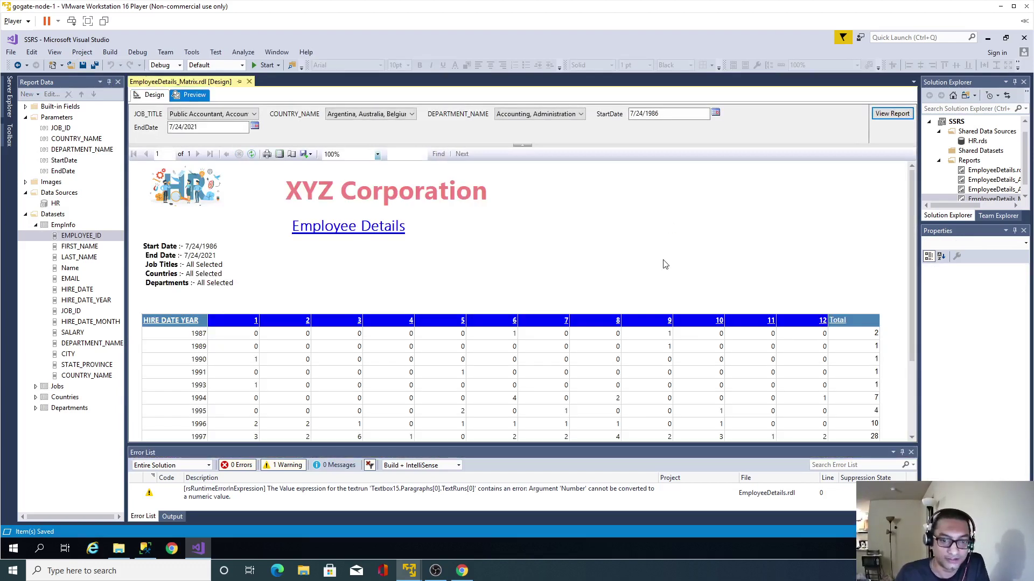
pyautogui.scroll(-3, 666, 263)
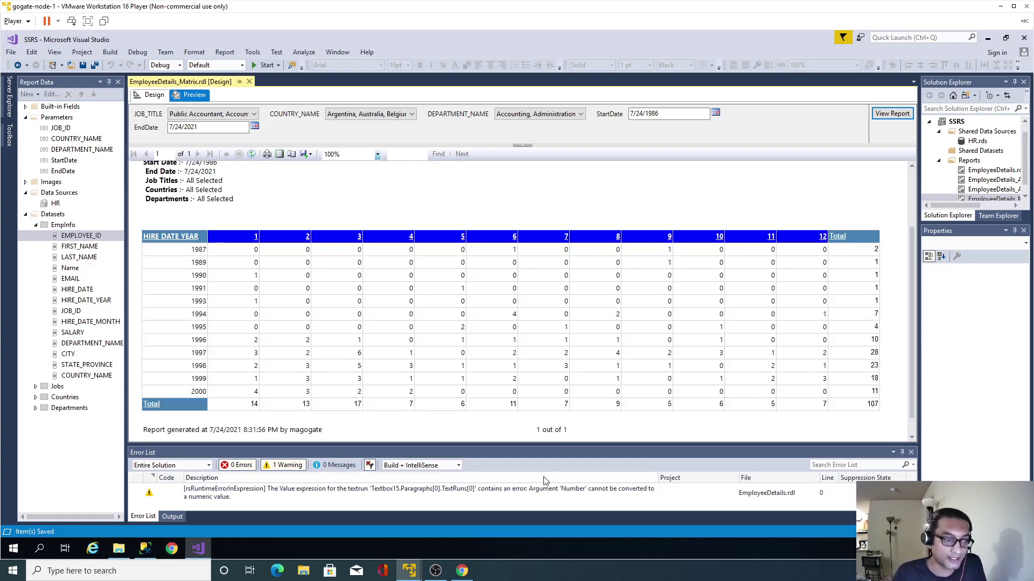
# Switch to Chrome to review the documentation on adding a parent or child group to a matrix, and return to the report in the virtual machine
pyautogui.click(461, 573)
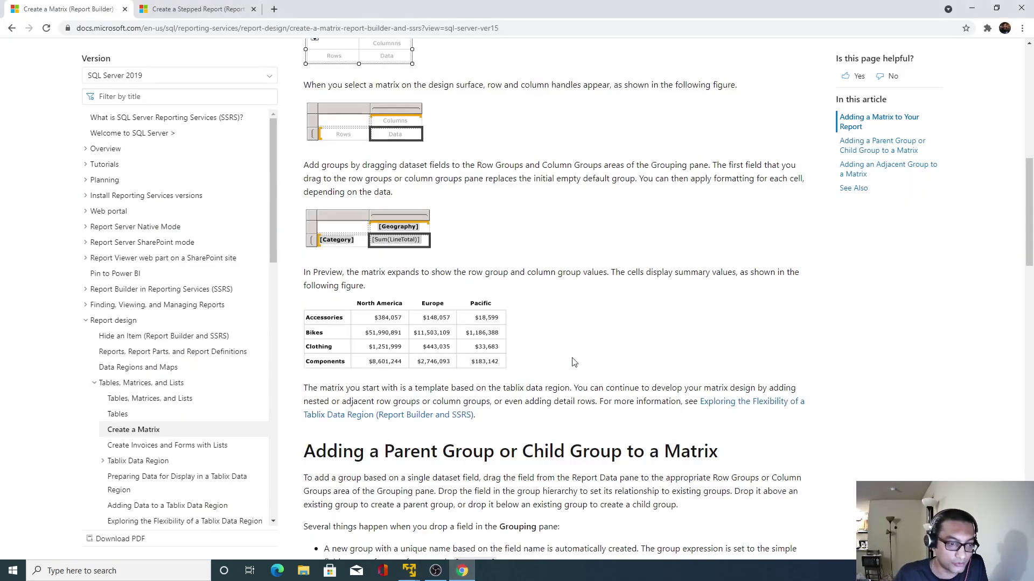
pyautogui.scroll(-8, 582, 360)
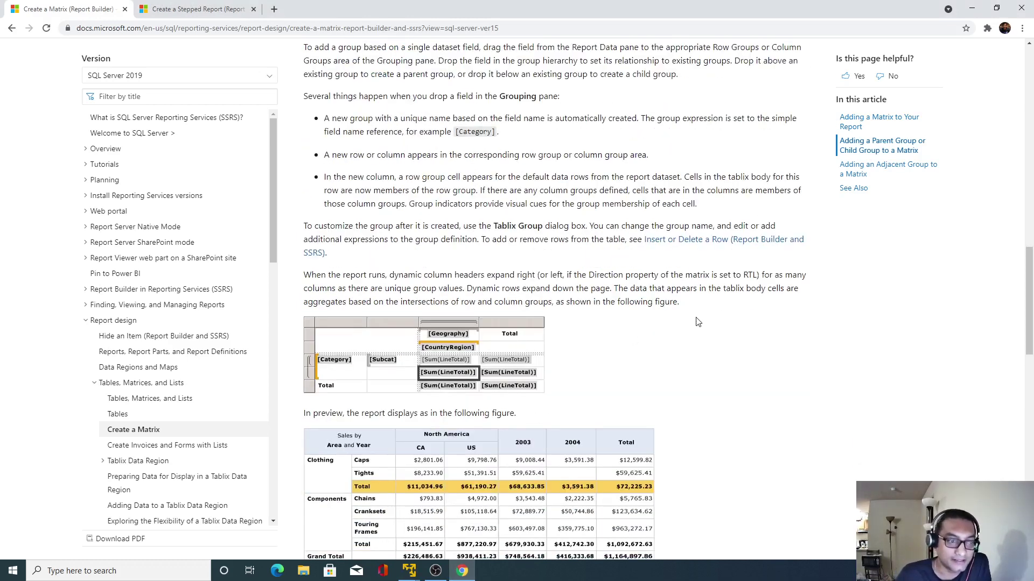
pyautogui.scroll(3, 674, 328)
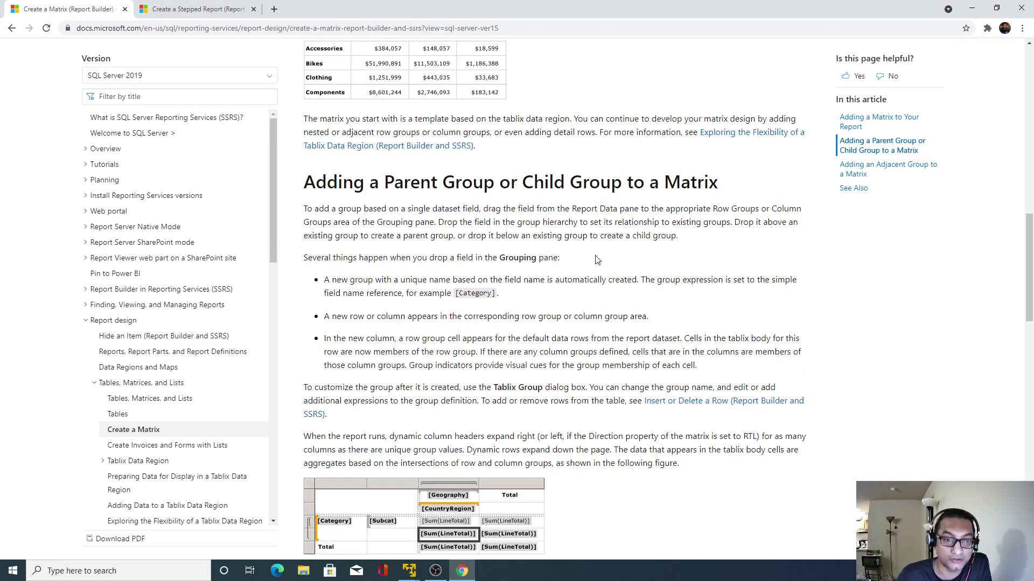
pyautogui.scroll(-2, 597, 260)
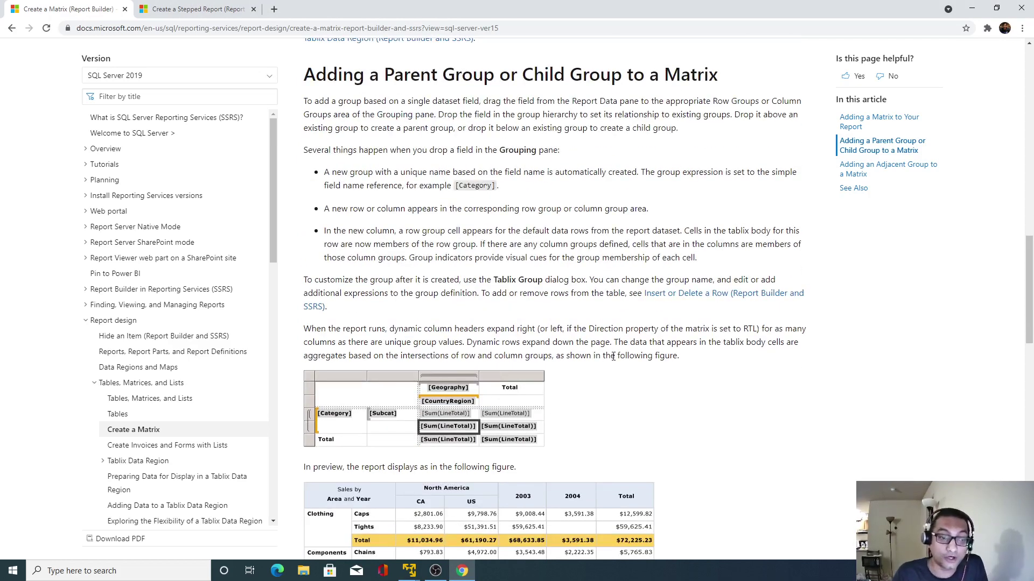
pyautogui.moveTo(415, 575)
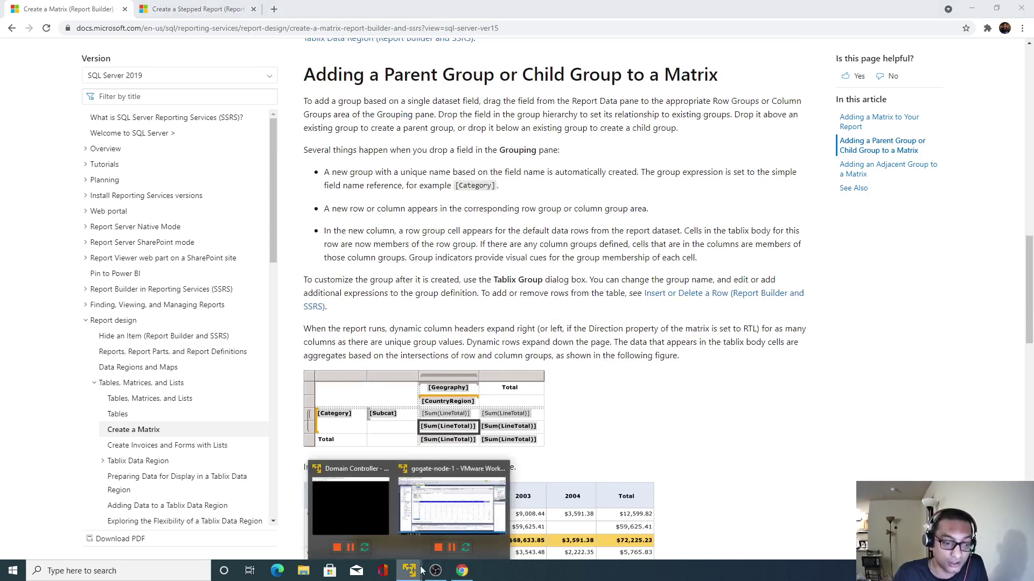
pyautogui.click(489, 515)
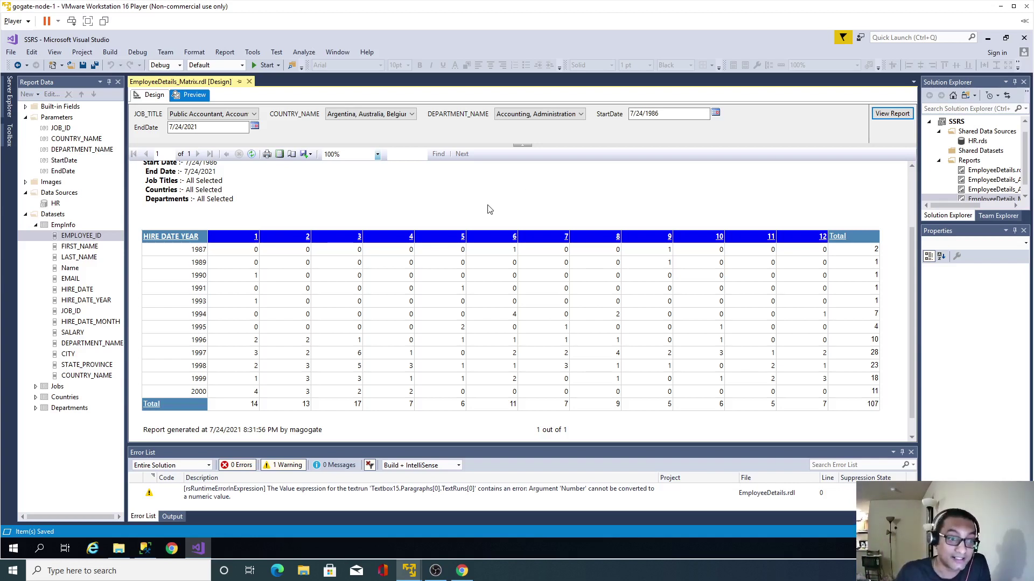
# Return to the report design, narrow the HIRE_DATE_MONTH column by about 40 percent, and save the report
pyautogui.click(154, 95)
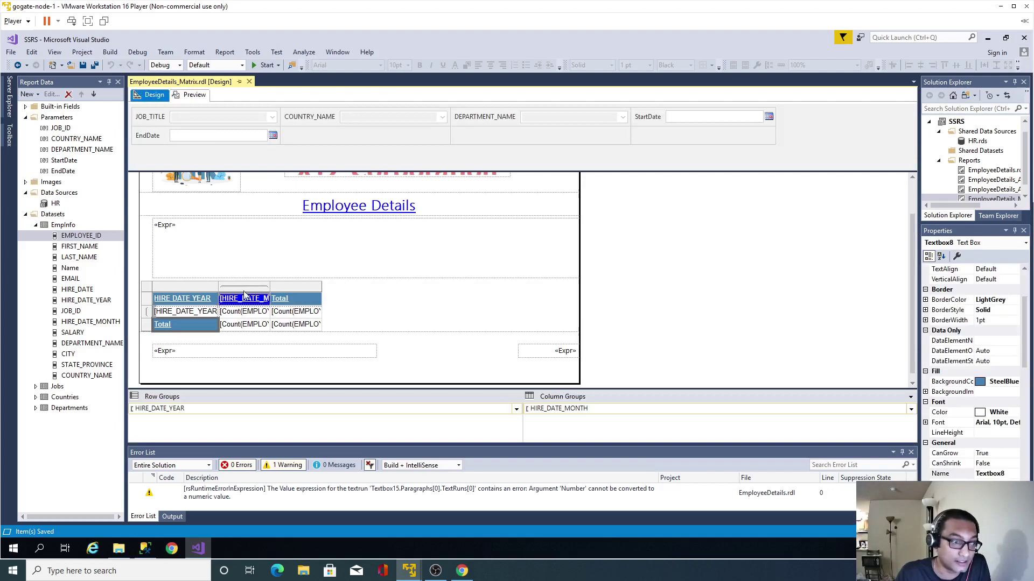
pyautogui.moveTo(269, 286); pyautogui.dragTo(249, 288)
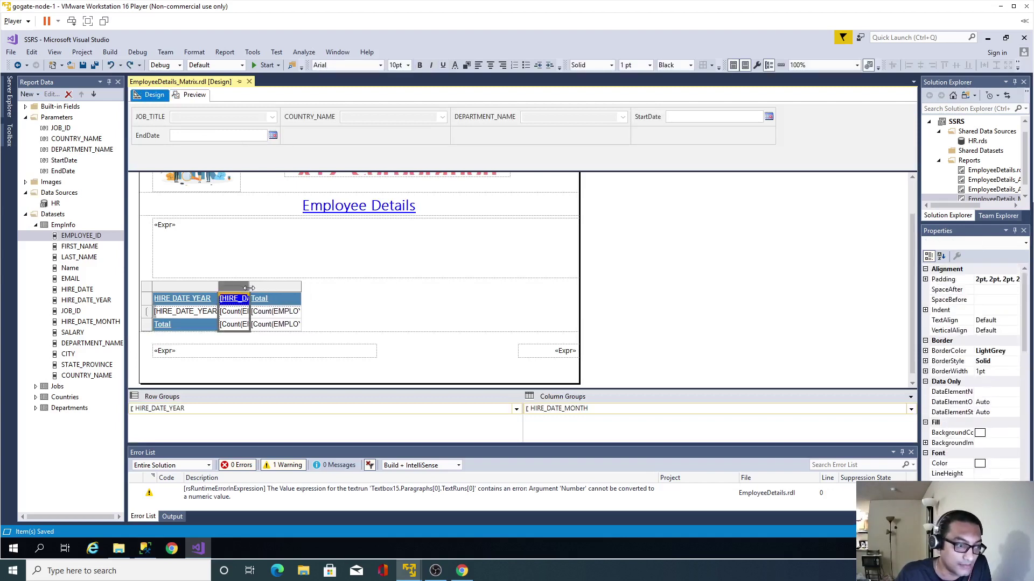
pyautogui.click(82, 65)
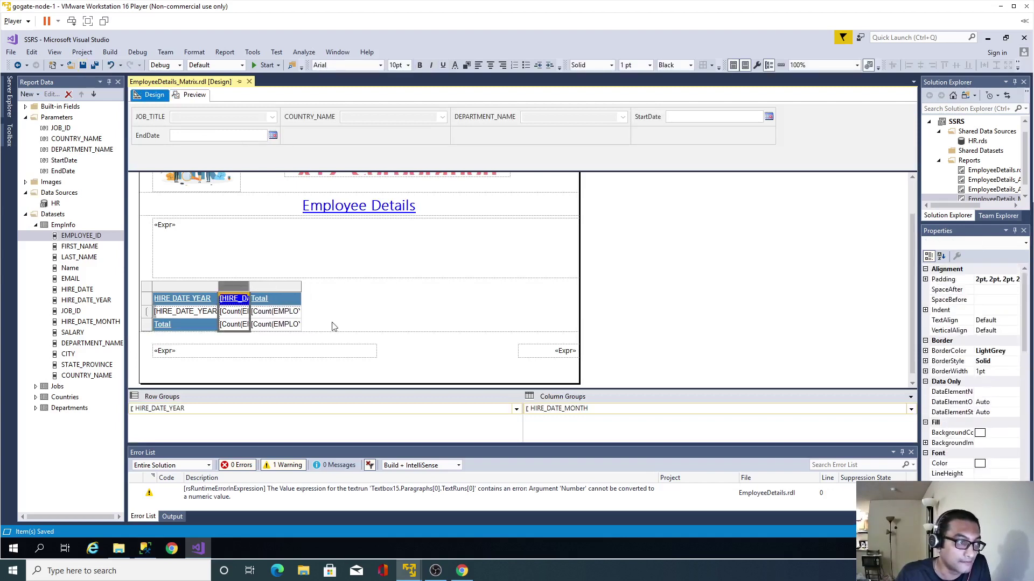
# Add an adjacent column group after HIRE_DATE_MONTH, grouped by COUNTRY_NAME
pyautogui.click(559, 409)
pyautogui.rightClick(554, 410)
pyautogui.moveTo(586, 422)
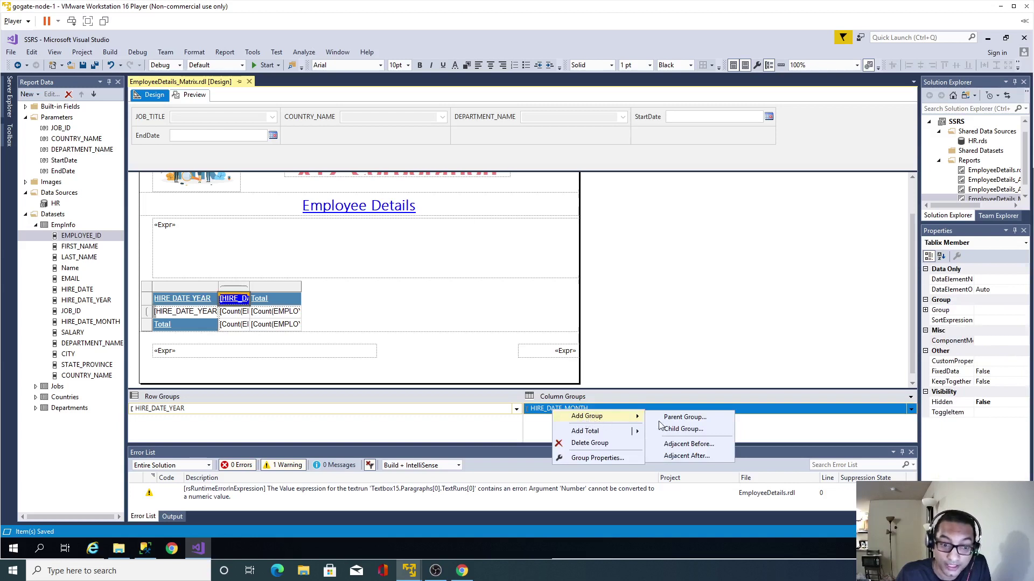
pyautogui.click(680, 456)
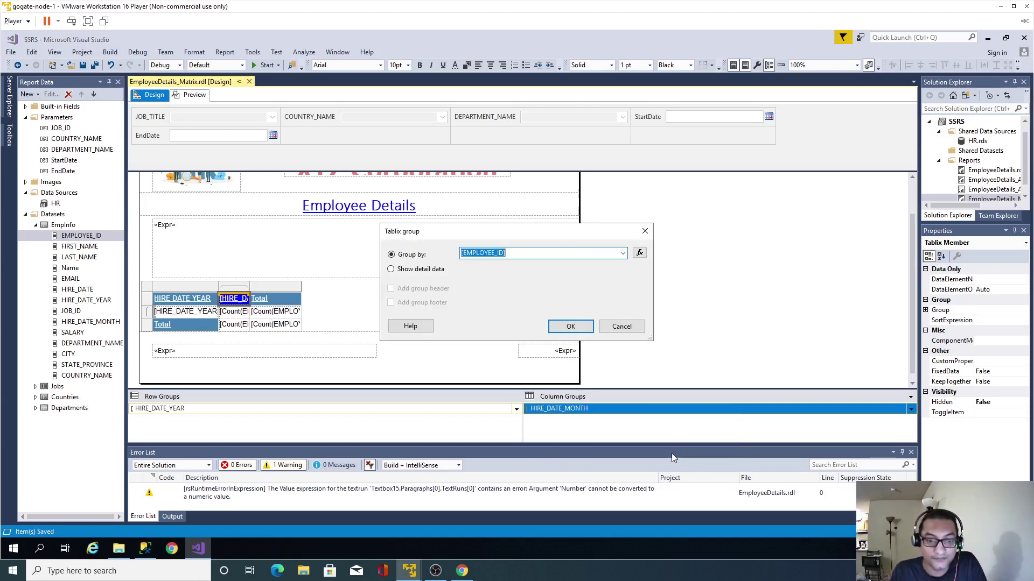
pyautogui.click(622, 253)
pyautogui.click(533, 369)
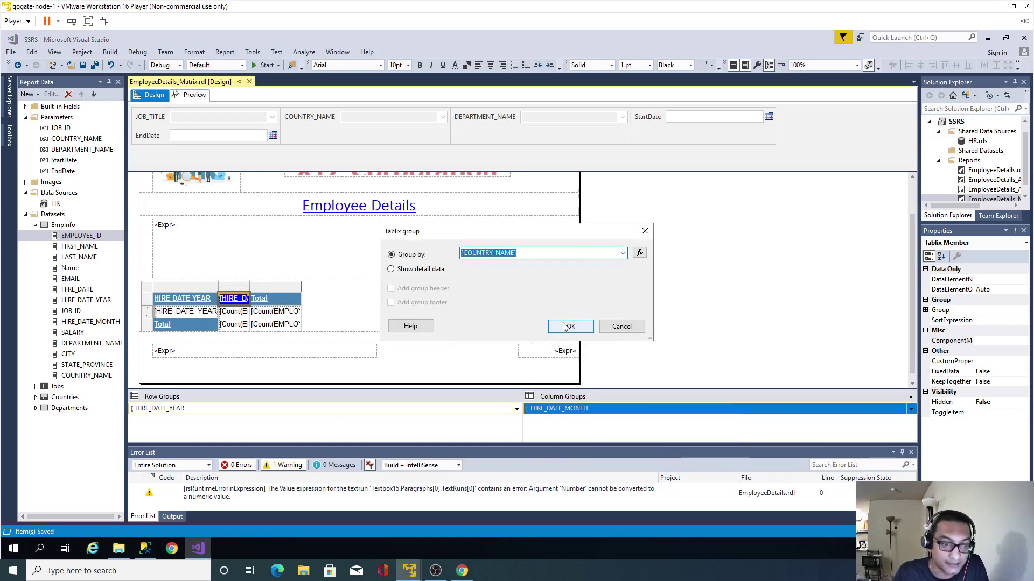
pyautogui.click(567, 327)
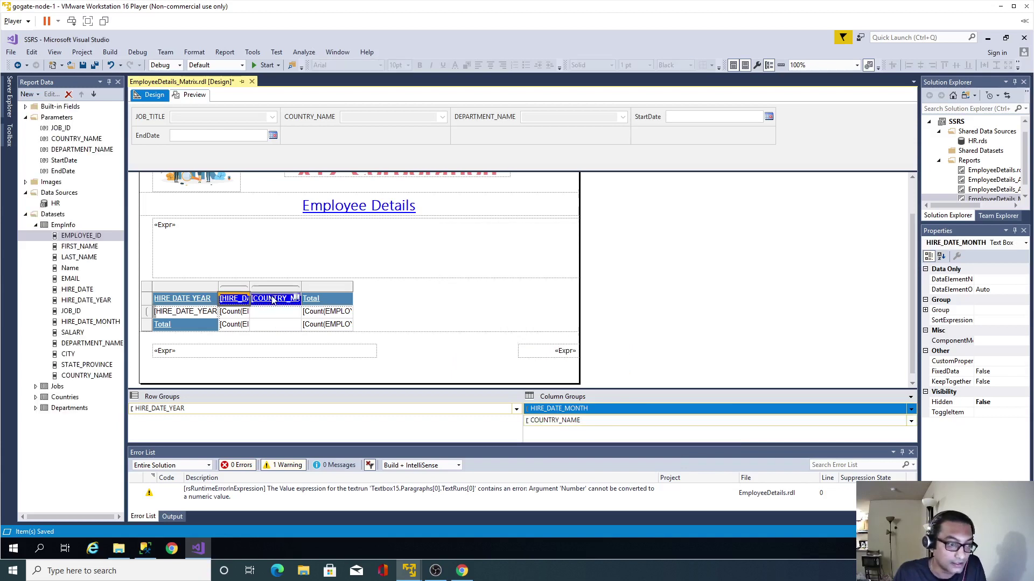
# Replace the COUNTRY_NAME column header with the text "Country" and narrow that column slightly
pyautogui.click(273, 300)
pyautogui.click(280, 298)
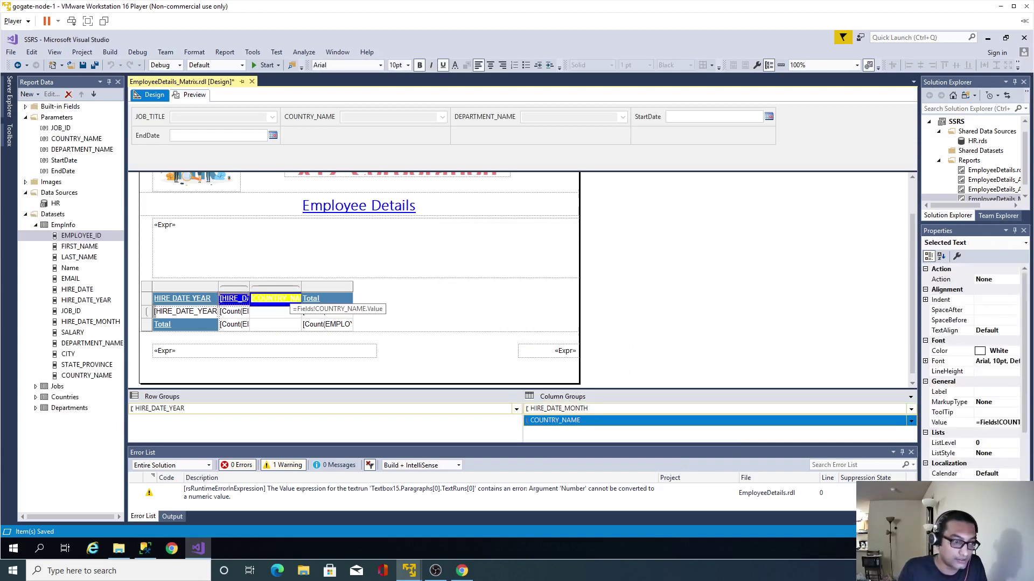
pyautogui.write('Country')
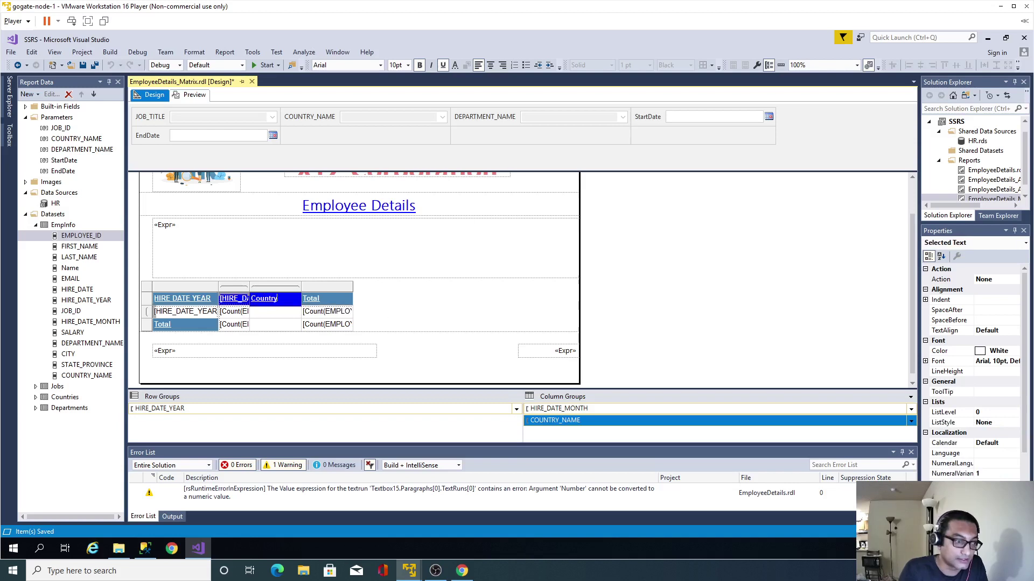
pyautogui.press('Escape')
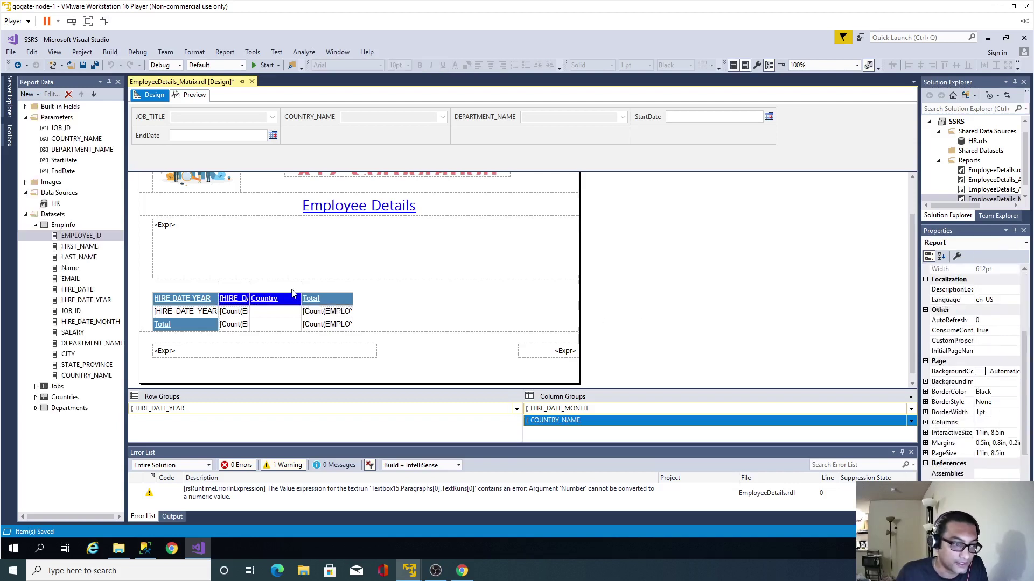
pyautogui.moveTo(300, 288); pyautogui.dragTo(289, 288)
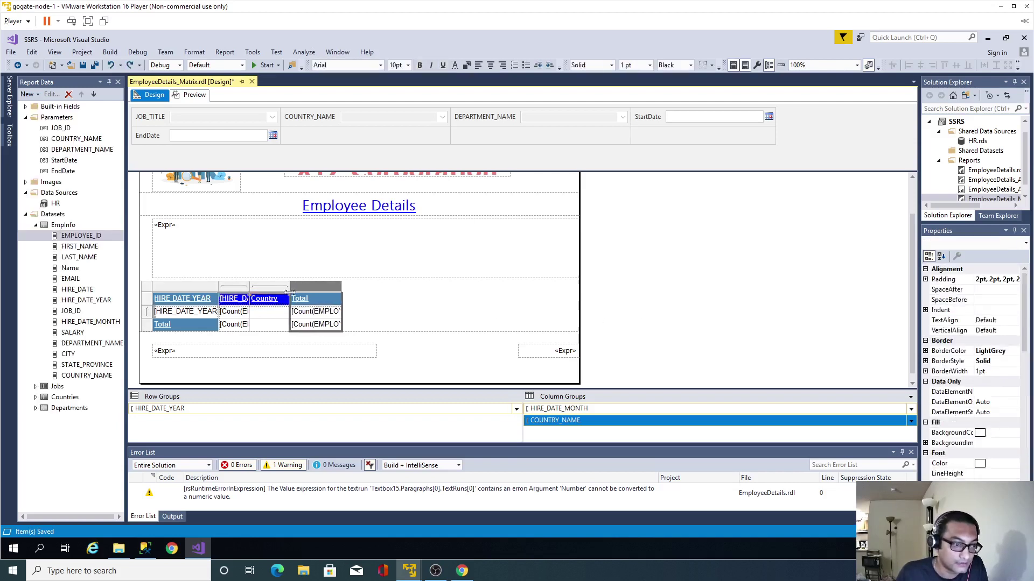
pyautogui.click(686, 291)
# Preview the report to check the Country columns between the month columns and the Total
pyautogui.click(191, 95)
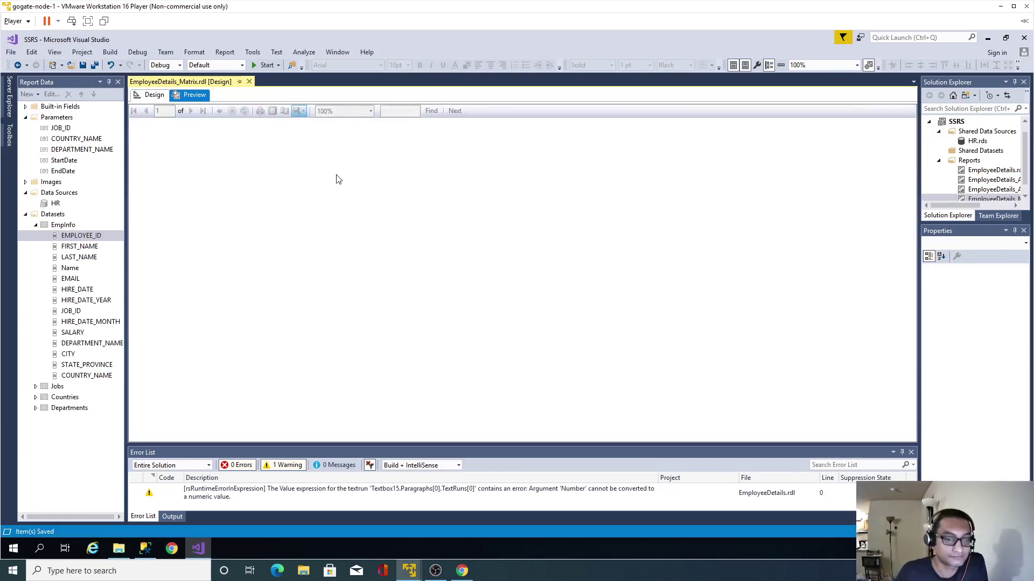
pyautogui.click(491, 260)
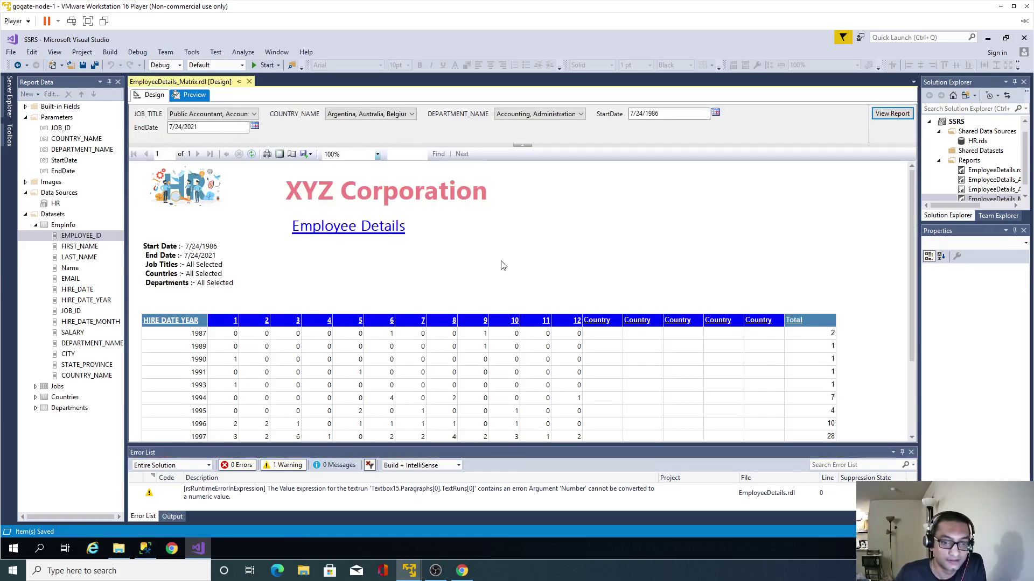
pyautogui.scroll(-2, 496, 263)
pyautogui.scroll(-2, 603, 313)
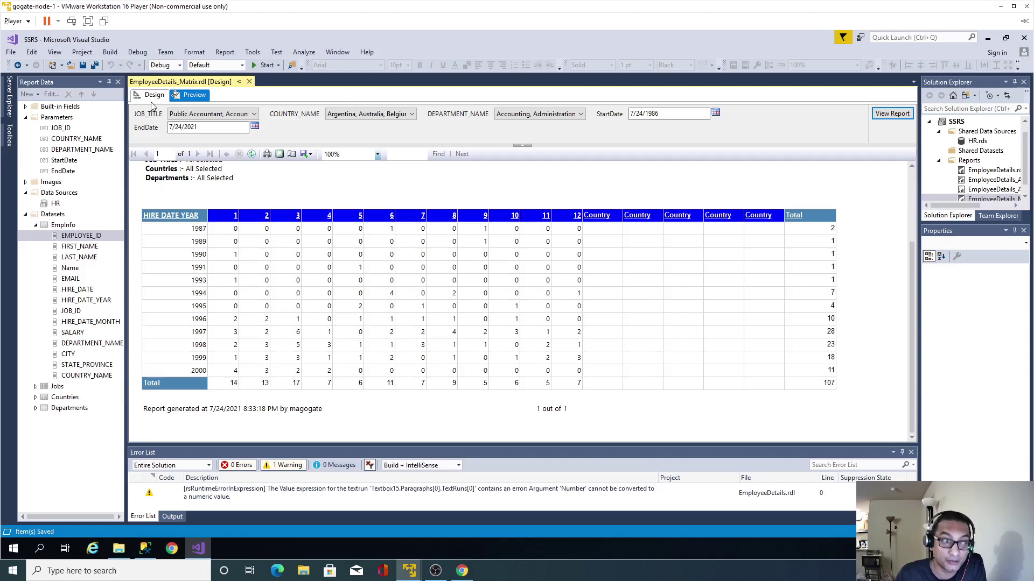
# Return to the report design, place the SALARY field in the data cell under Country, and save the report
pyautogui.click(154, 95)
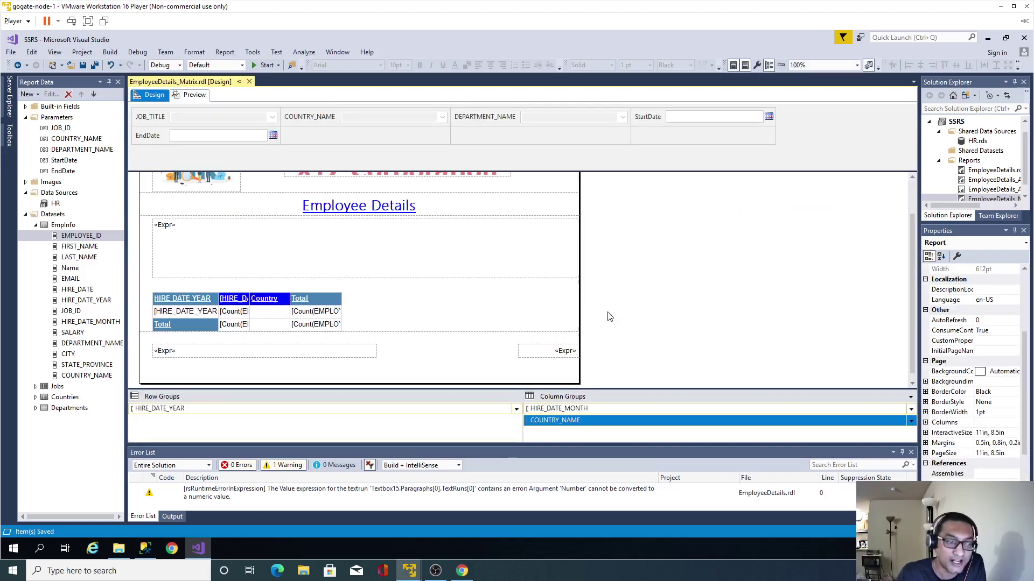
pyautogui.click(73, 333)
pyautogui.moveTo(72, 337); pyautogui.dragTo(264, 318)
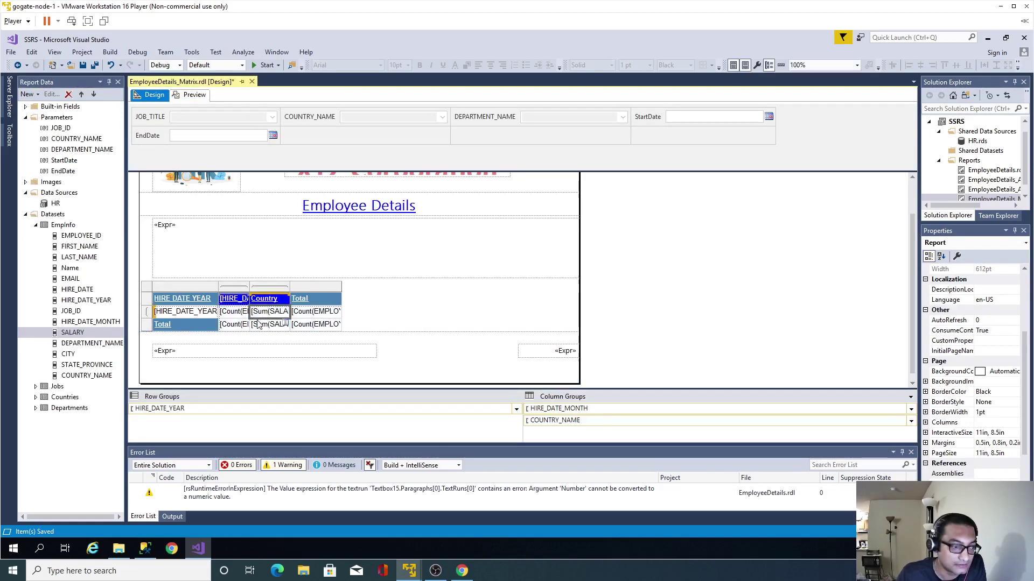
pyautogui.click(82, 65)
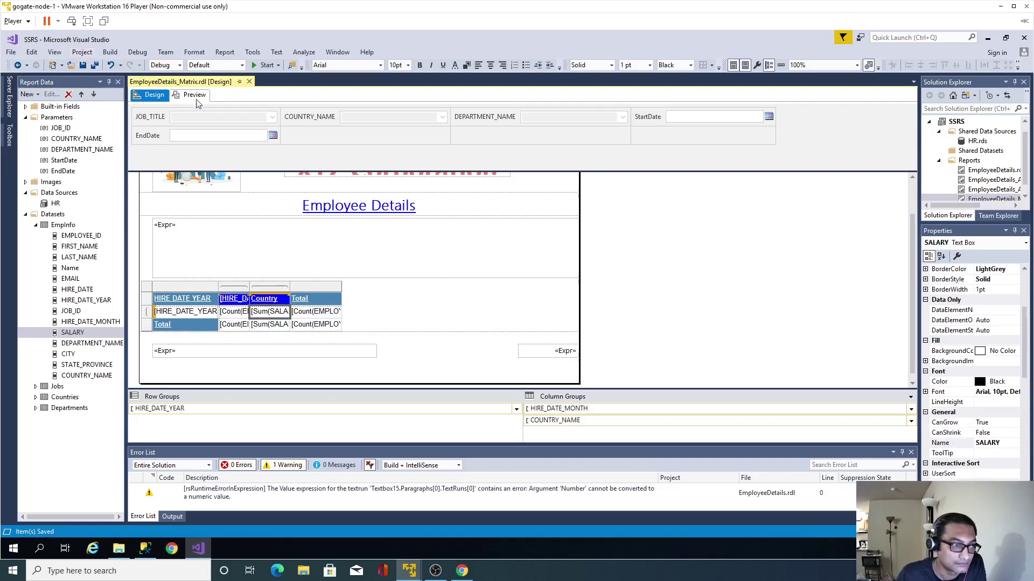
# Format the SALARY sum cell under Country as currency with a 1000 separator and $-12,345.00 negatives, and save the report
pyautogui.rightClick(265, 311)
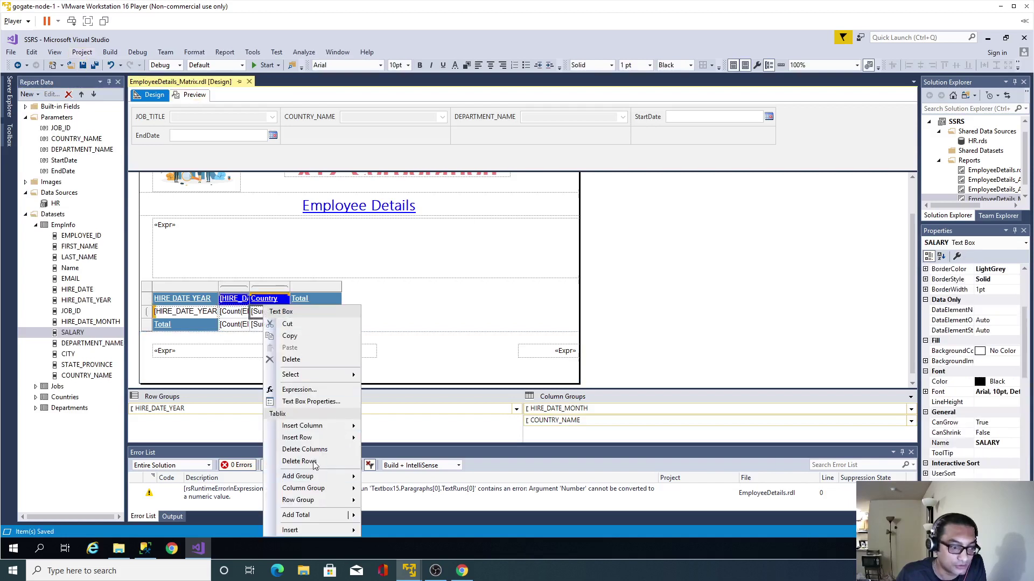
pyautogui.click(332, 402)
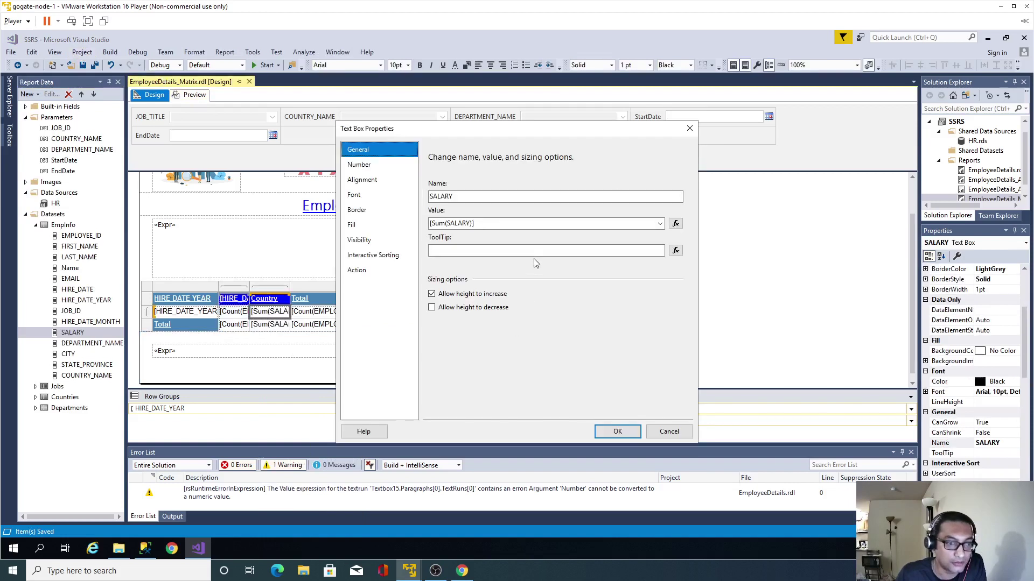
pyautogui.click(359, 165)
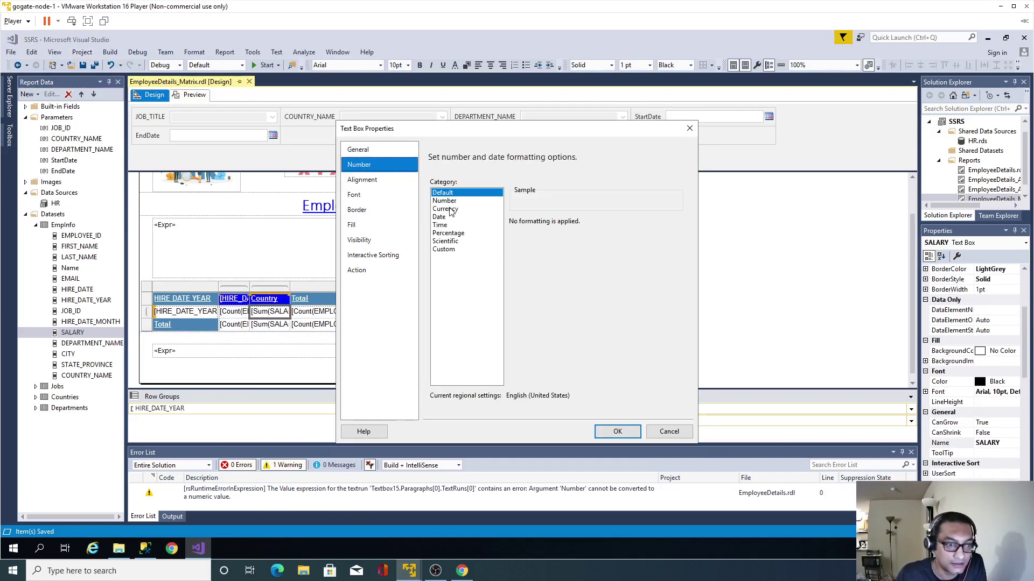
pyautogui.click(450, 210)
pyautogui.click(513, 239)
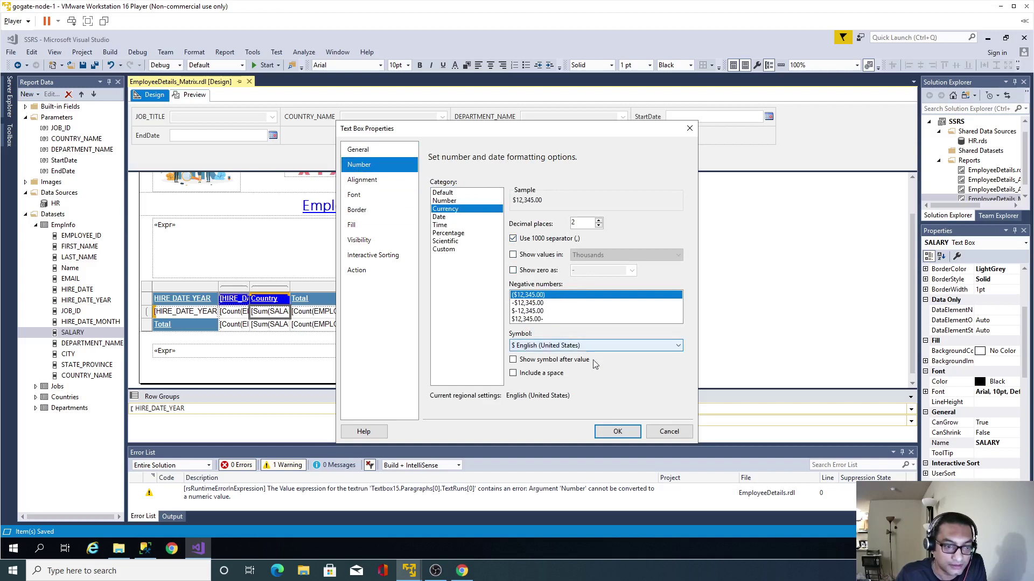
pyautogui.click(528, 311)
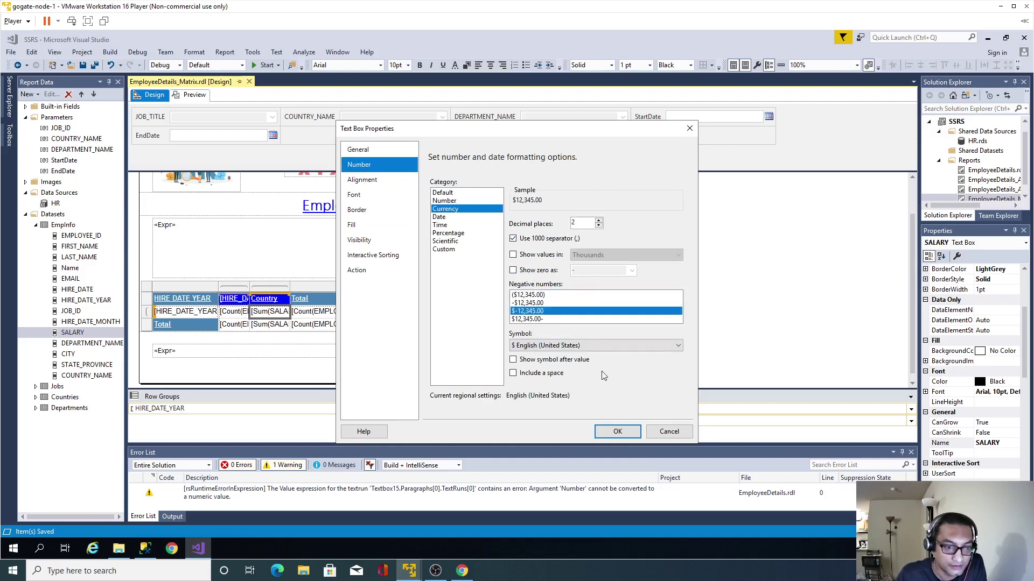
pyautogui.click(617, 431)
pyautogui.click(349, 173)
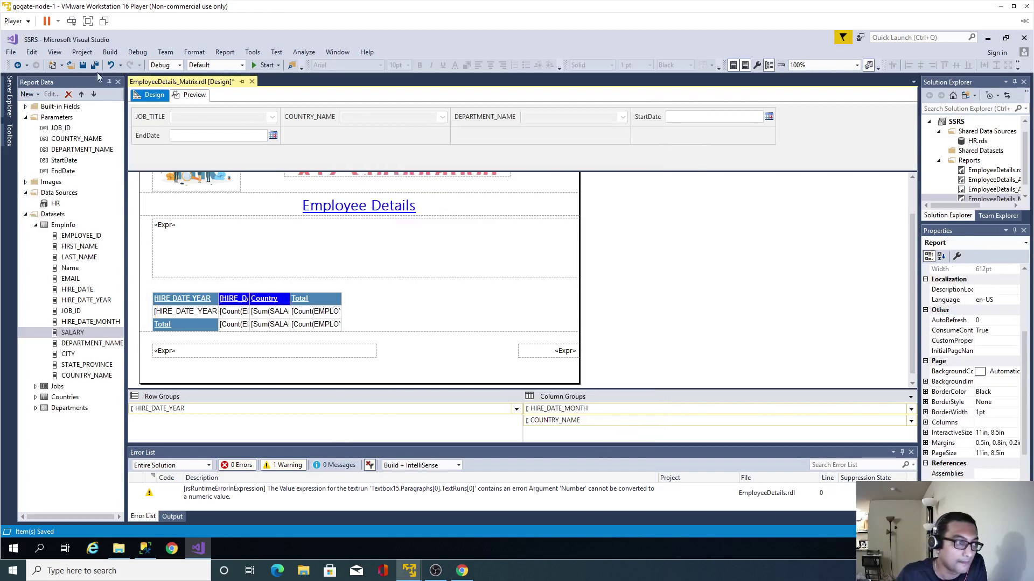
pyautogui.click(83, 65)
# Preview the salary amounts by country, return to the report design, and widen the Country column slightly
pyautogui.click(191, 94)
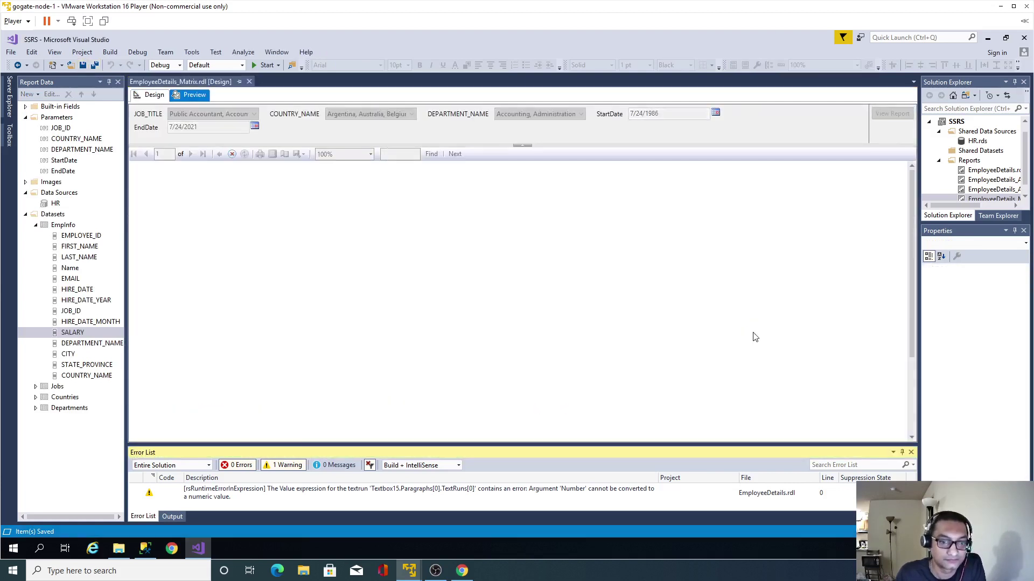
pyautogui.scroll(-3, 834, 270)
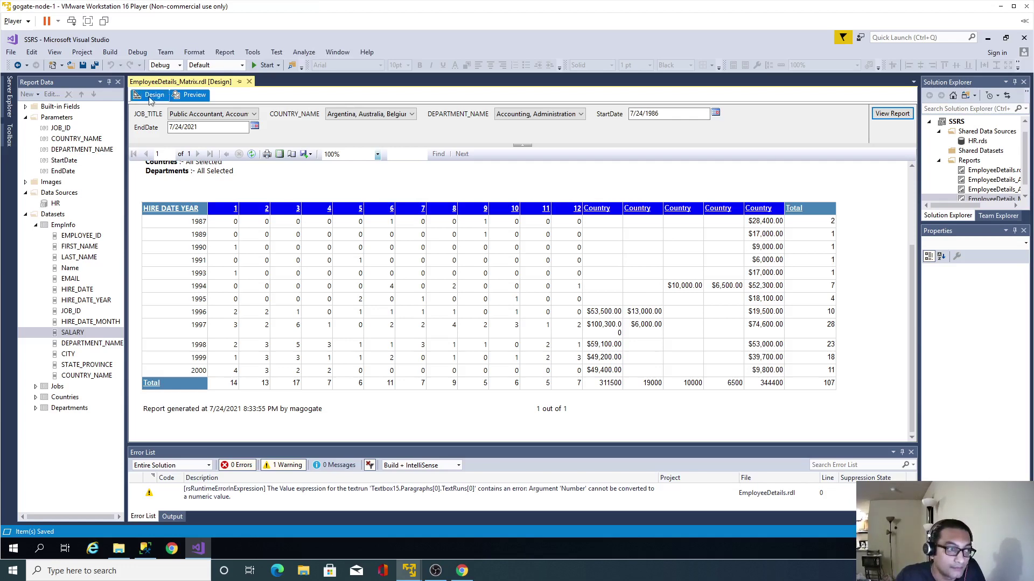
pyautogui.click(153, 95)
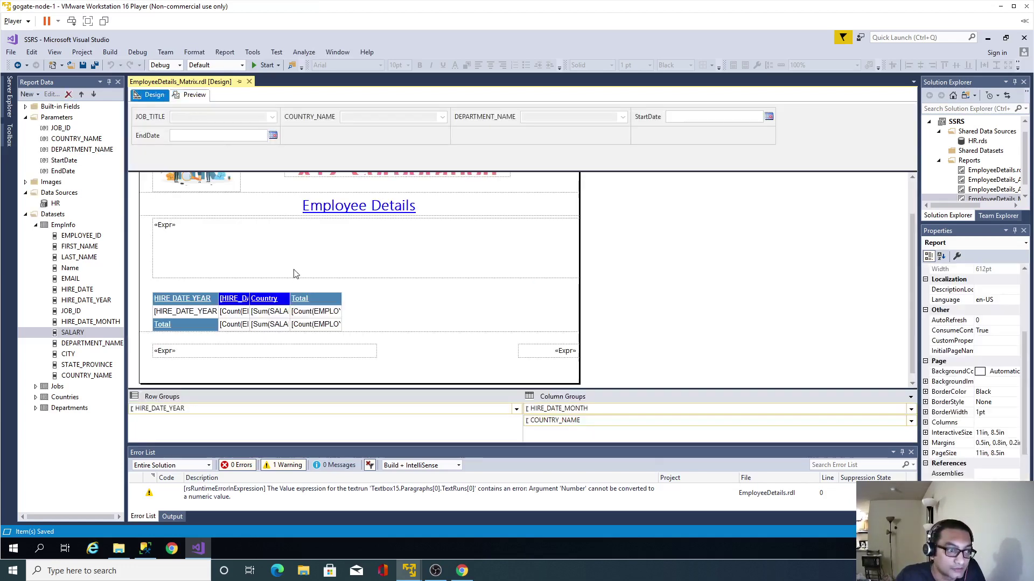
pyautogui.click(290, 303)
pyautogui.moveTo(290, 286); pyautogui.dragTo(294, 287)
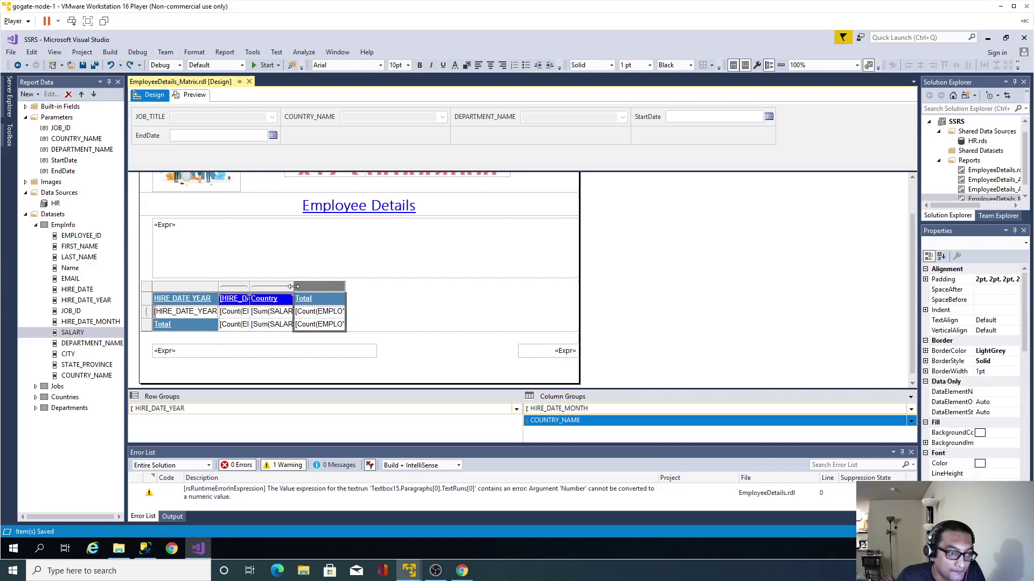
# Preview the report to check the widened Country columns and the salary sums in the Total row
pyautogui.click(194, 94)
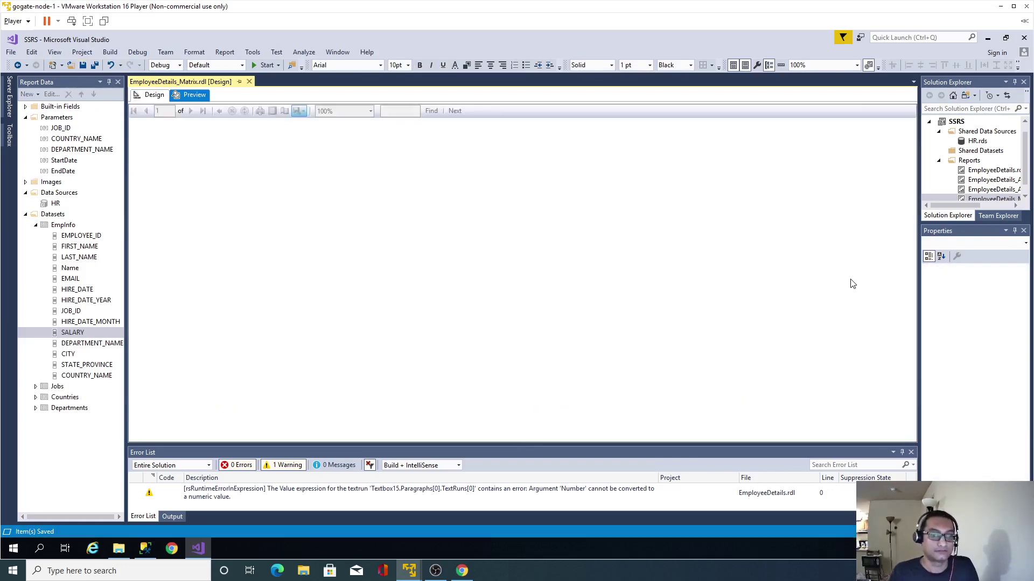
pyautogui.scroll(-1, 852, 284)
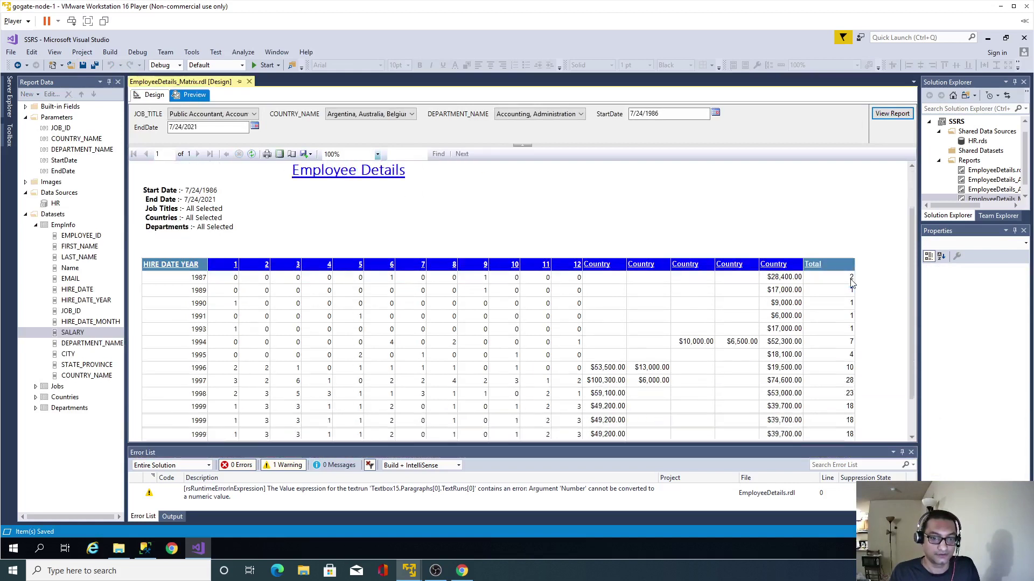
pyautogui.scroll(-1, 851, 284)
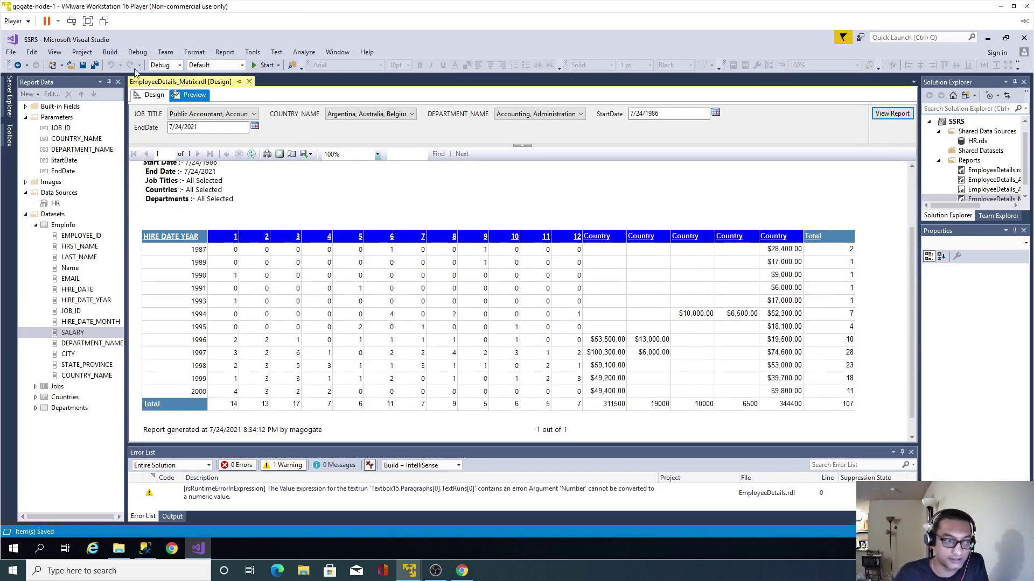
# Format the salary sum in the Total row as currency with a 1000 separator and $-12,345.00 negatives, and save the report
pyautogui.click(153, 94)
pyautogui.click(268, 327)
pyautogui.rightClick(268, 330)
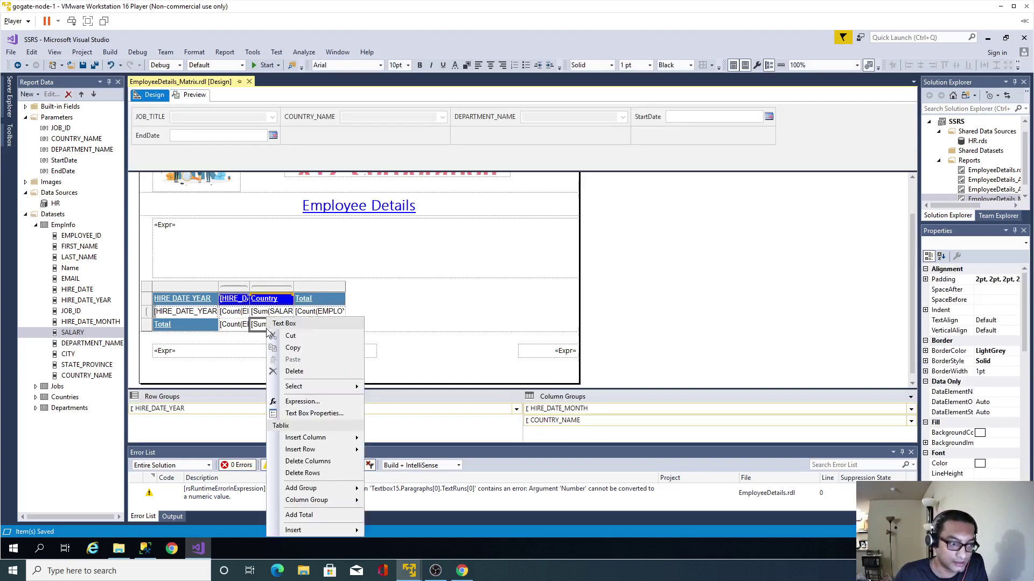
pyautogui.click(308, 413)
pyautogui.click(371, 164)
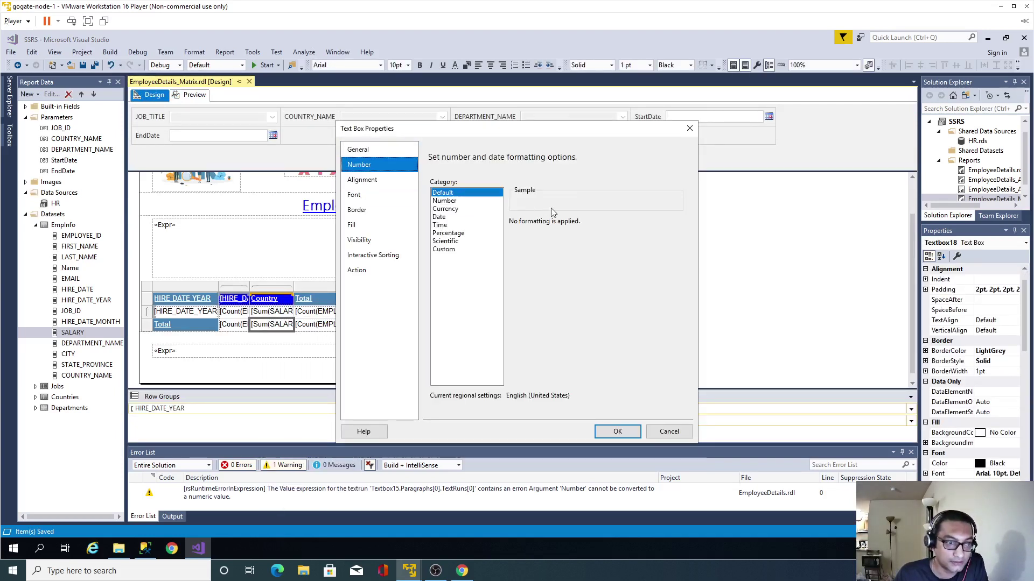
pyautogui.click(447, 209)
pyautogui.click(543, 238)
pyautogui.click(528, 312)
pyautogui.click(617, 431)
pyautogui.click(83, 65)
# Preview the report to check the formatted salary totals, and return to the report design
pyautogui.click(192, 95)
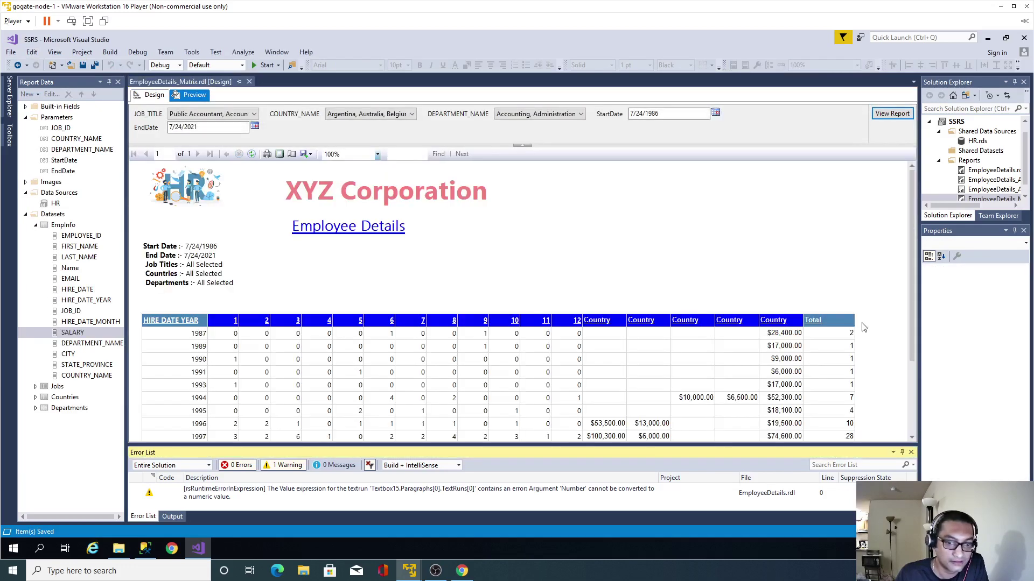
pyautogui.scroll(-3, 863, 327)
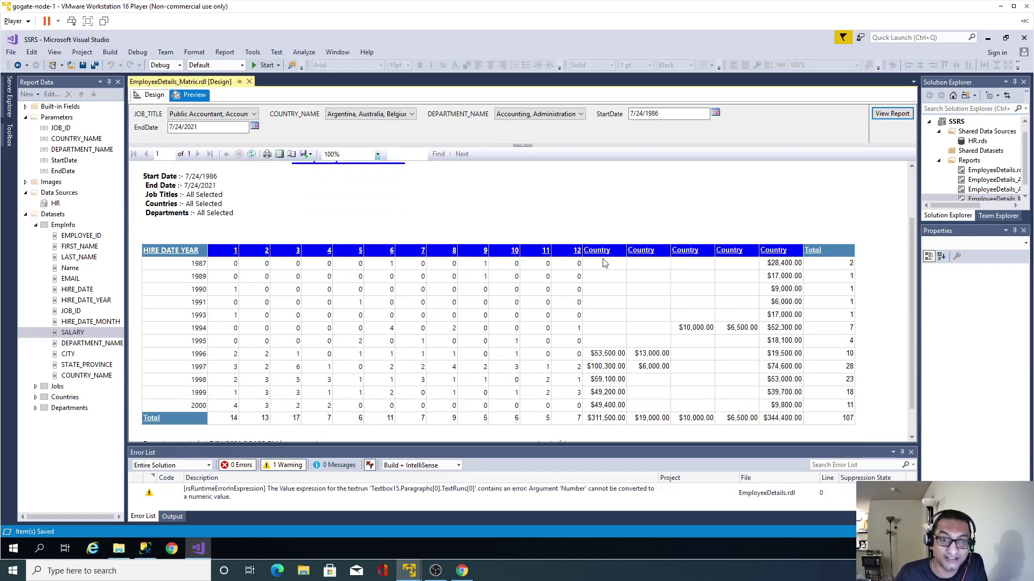
pyautogui.click(141, 96)
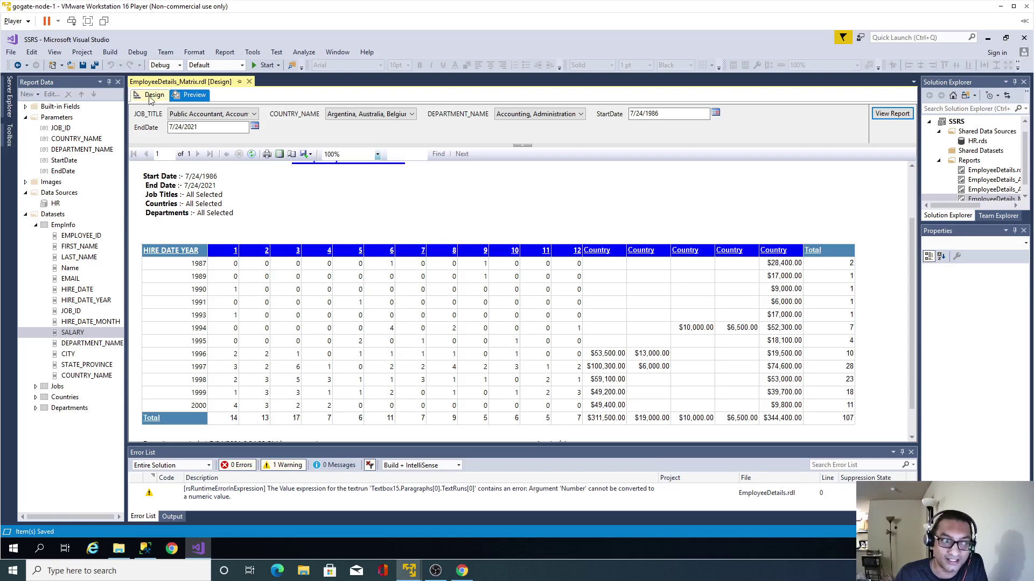
# Replace the static Country column header with the COUNTRY_NAME field
pyautogui.click(284, 301)
pyautogui.click(289, 299)
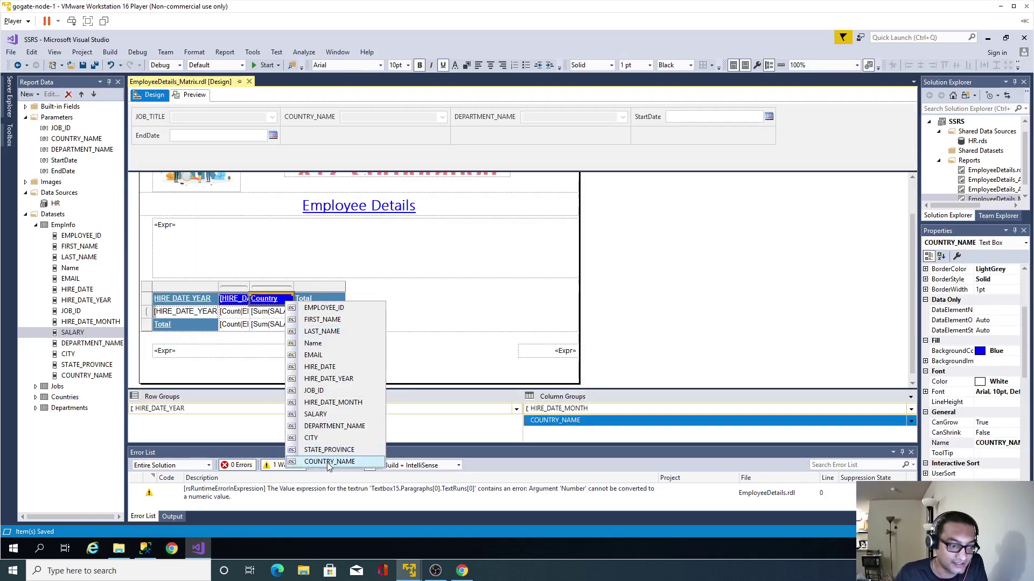
pyautogui.click(327, 463)
pyautogui.click(695, 297)
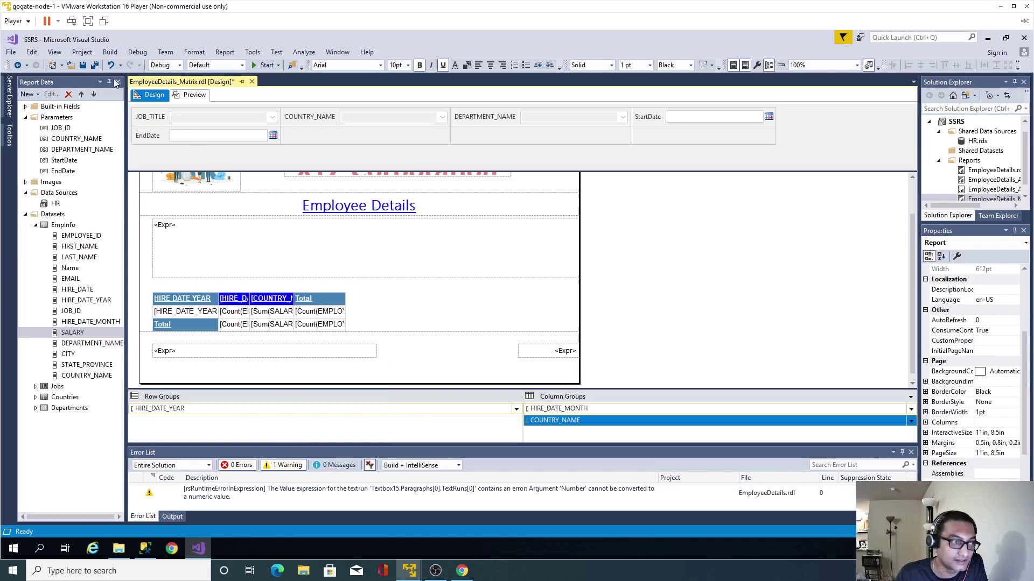
# Preview the report to check the country names in the column headers, and return to the report design
pyautogui.click(197, 97)
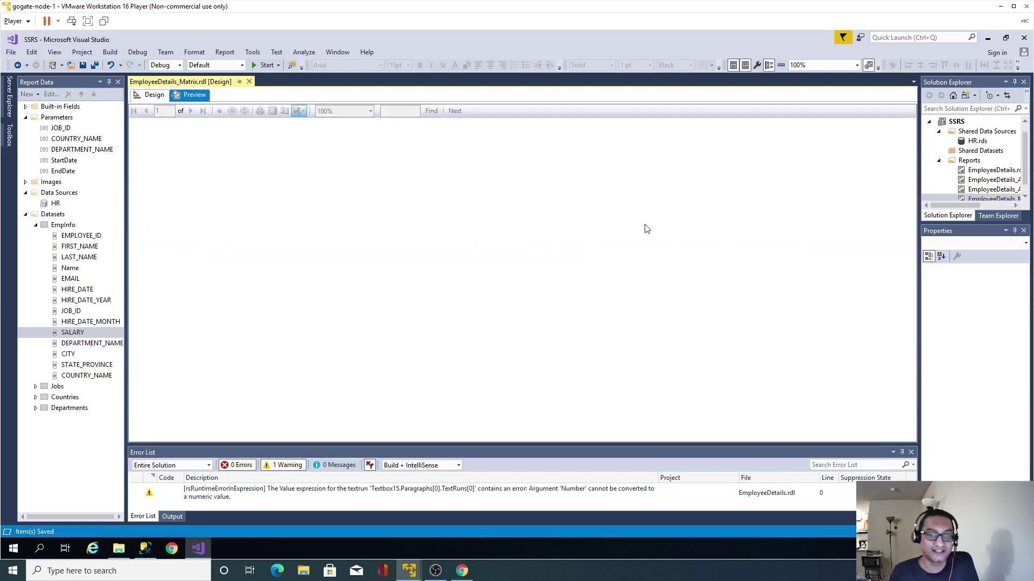
pyautogui.scroll(-3, 661, 245)
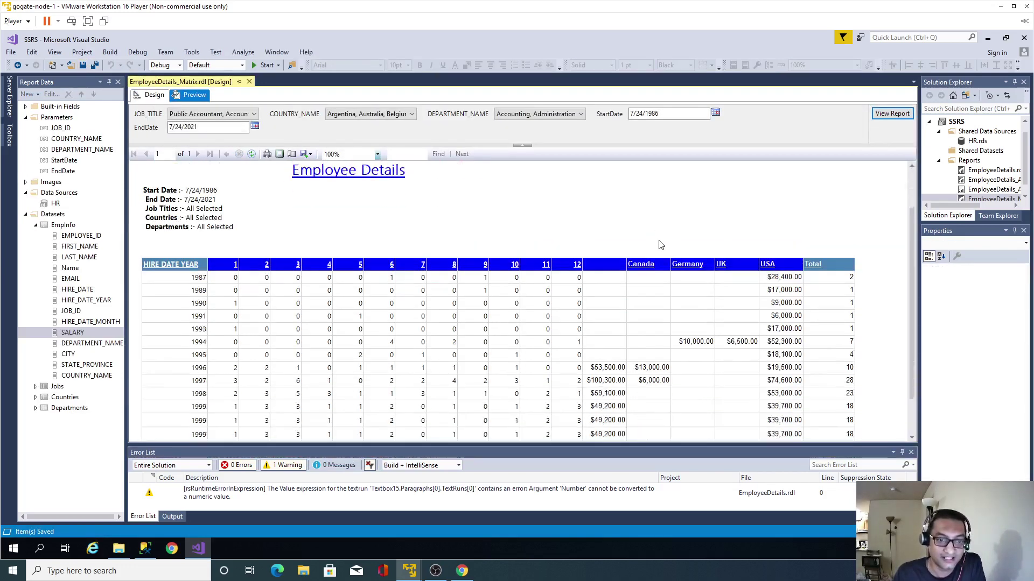
pyautogui.scroll(-3, 661, 245)
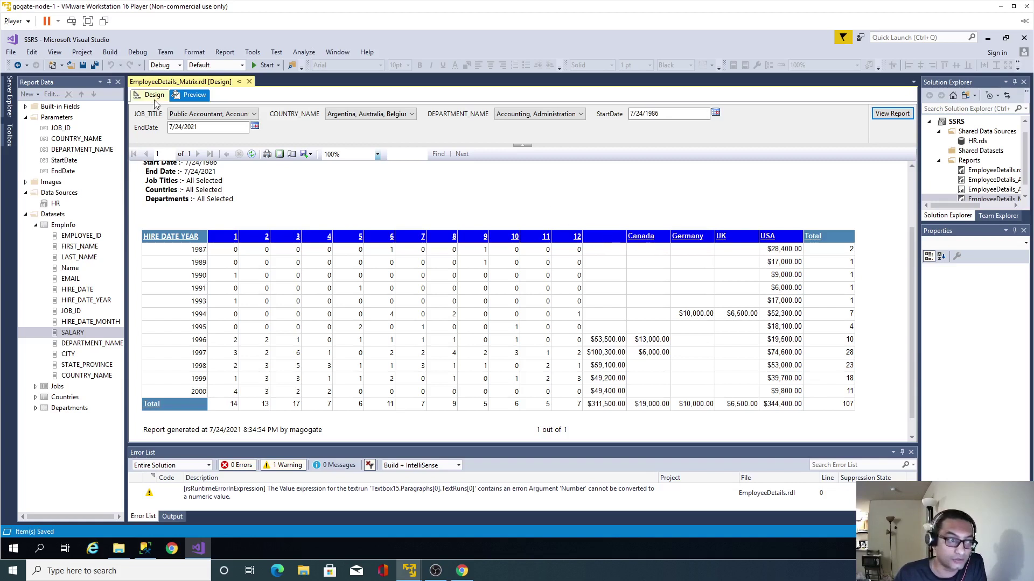
pyautogui.click(153, 95)
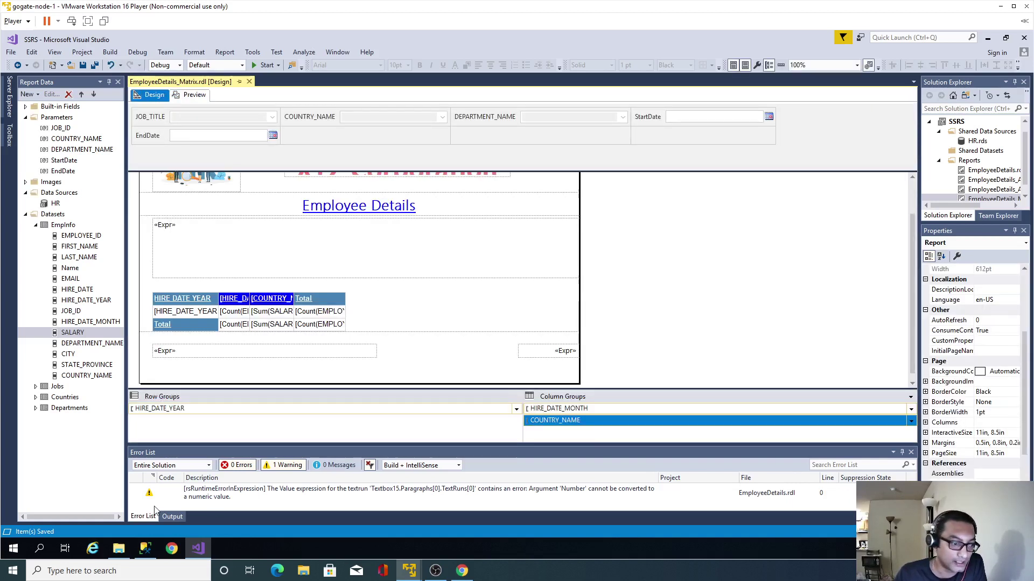
# Switch to SQL Server Management Studio and examine the COUNTRY_NAME case expression and the COUNTRY_NAME values in the query results
pyautogui.click(145, 548)
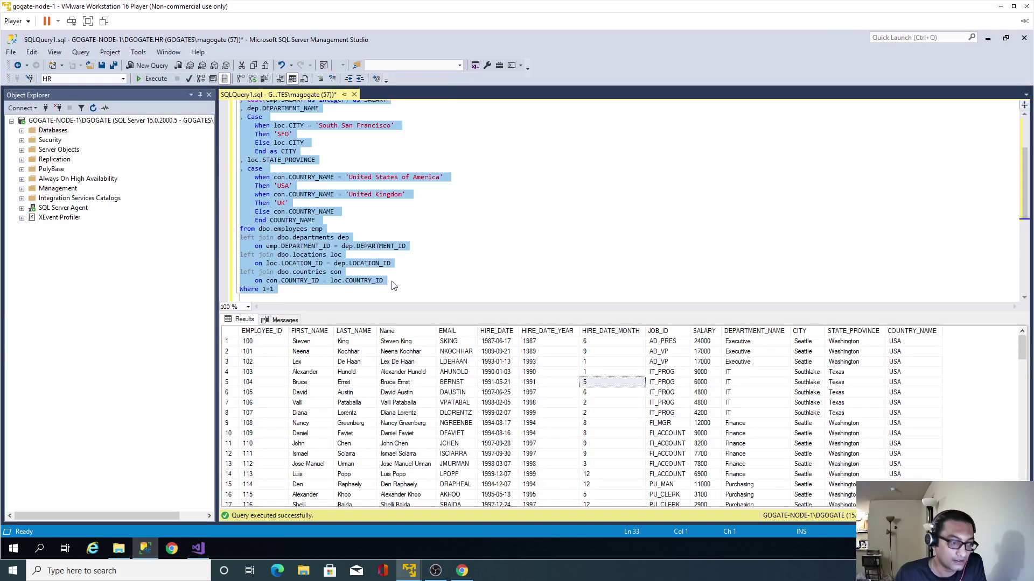
pyautogui.click(405, 189)
pyautogui.scroll(3, 405, 189)
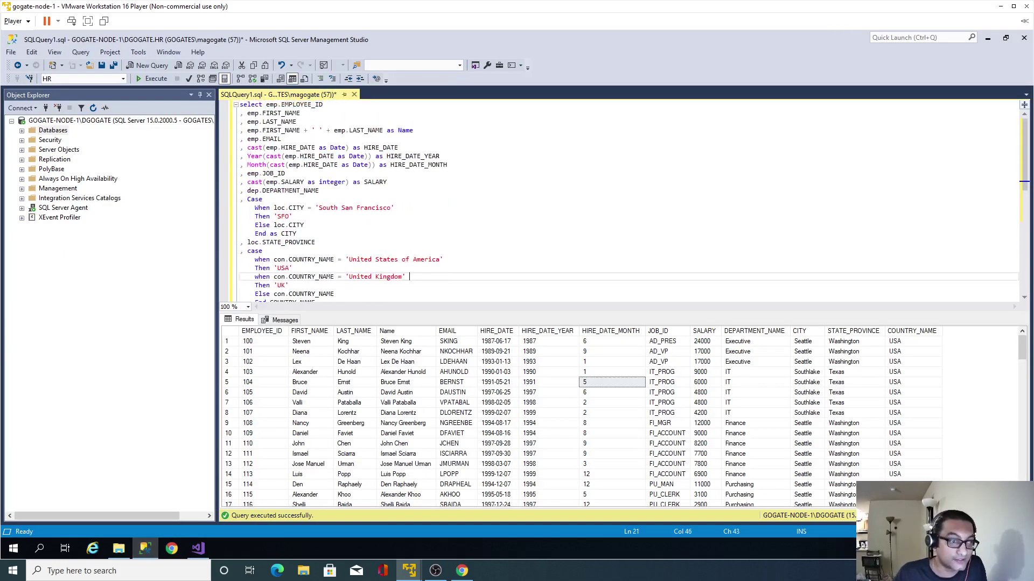
pyautogui.scroll(-2, 625, 200)
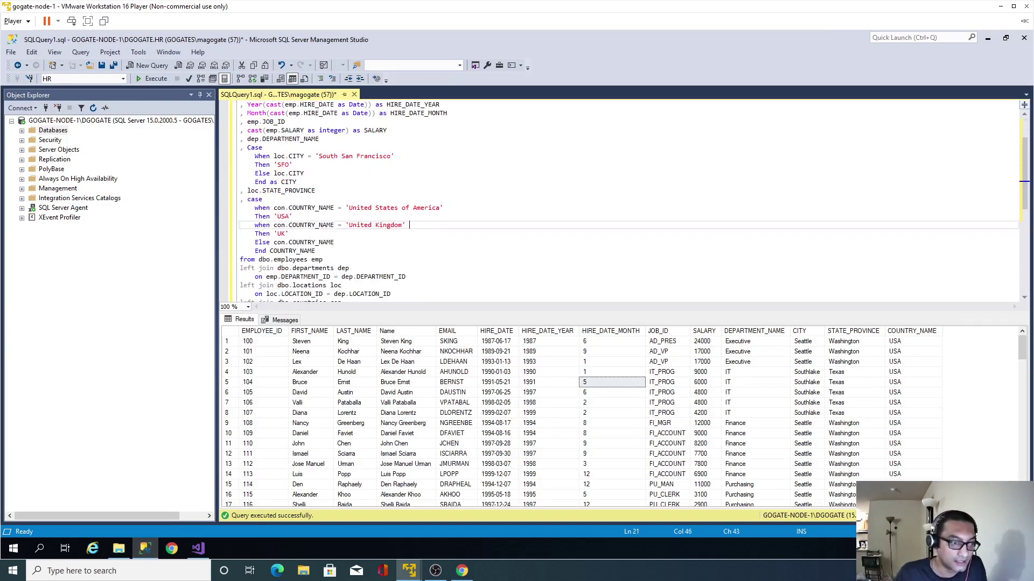
pyautogui.click(266, 200)
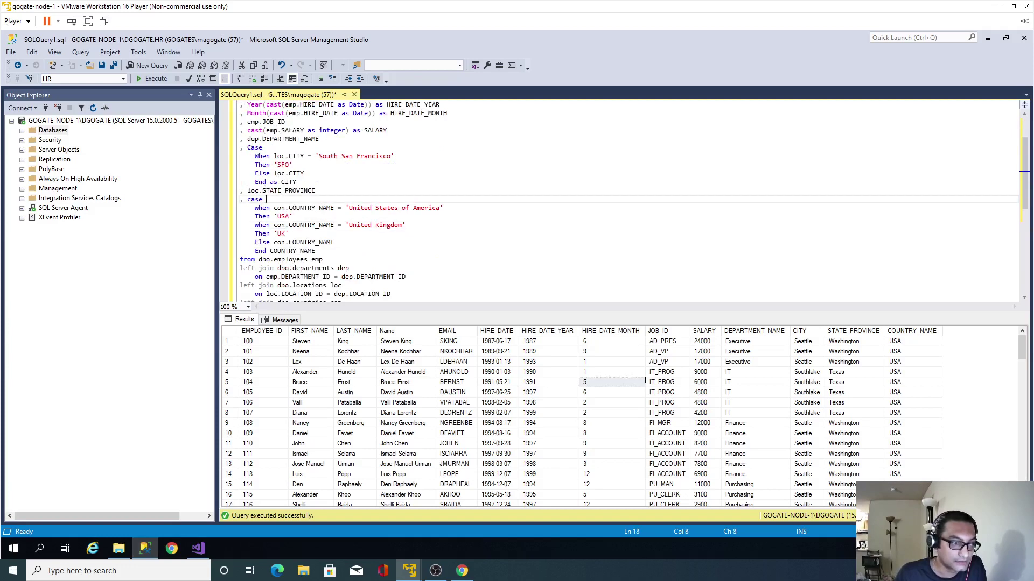
pyautogui.moveTo(255, 217); pyautogui.dragTo(254, 207)
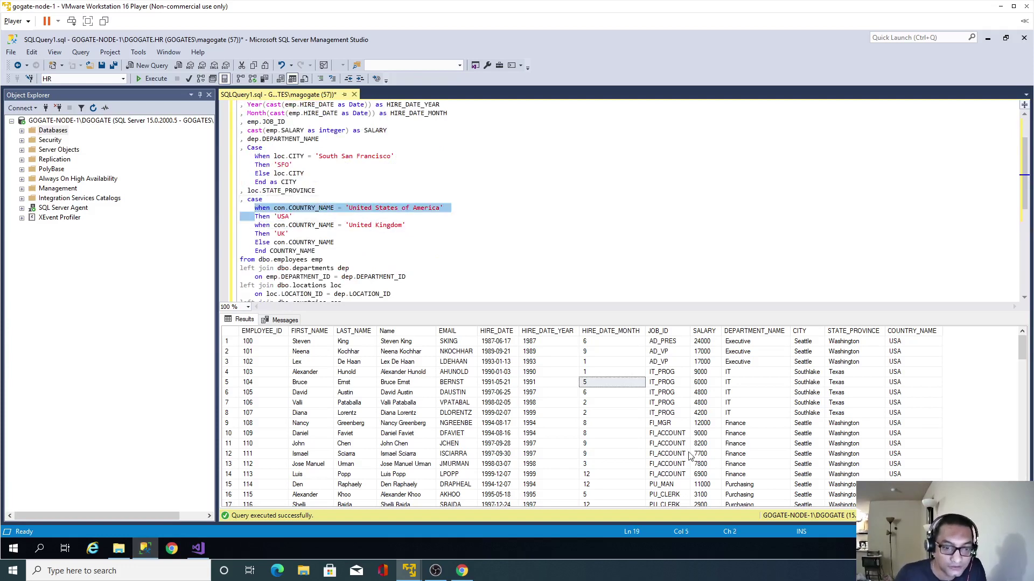
pyautogui.click(660, 443)
pyautogui.scroll(-12, 657, 446)
pyautogui.scroll(-7, 657, 446)
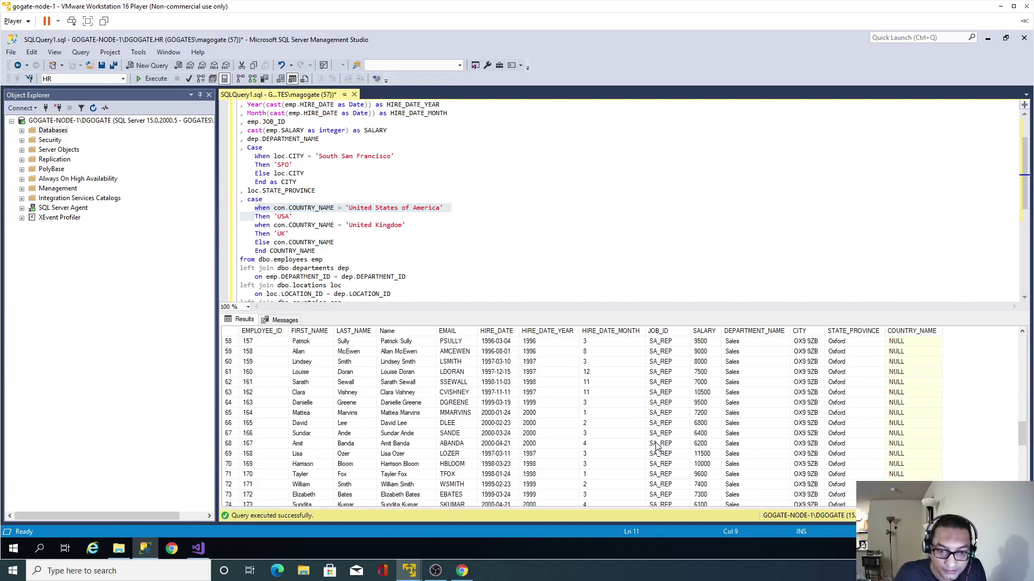
pyautogui.click(931, 404)
# Duplicate the 'United States of America' condition as the first line of the COUNTRY_NAME case and change it to "when con.COUNTRY_NAME IS NULL"
pyautogui.click(267, 209)
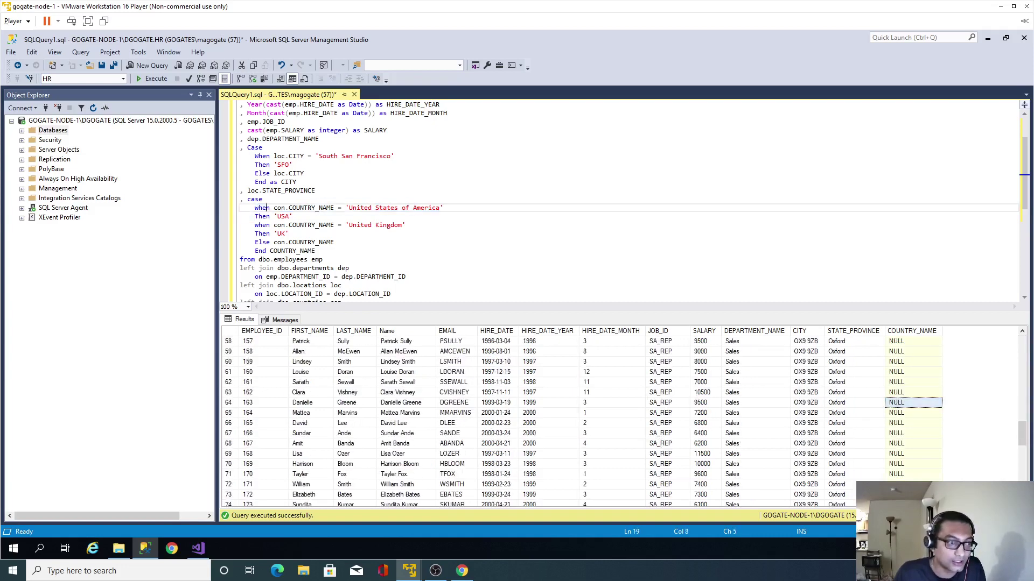
pyautogui.hotkey('shift', 'End')
pyautogui.hotkey('ctrl', 'c')
pyautogui.press('Home')
pyautogui.press('Home')
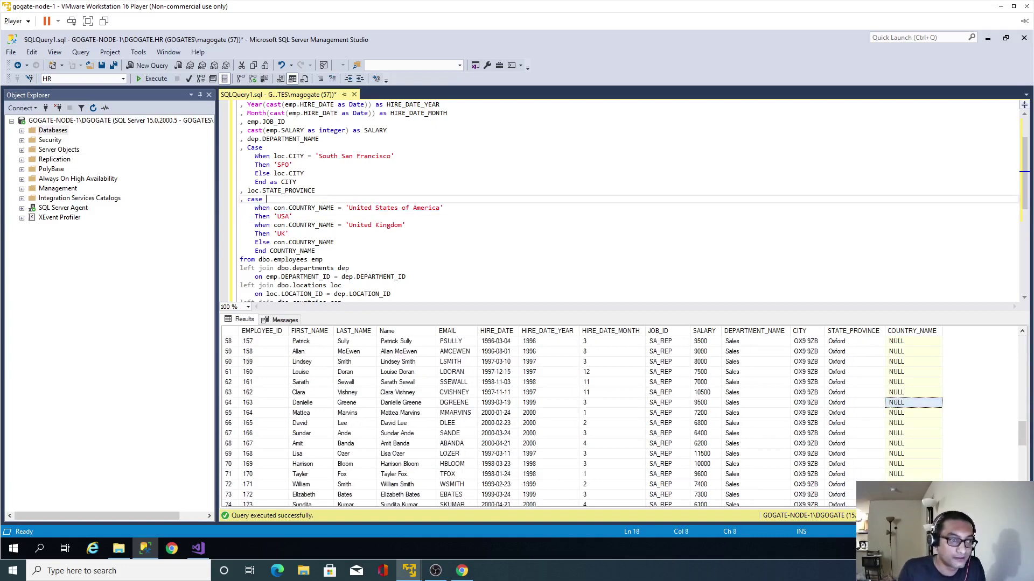
pyautogui.press('Return')
pyautogui.press('Up')
pyautogui.hotkey('ctrl', 'v')
pyautogui.press('Home')
pyautogui.press('Tab')
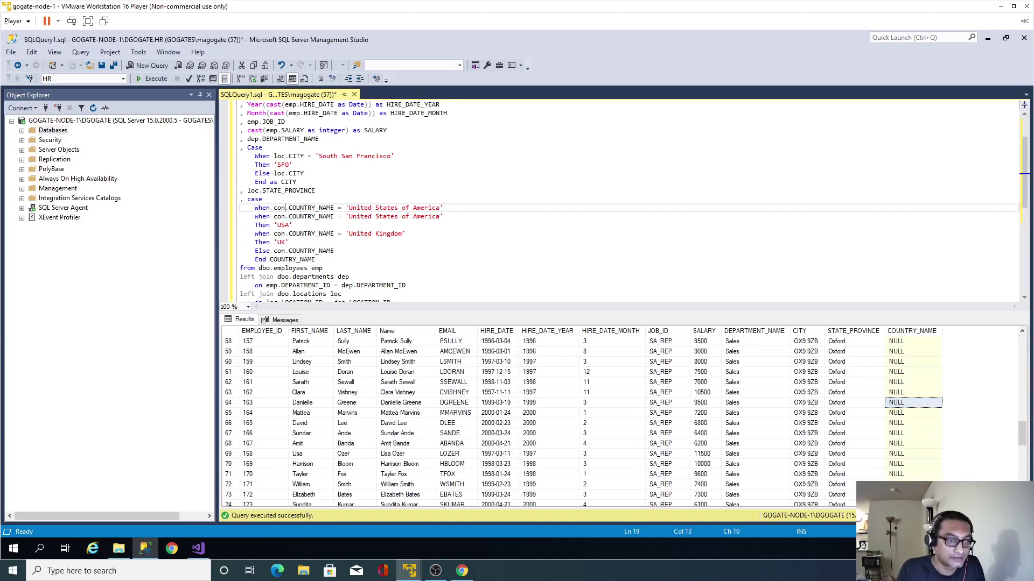
pyautogui.hotkey('shift', 'End')
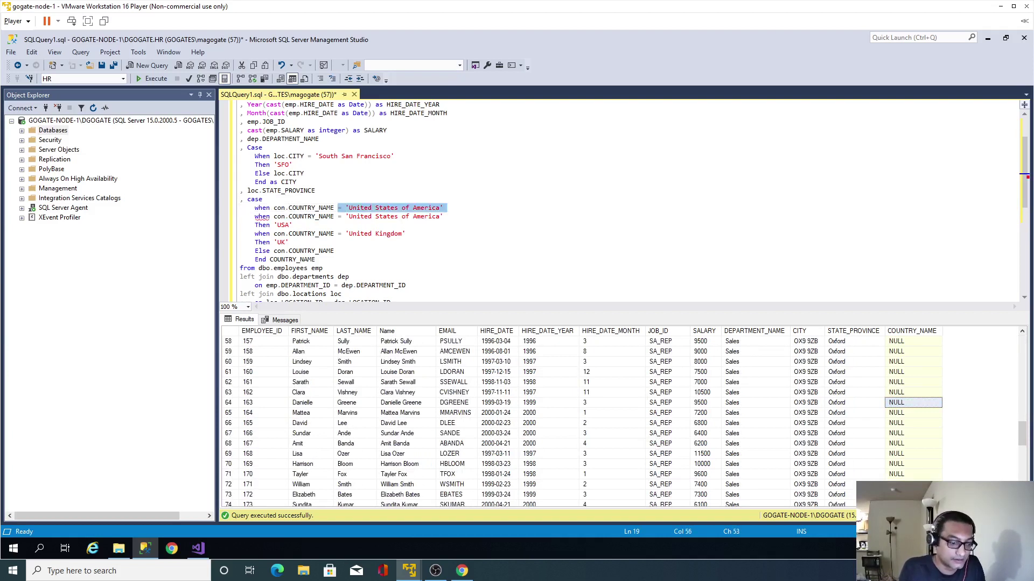
pyautogui.write('IS NULL')
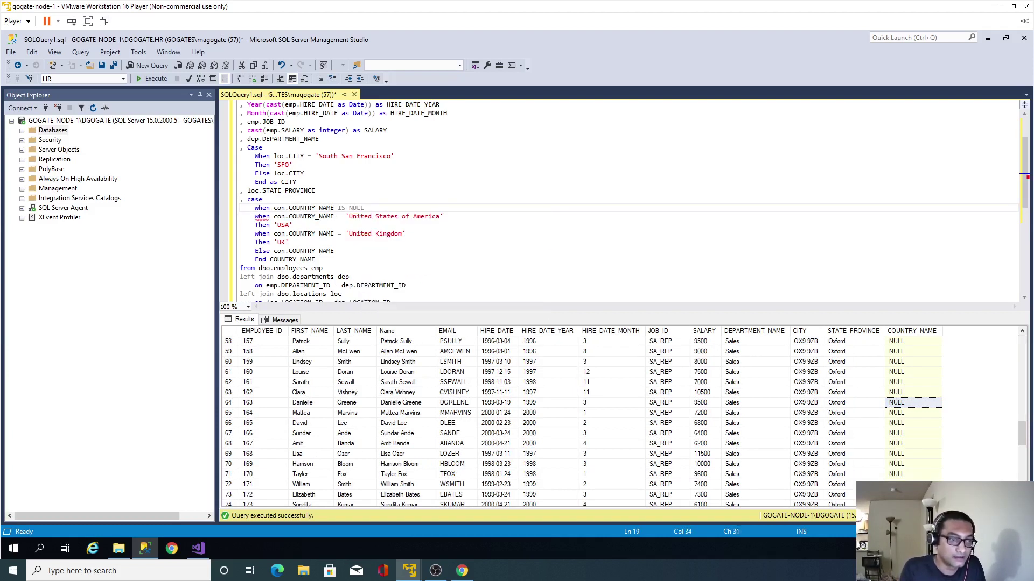
# Add the line "THen 'Not Available'" beneath the COUNTRY_NAME IS NULL condition and run the query
pyautogui.press('Return')
pyautogui.write("THen '")
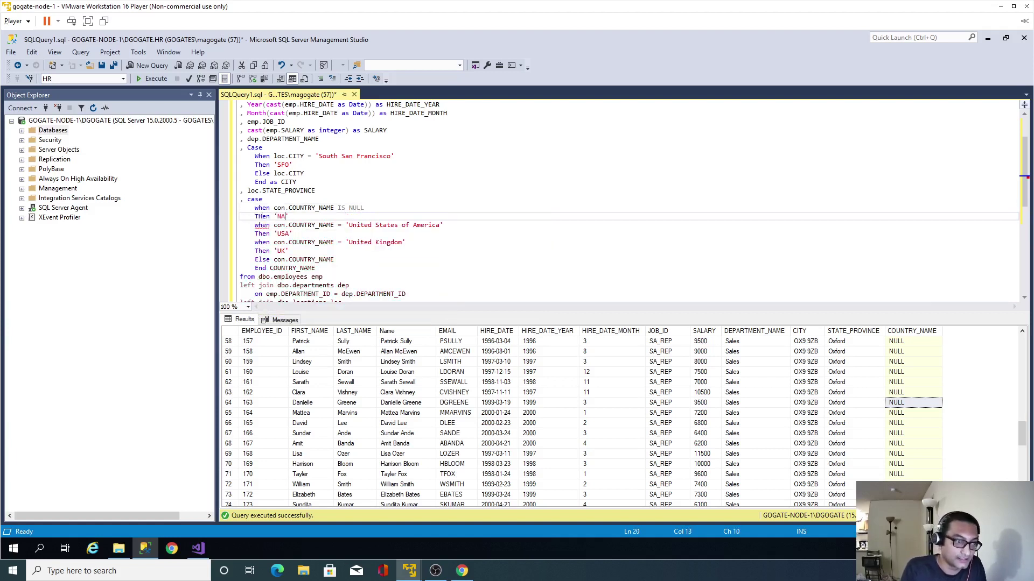
pyautogui.write('NA')
pyautogui.press('End')
pyautogui.press('Return')
pyautogui.press('BackSpace')
pyautogui.press('BackSpace')
pyautogui.press('Left')
pyautogui.hotkey('shift', 'Left')
pyautogui.hotkey('shift', 'Left')
pyautogui.write('Not Available')
pyautogui.press('Up')
pyautogui.press('Up')
pyautogui.press('Up')
pyautogui.click(134, 79)
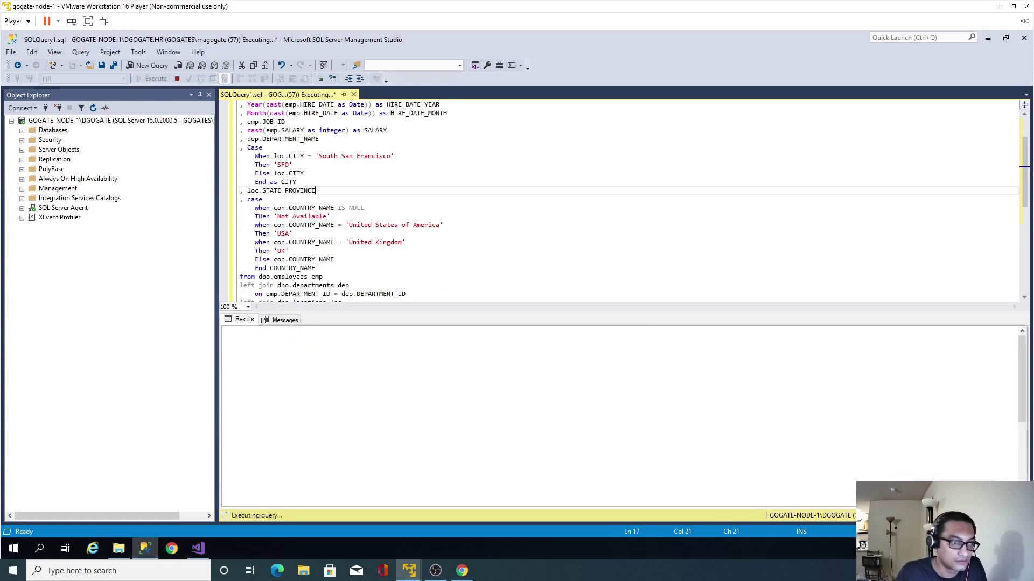
# Copy the entire query and replace the EmpInfo dataset's query in the Visual Studio report with it
pyautogui.click(364, 208)
pyautogui.hotkey('ctrl', 'a')
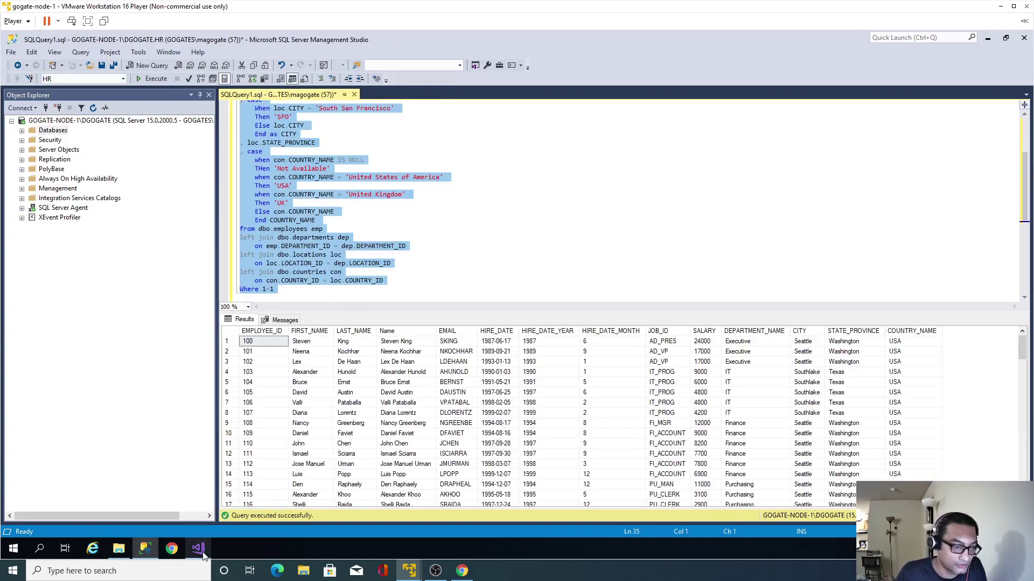
pyautogui.click(204, 549)
pyautogui.doubleClick(61, 227)
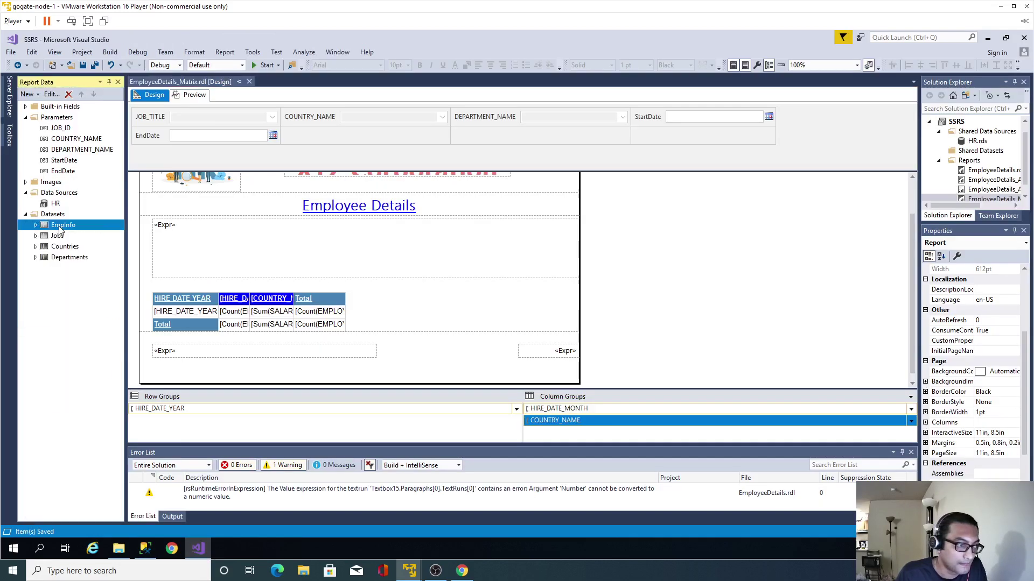
pyautogui.hotkey('ctrl', 'a')
pyautogui.hotkey('ctrl', 'v')
pyautogui.click(653, 485)
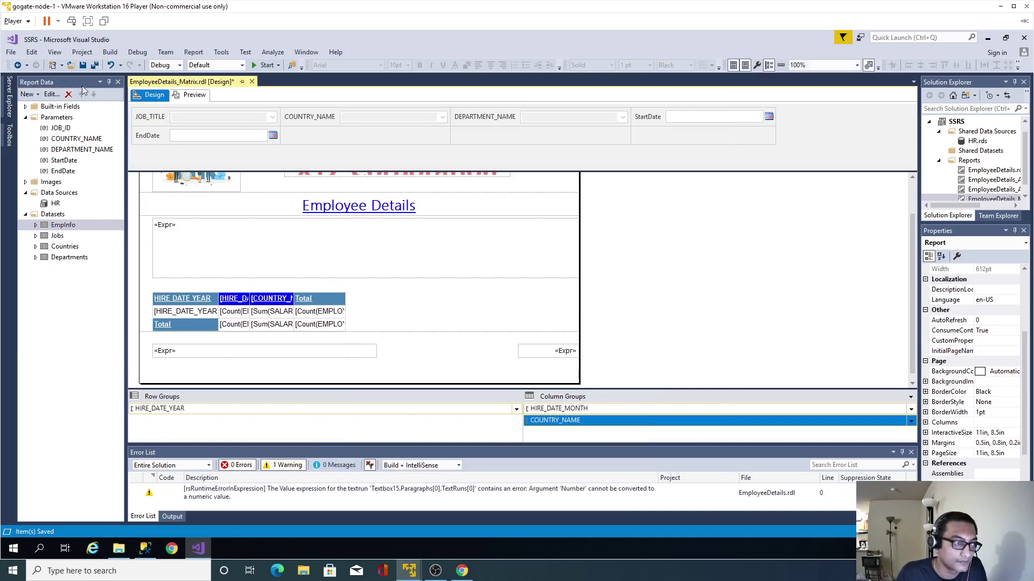
# Preview the report to check the country column headers and salary sums, and return to the report design
pyautogui.click(187, 95)
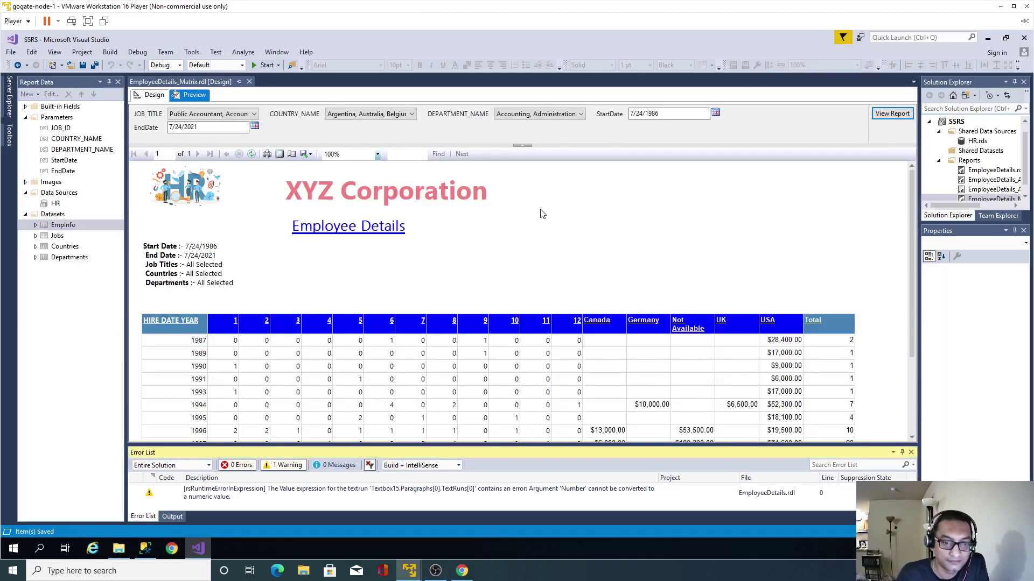
pyautogui.scroll(-3, 677, 267)
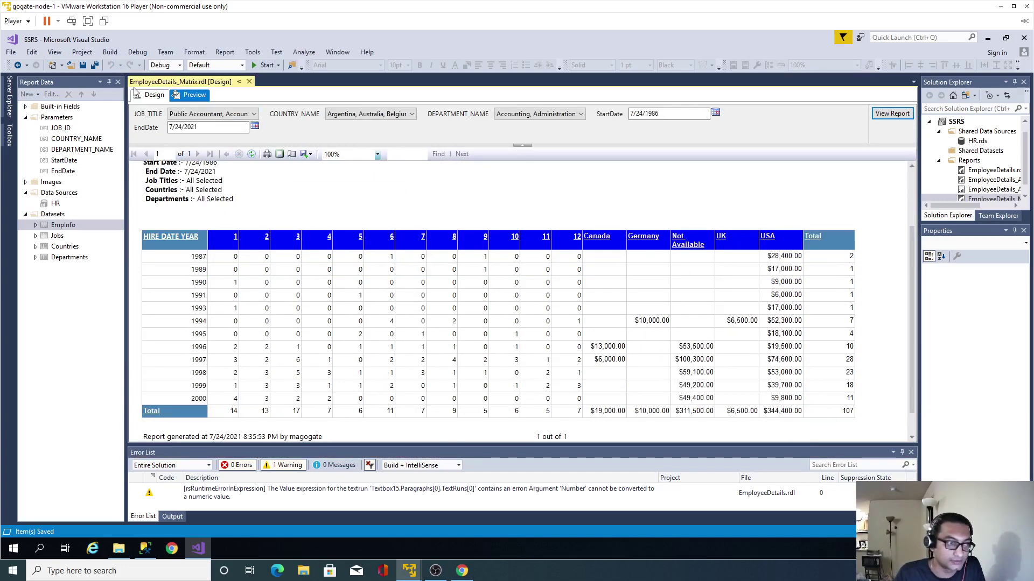
pyautogui.click(153, 95)
# Make the matrix's Total row values and the count cell in its Total column bold
pyautogui.moveTo(225, 326); pyautogui.dragTo(308, 329)
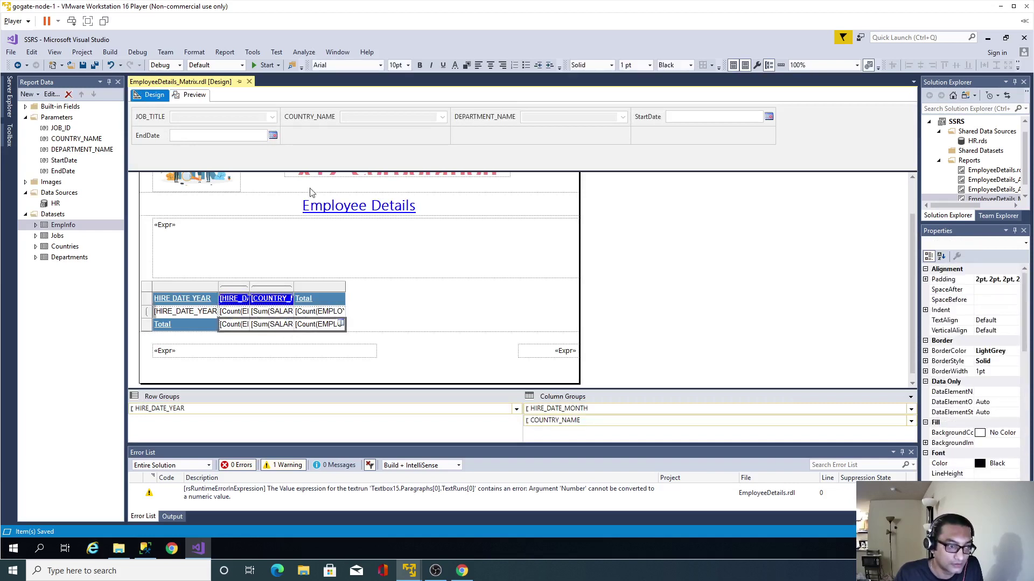
pyautogui.click(418, 65)
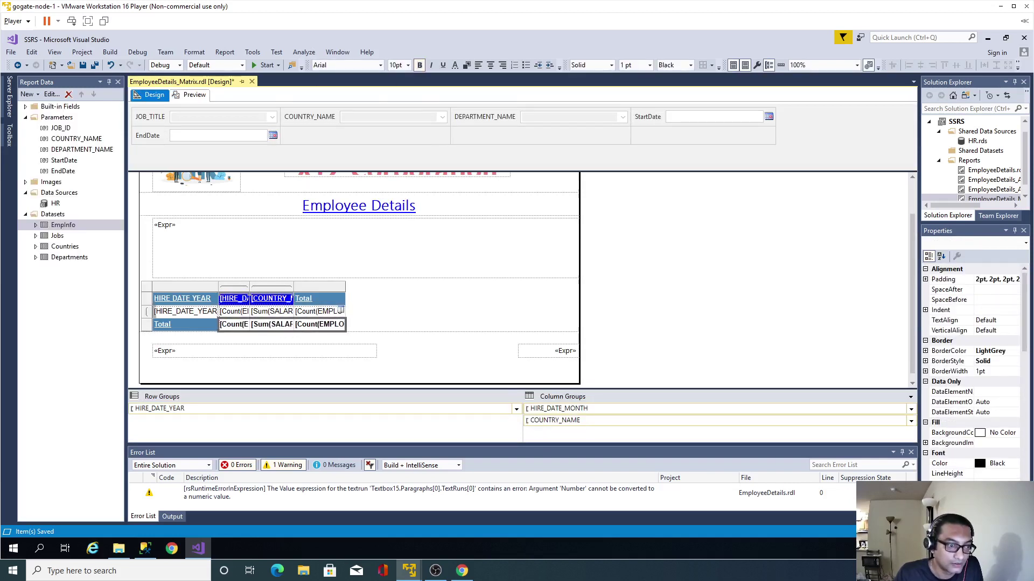
pyautogui.doubleClick(321, 311)
pyautogui.click(419, 66)
pyautogui.click(656, 287)
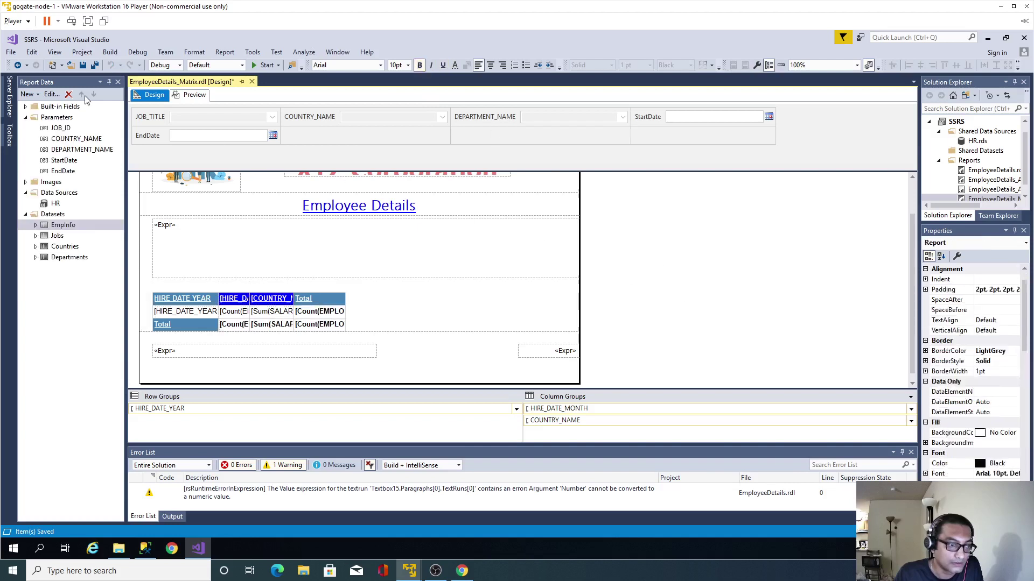
# Save the report and preview it to check the formatting of the total row and column
pyautogui.hotkey('ctrl', 's')
pyautogui.click(191, 95)
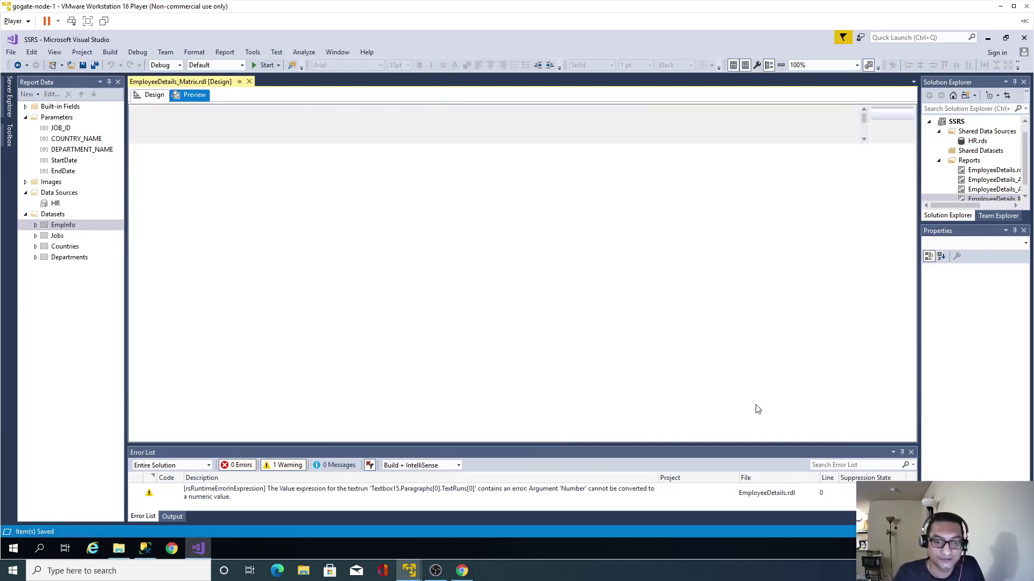
pyautogui.scroll(-3, 868, 368)
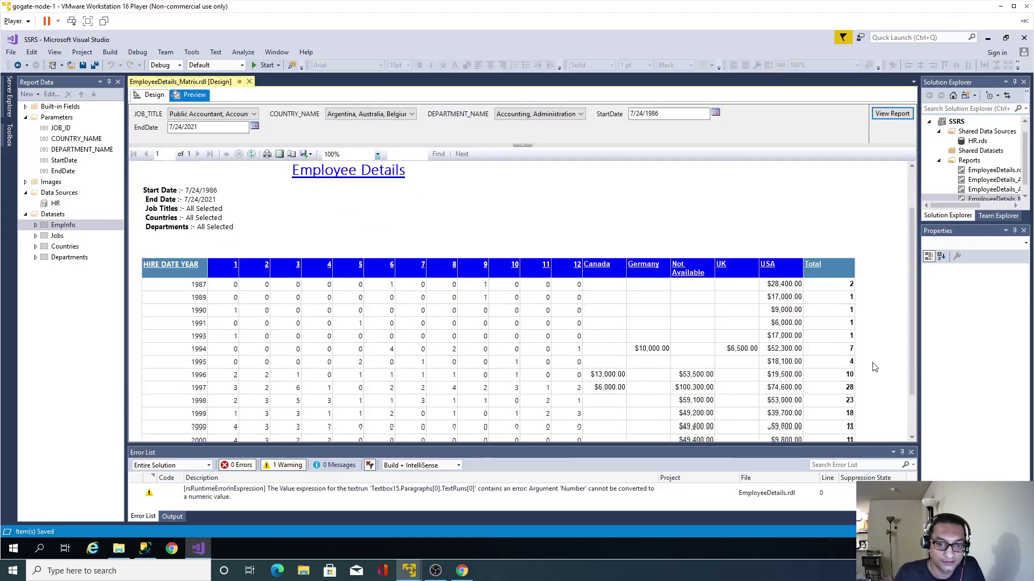